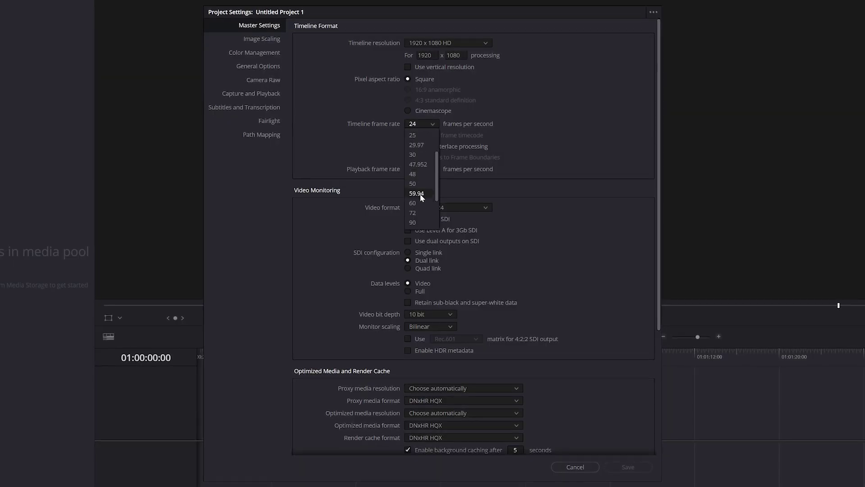
Set the project's timeline frame rate to 60 frames per second and save the project settings.
left_click(418, 204)
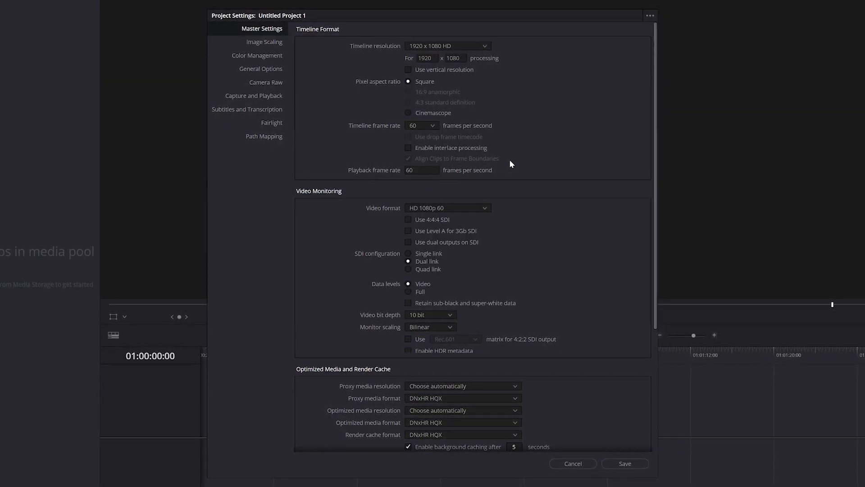
left_click(622, 460)
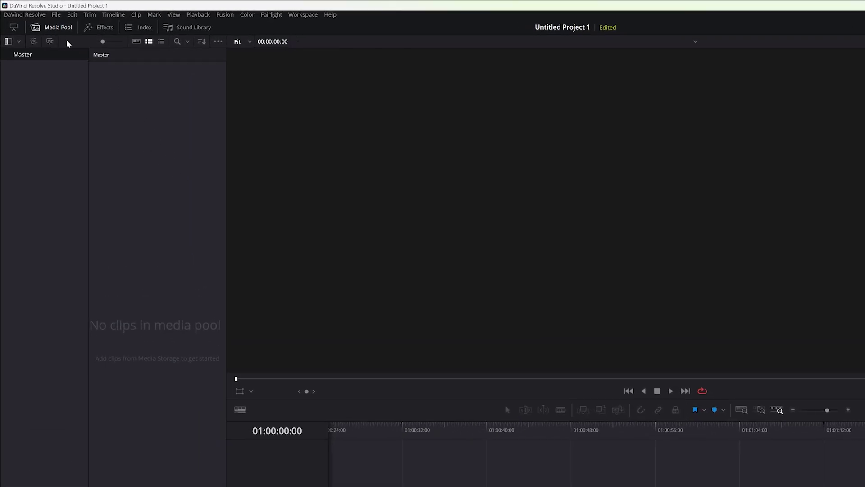
Create a new Fusion composition named "Slide 01" in the media pool.
right_click(145, 140)
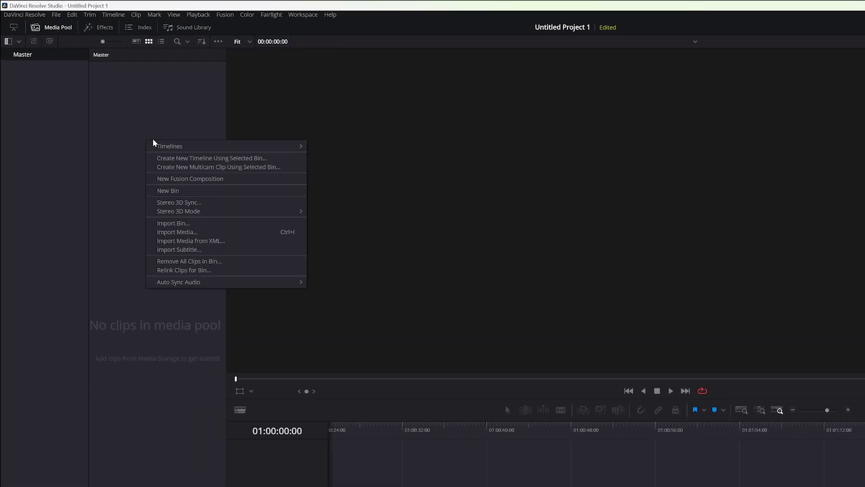
left_click(183, 184)
left_click_drag(594, 313, 526, 312)
key("BackSpace")
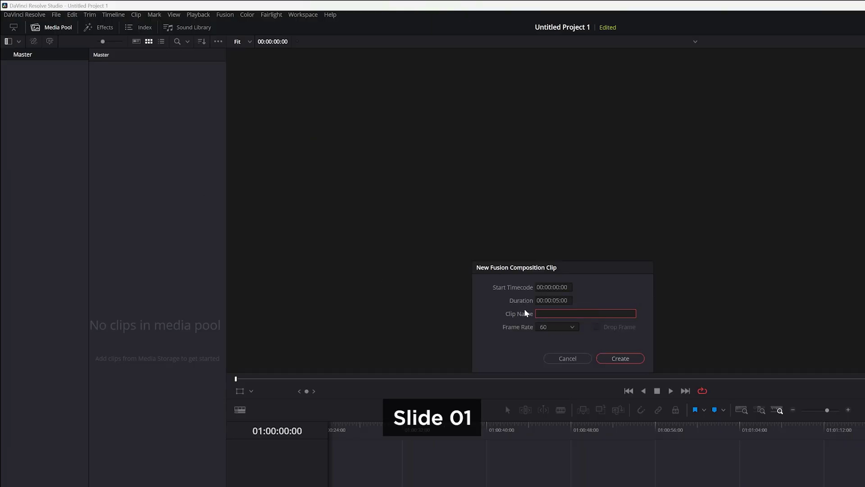
type("Slide 01")
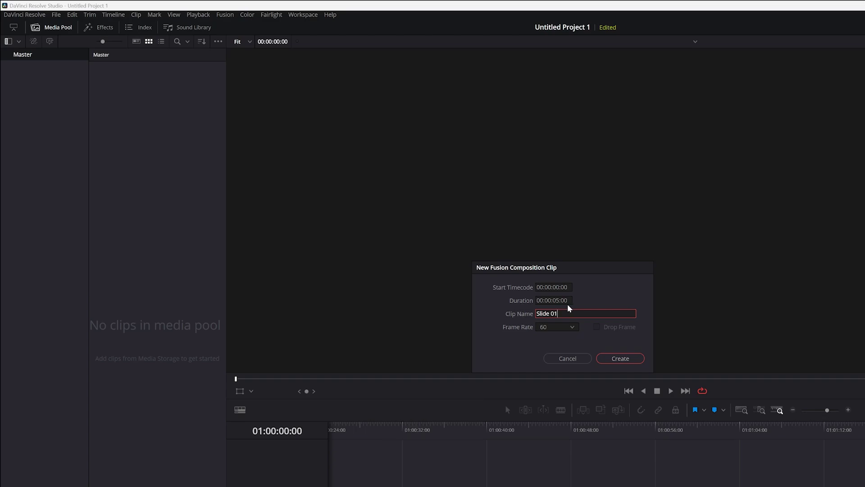
left_click(617, 358)
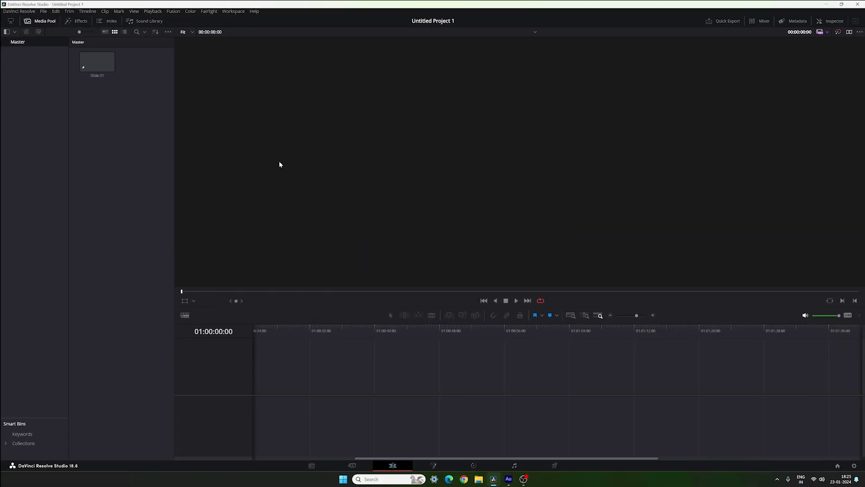
Place the Slide 01 composition at the start of the timeline and open it in the Fusion page.
left_click_drag(106, 69, 253, 377)
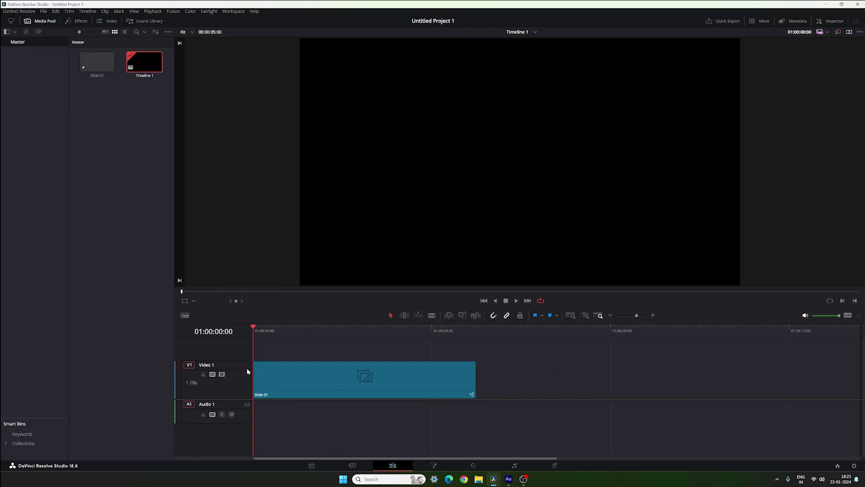
left_click(434, 464)
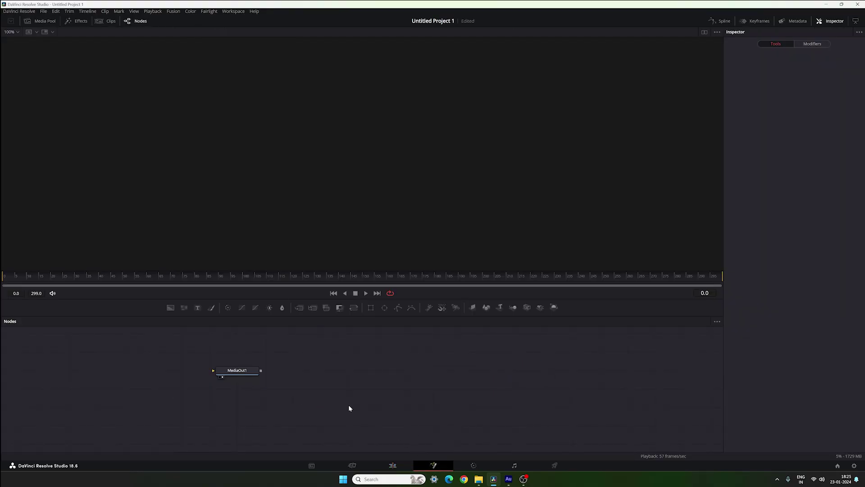
Move the MediaOut1 node to the far side of the node graph, and add a Background node shown in the viewer.
left_click_drag(243, 372, 659, 430)
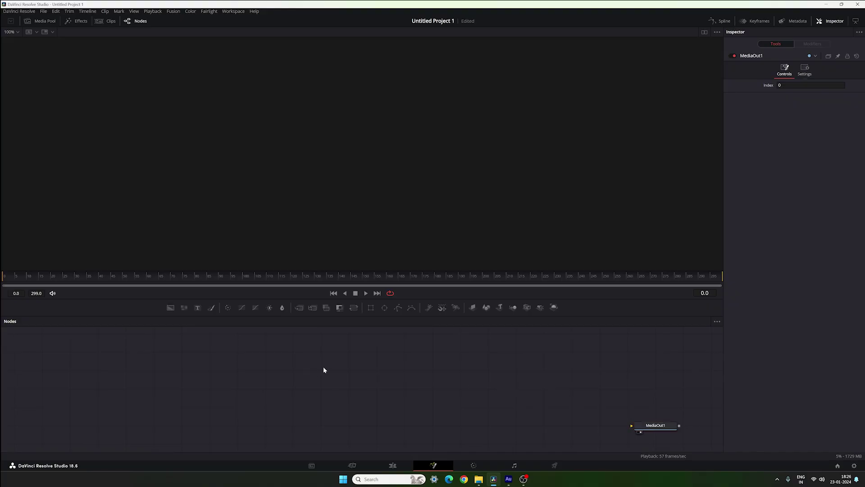
left_click_drag(170, 307, 215, 386)
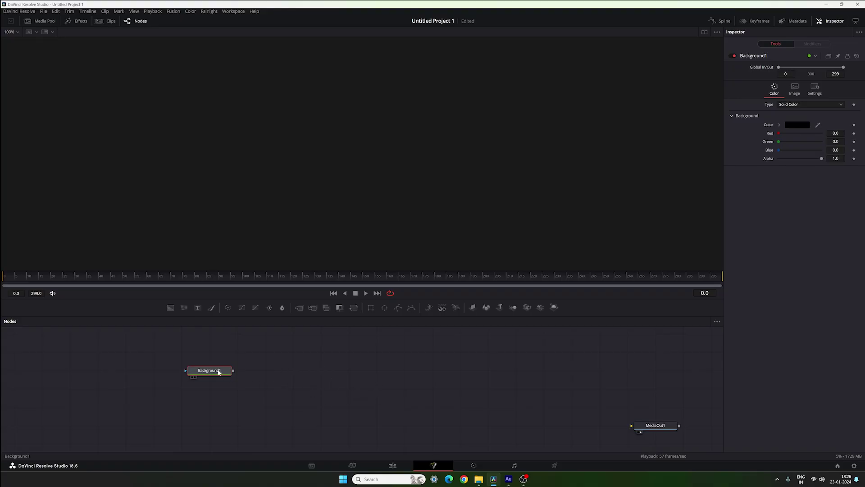
left_click_drag(219, 371, 247, 202)
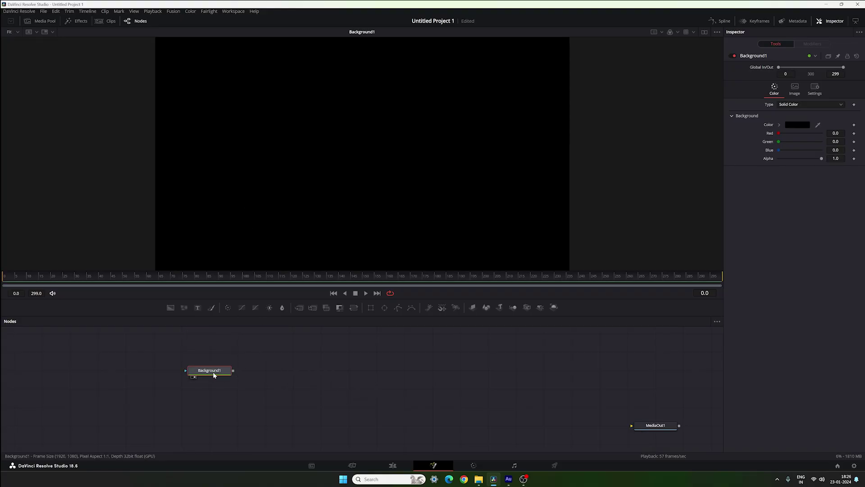
Move the Background node slightly down in the node graph and rename it BG.
left_click_drag(215, 370, 216, 389)
key("F2")
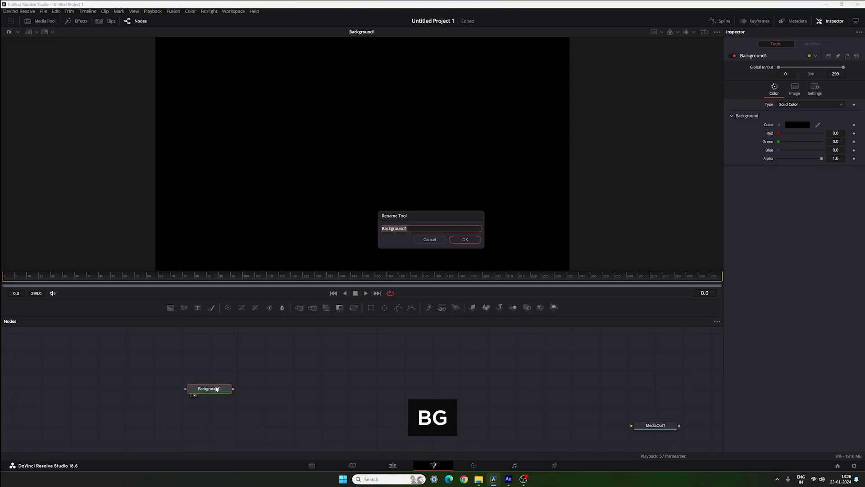
type("BG")
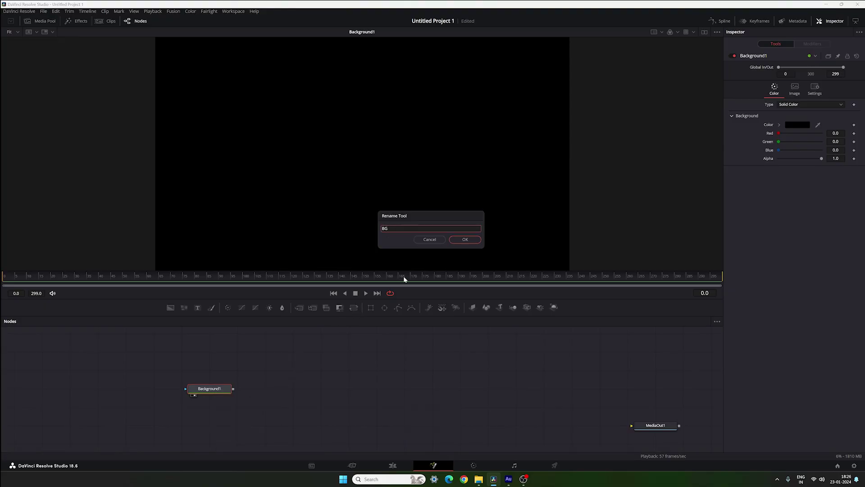
key("Return")
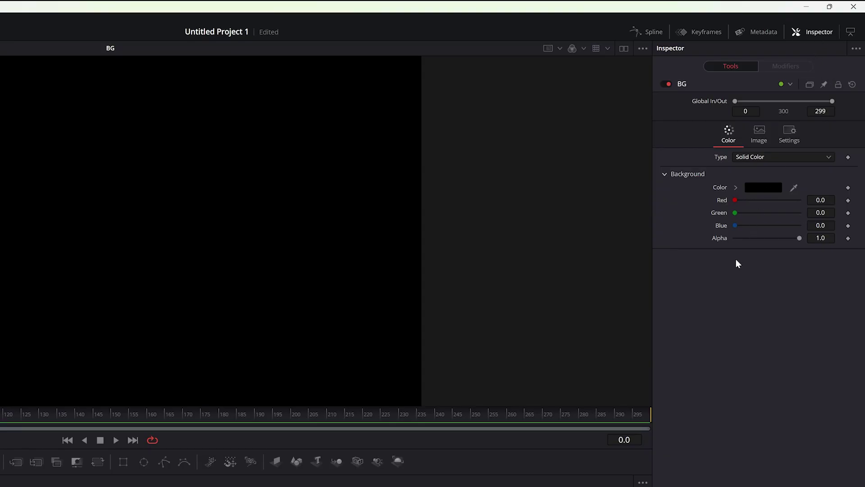
Change the BG node's fill type to Gradient with the Radial gradient type.
left_click(766, 158)
left_click(757, 214)
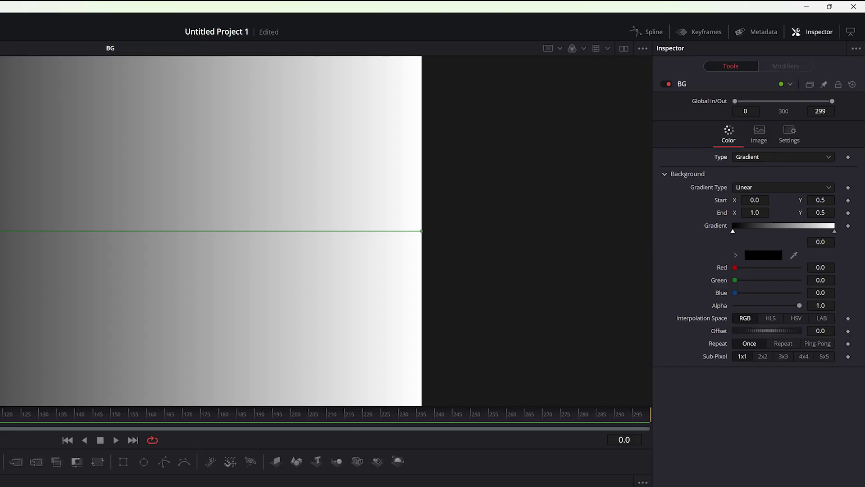
left_click(777, 187)
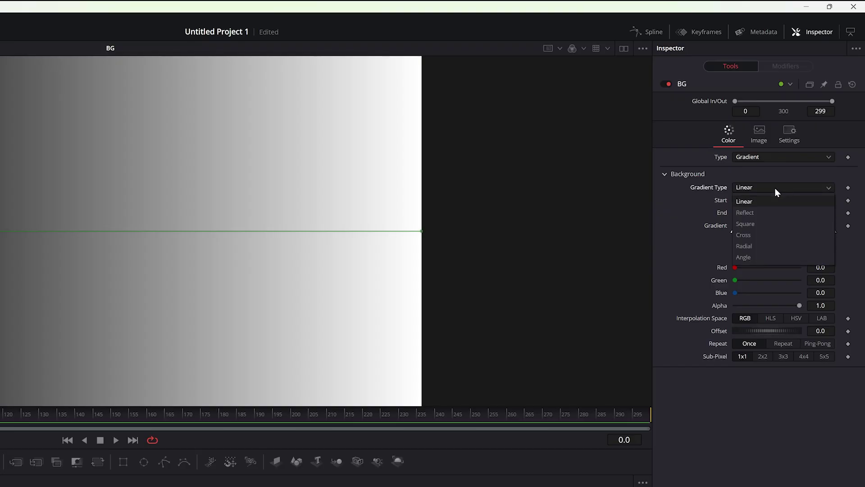
left_click(744, 245)
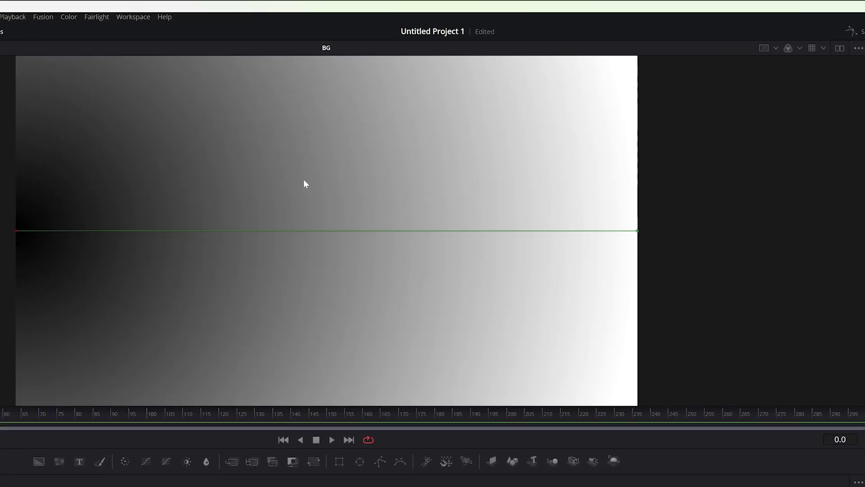
Show the viewer guides and move the radial gradient's start point to the frame centre, at about X 0.5, Y 0.5.
right_click(288, 167)
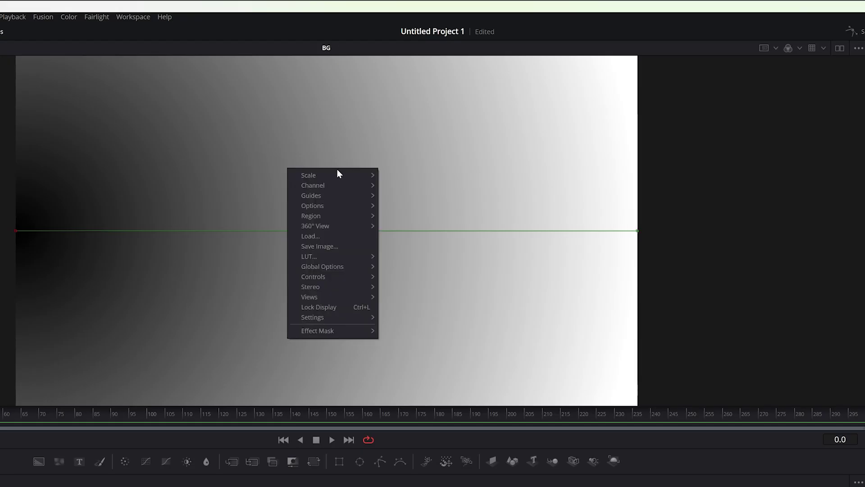
mouse_move(320, 195)
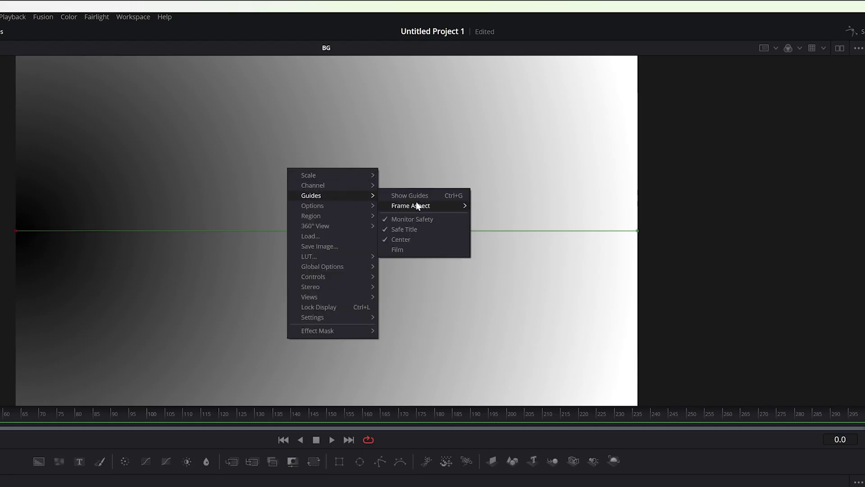
left_click(427, 196)
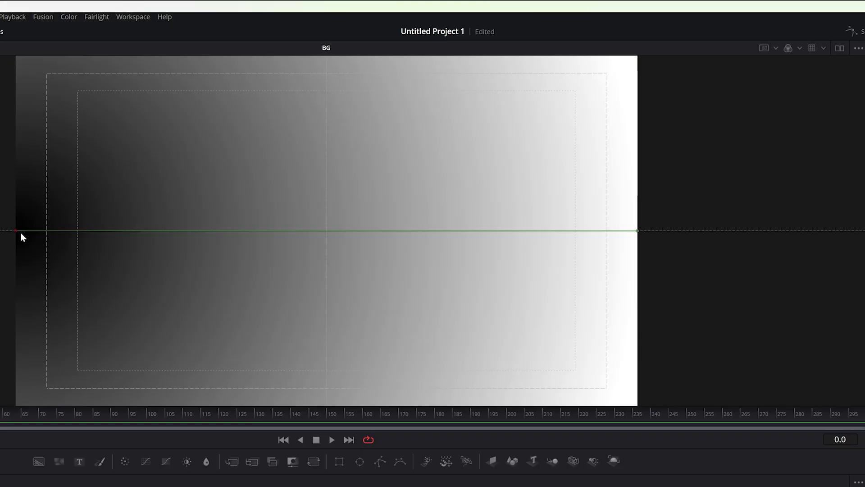
left_click_drag(16, 232, 326, 231)
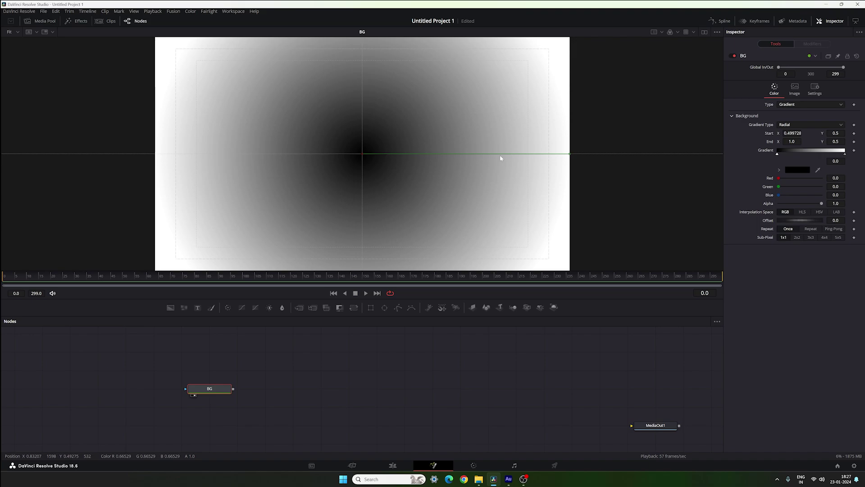
Set the colour of the gradient's start stop to light green, #55ff7f.
left_click(796, 170)
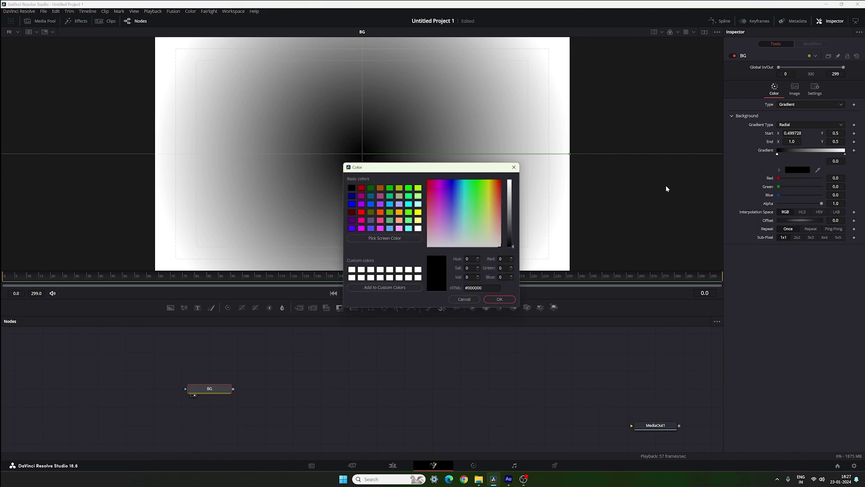
left_click(408, 220)
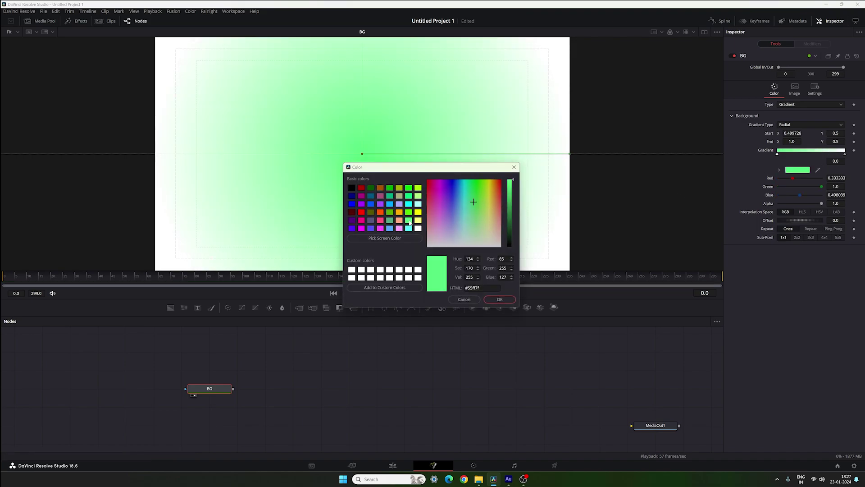
left_click(499, 299)
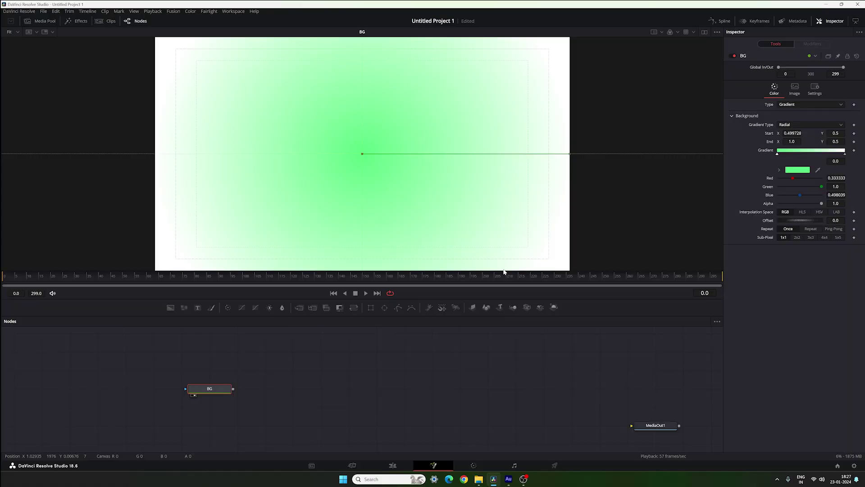
Set the colour of the gradient's end stop to darker green, #00aa00.
left_click(845, 155)
left_click(796, 170)
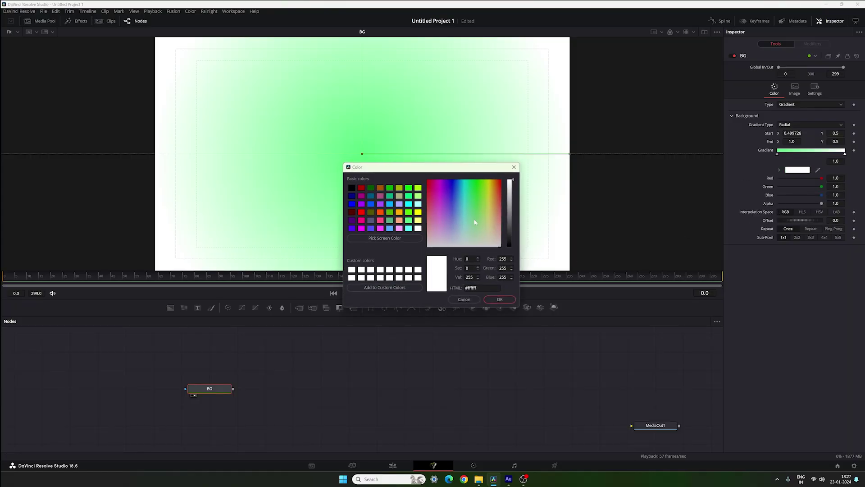
left_click(389, 187)
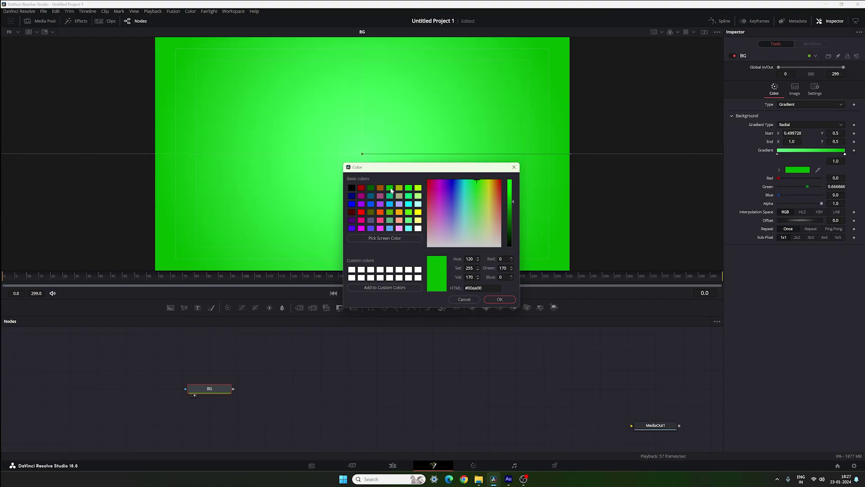
left_click(499, 299)
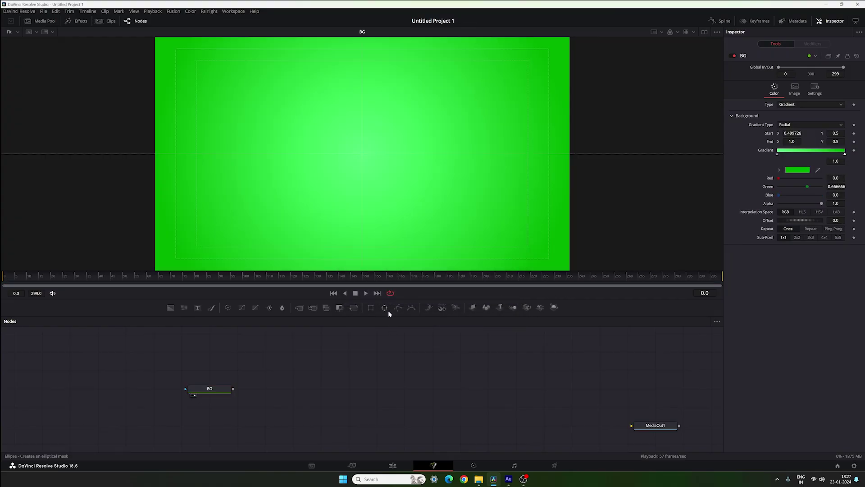
Add an Ellipse mask to the BG node and enlarge it beyond the frame, to about 1.18 in width and height.
left_click_drag(384, 309, 204, 388)
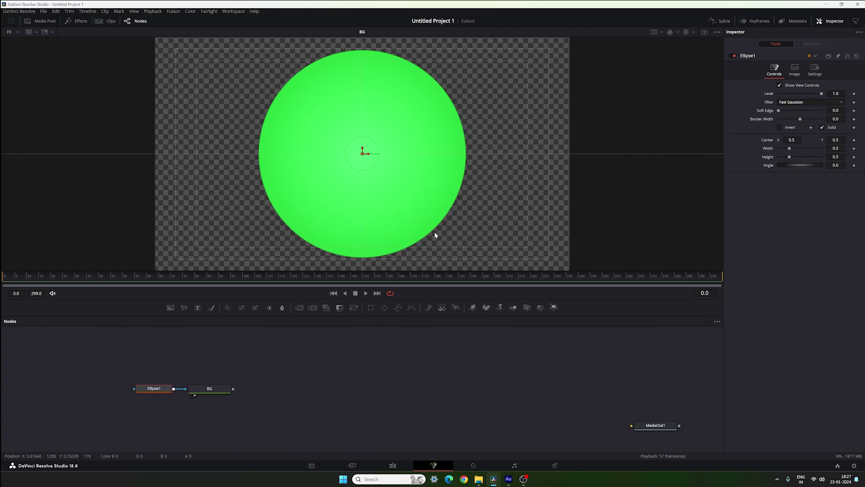
left_click_drag(431, 234, 574, 279)
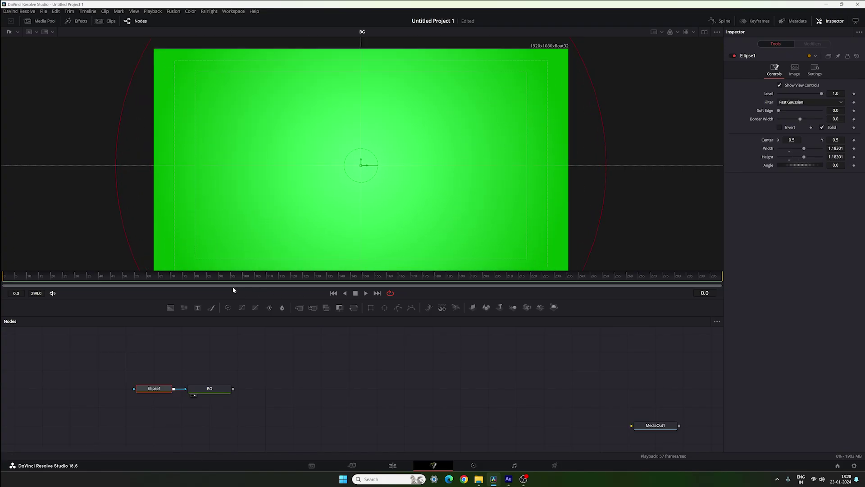
Go to frame 75 and set the ellipse mask's width and height to 1.175.
left_click(188, 279)
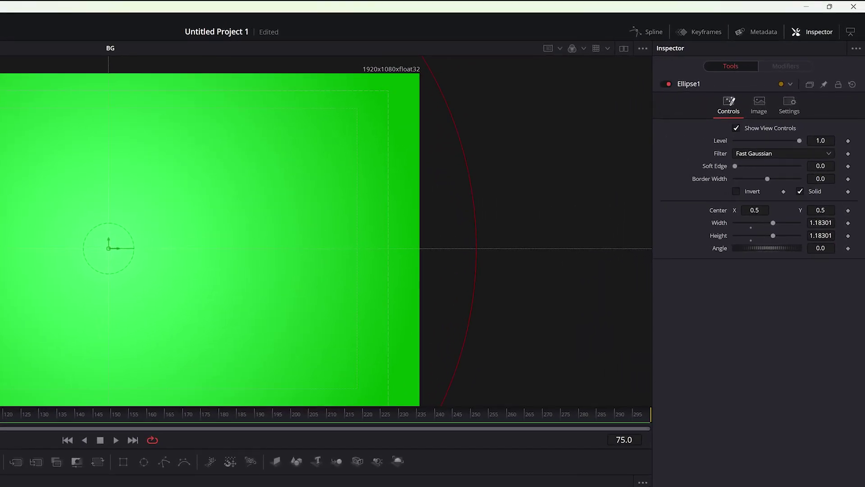
left_click(820, 223)
type("1.175")
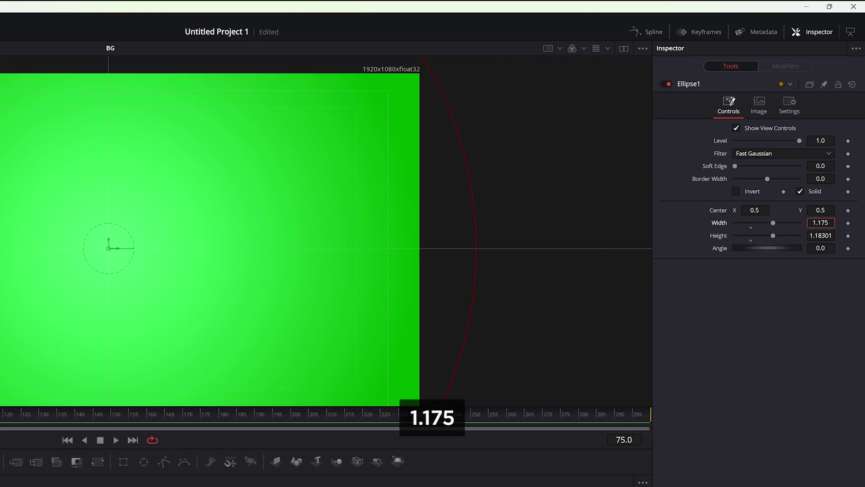
key("Tab")
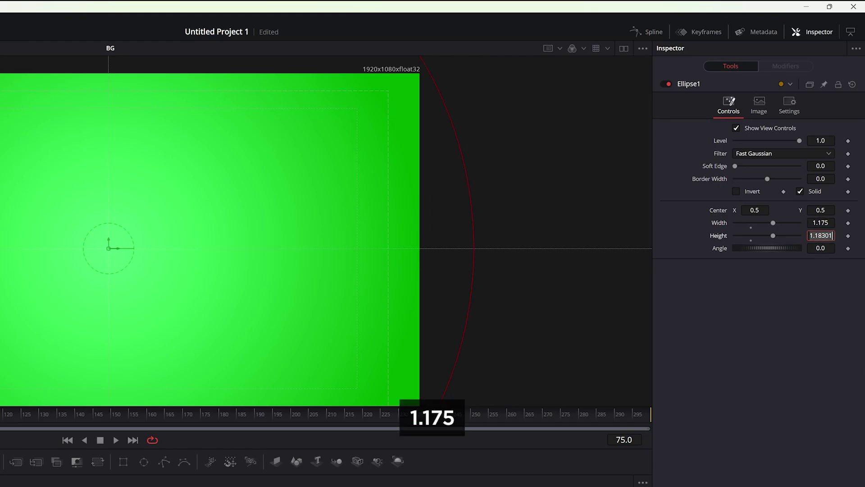
type("1.175")
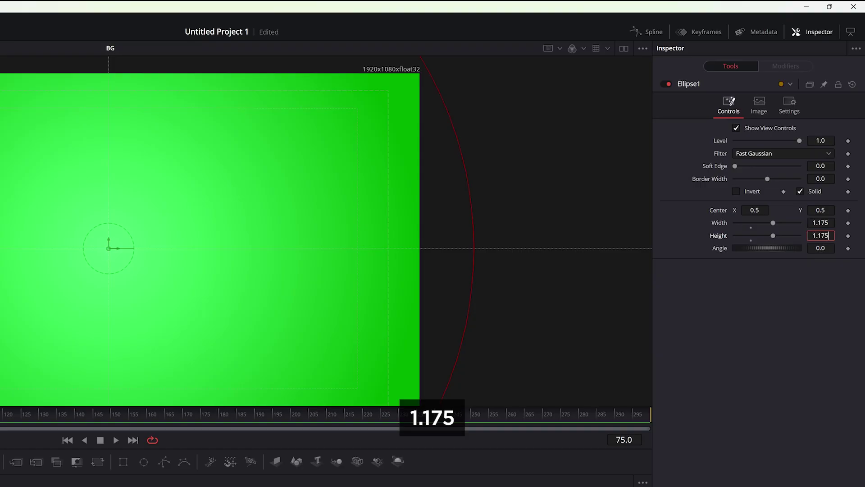
key("Tab")
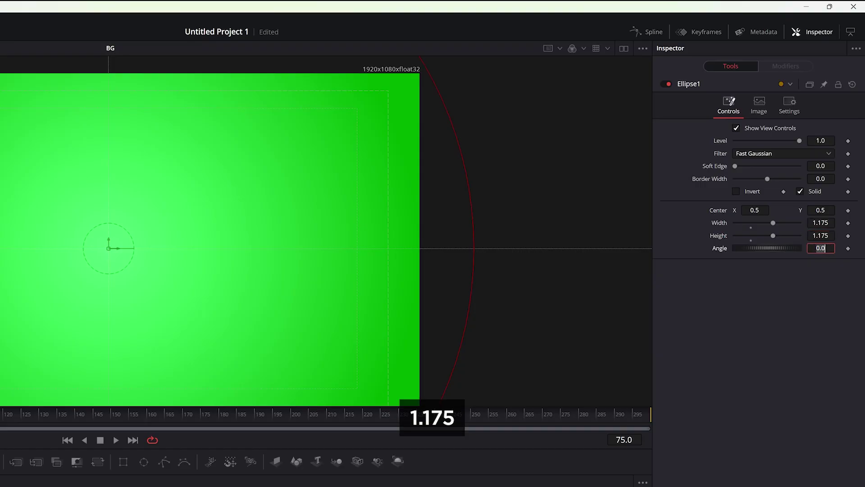
Animate the ellipse mask's width and height from frame 75, and set both to 0 at frame 0.
right_click(720, 225)
left_click(744, 235)
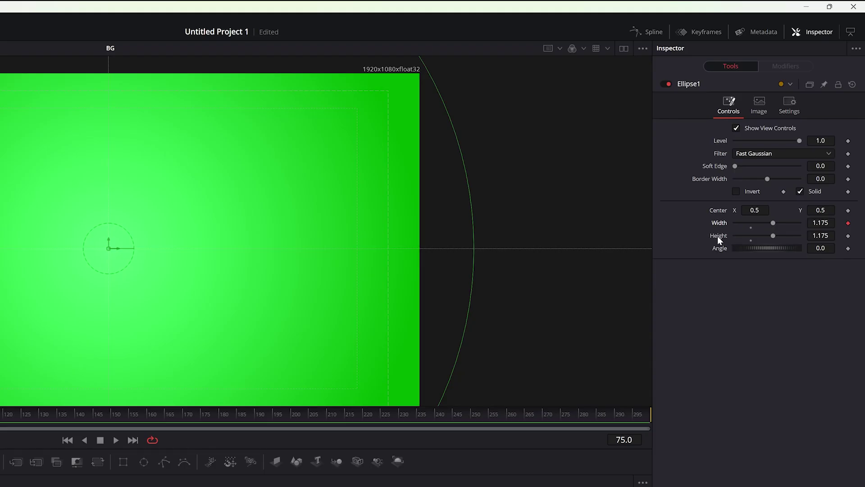
right_click(717, 236)
left_click(741, 244)
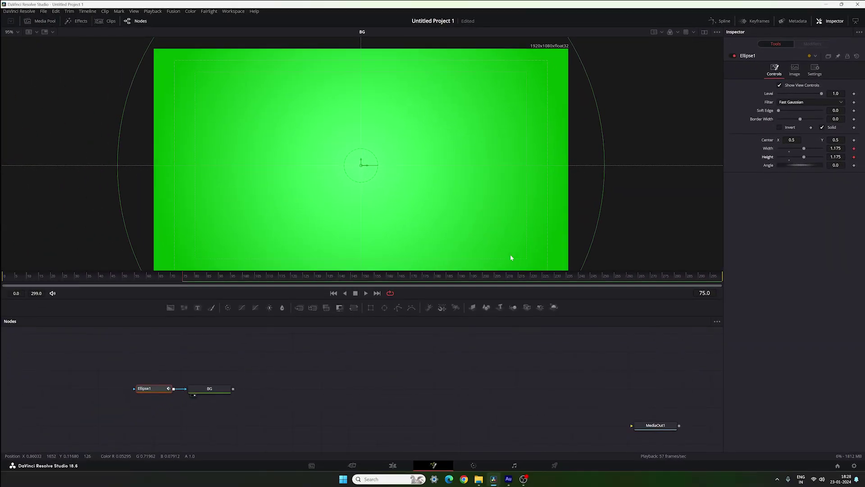
left_click_drag(71, 283, 4, 283)
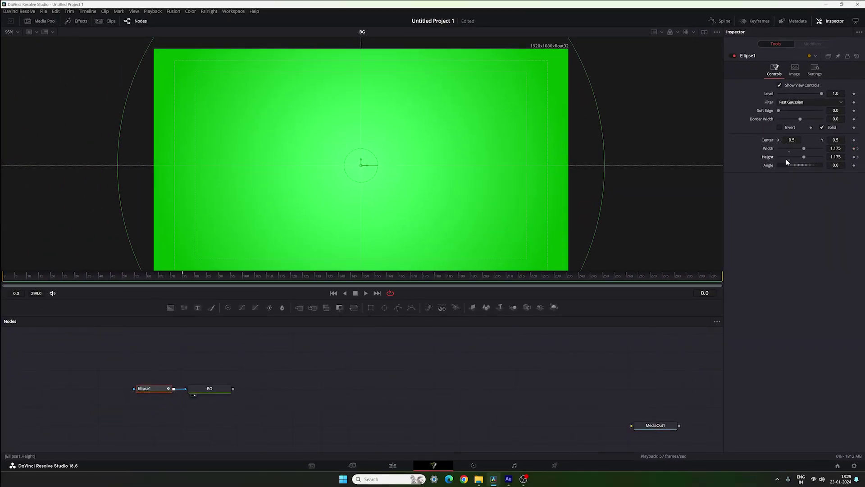
left_click_drag(803, 149, 773, 152)
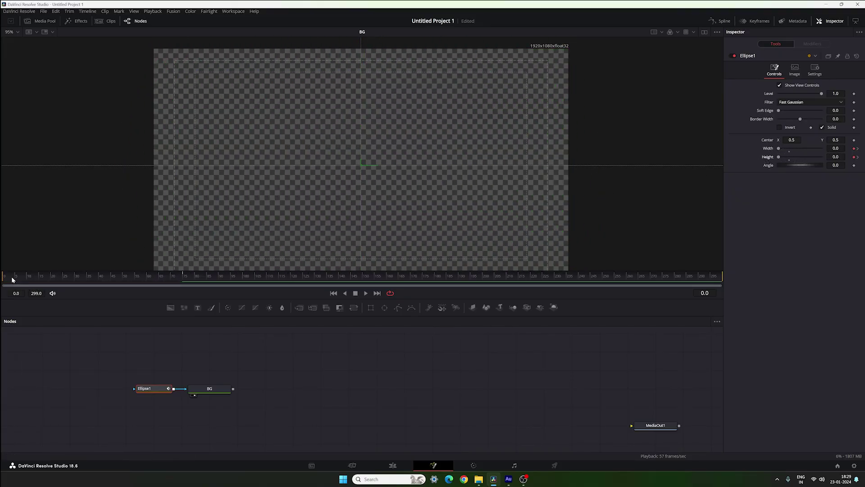
Animate the ellipse mask's center with a keyframe at frame 90 and save the project.
left_click_drag(12, 278, 195, 277)
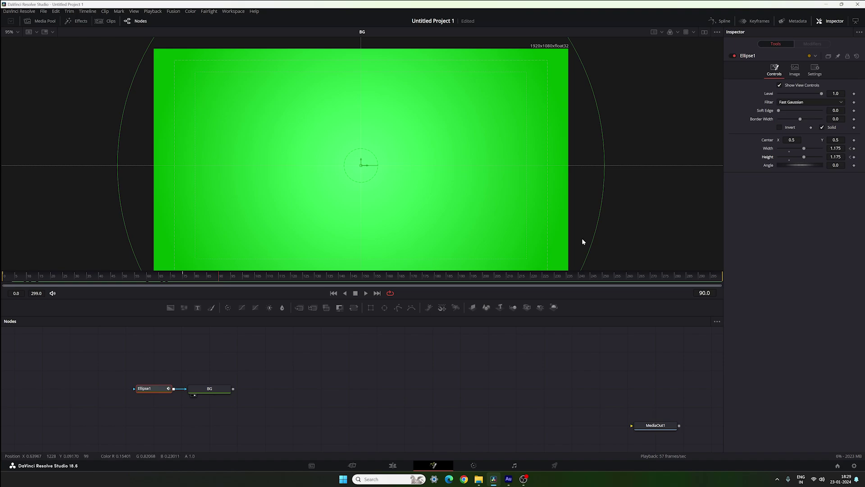
right_click(769, 142)
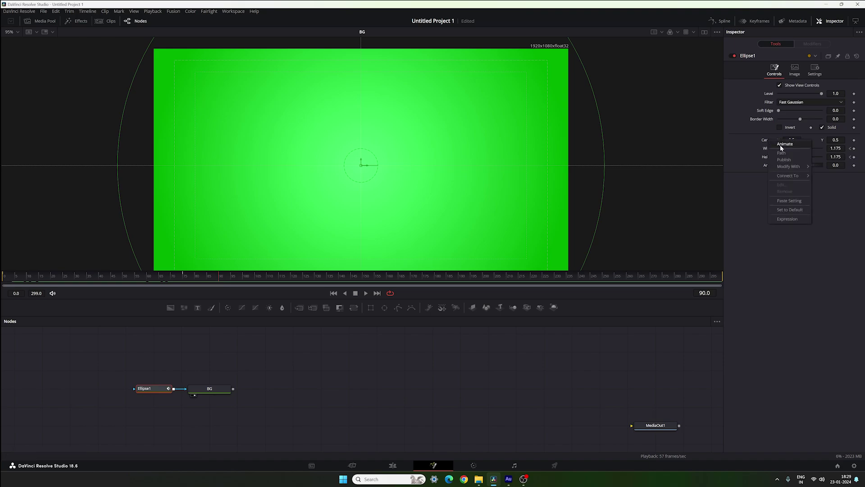
left_click(784, 143)
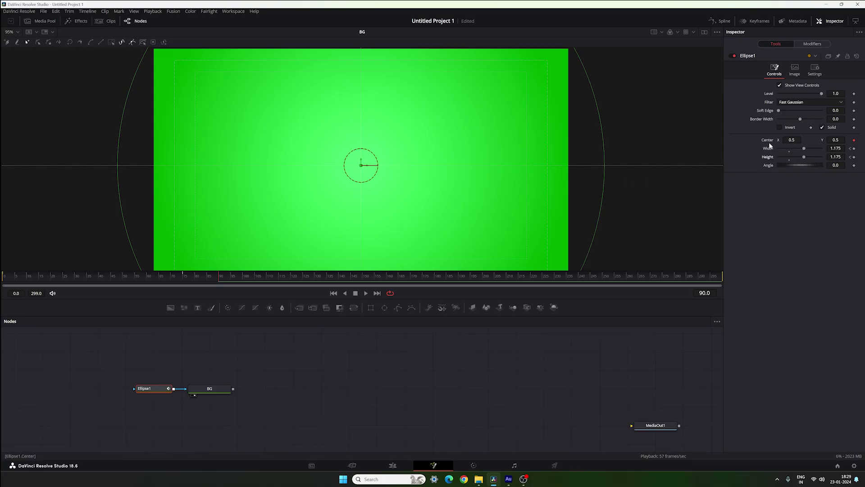
key("ctrl+s")
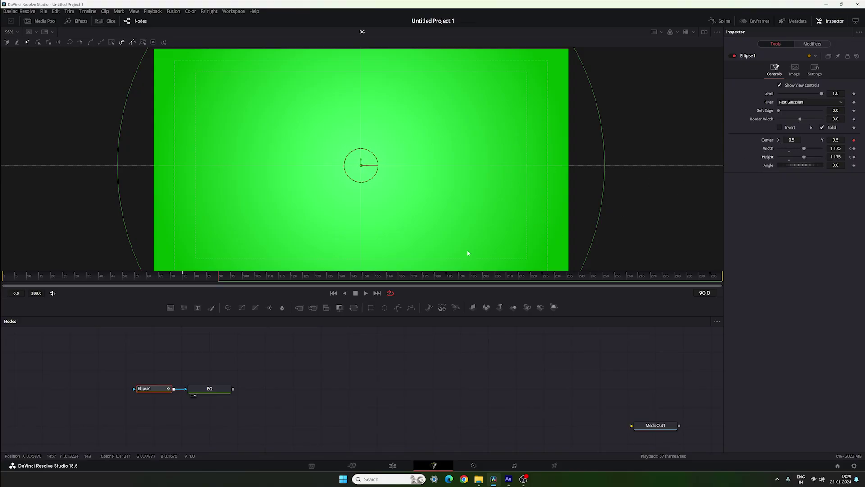
At frame 0, move the ellipse mask's center below the frame by setting its Y to -0.5.
left_click_drag(216, 281, 1, 282)
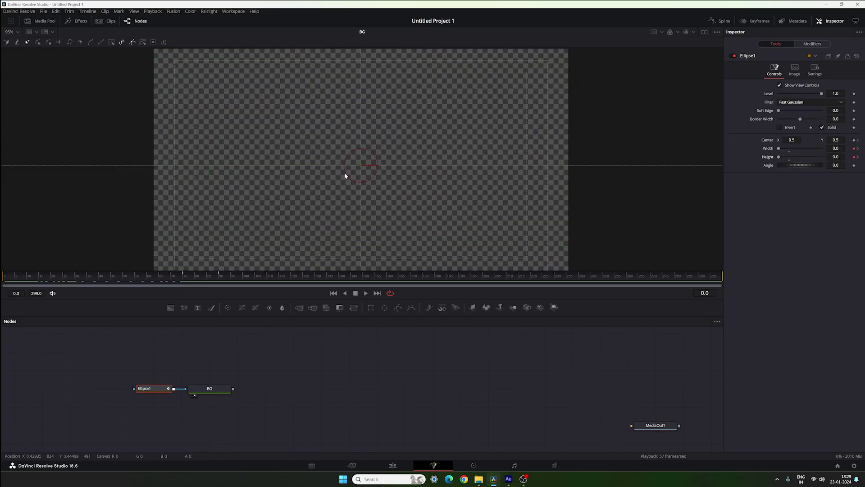
left_click_drag(361, 163, 398, 258)
left_click(837, 140)
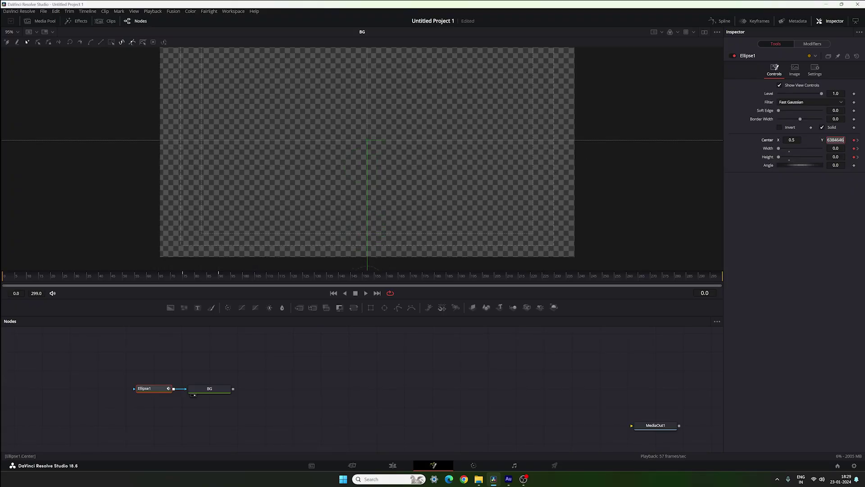
type("-")
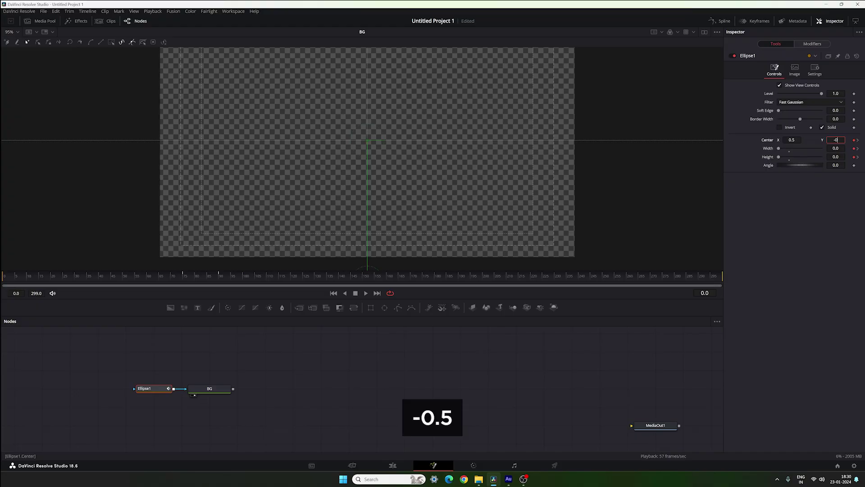
type("0.5")
key("Tab")
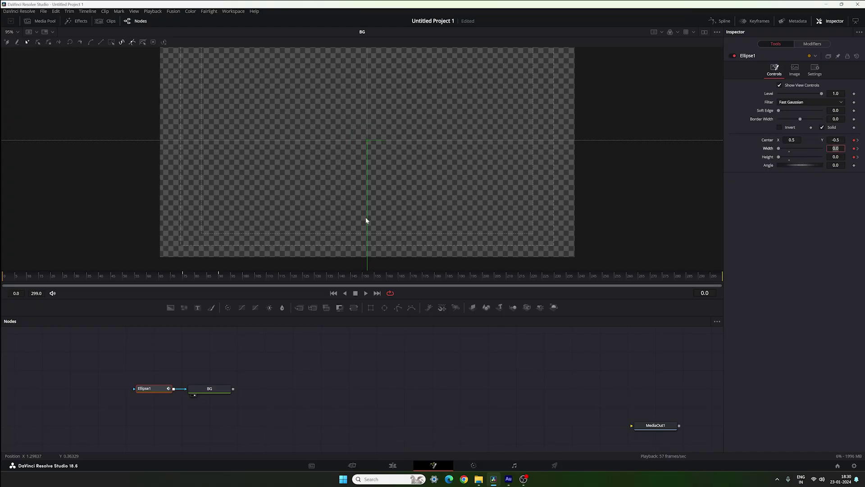
Preview the mask's reveal animation by scrubbing and playing it back from the first frame.
left_click_drag(11, 282, 240, 270)
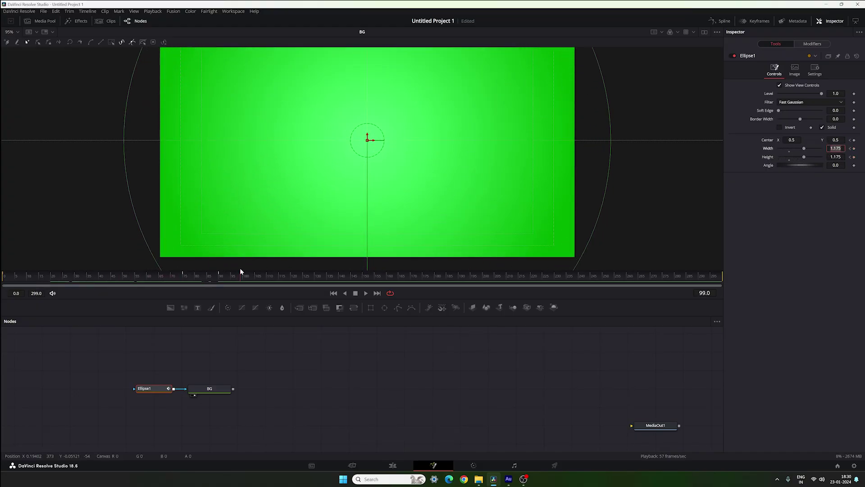
left_click(334, 293)
left_click(368, 292)
left_click_drag(412, 143, 404, 159)
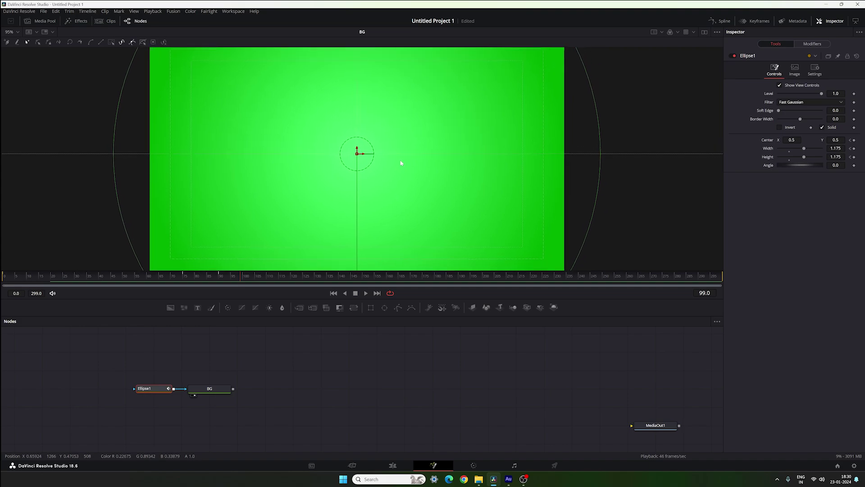
Open an enlarged Spline editor and display the ellipse center's Displacement curve fitted to the view.
left_click(720, 21)
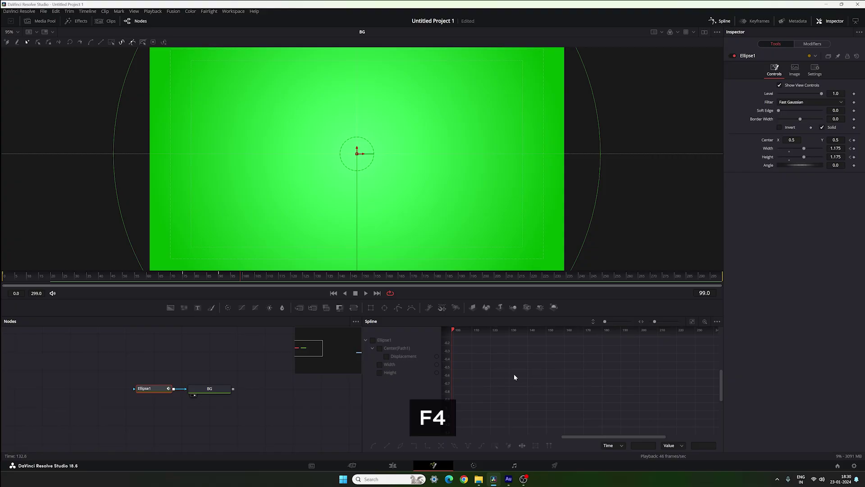
key("F4")
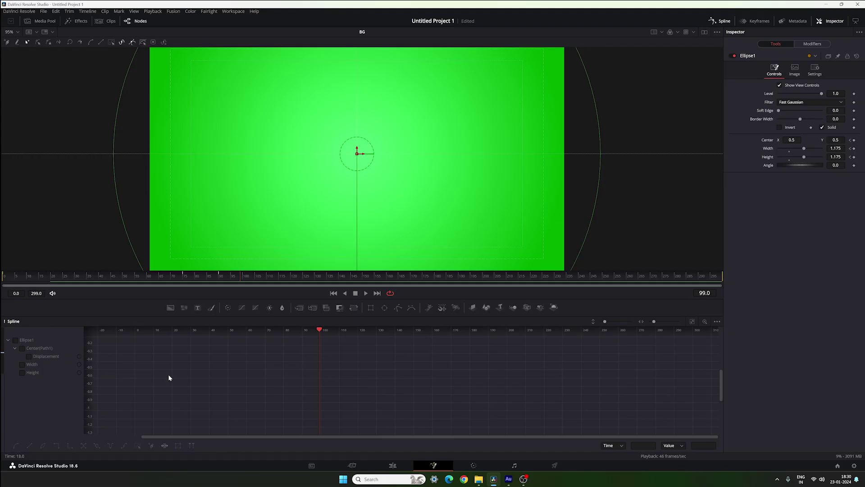
left_click(29, 356)
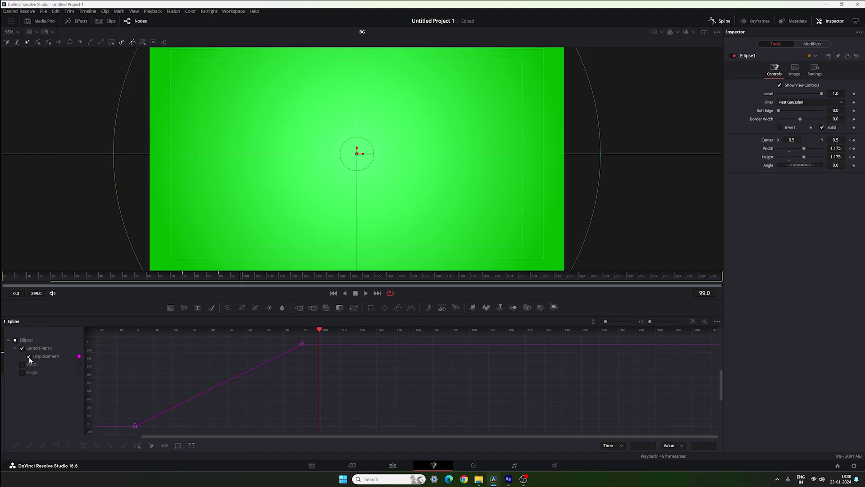
left_click(692, 322)
Smooth both Displacement keyframes and pull the end keyframe's handle back to frame 0 for a long ease-out.
left_click_drag(676, 338, 140, 426)
key("s")
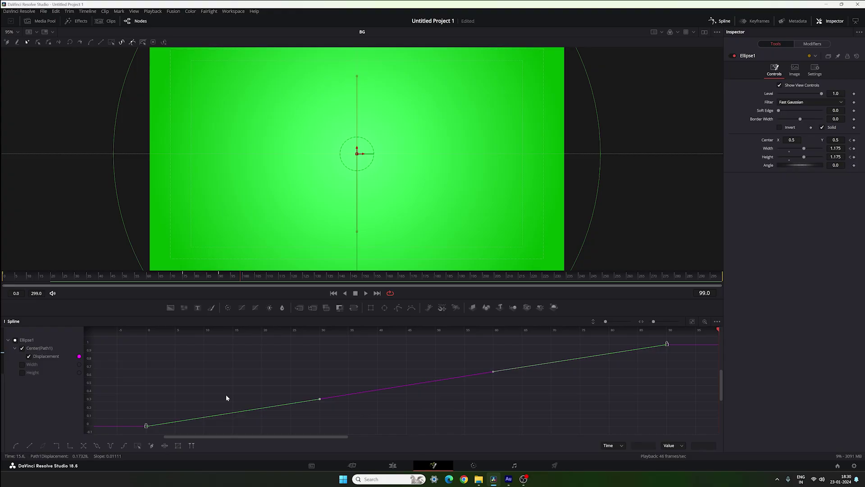
left_click(16, 446)
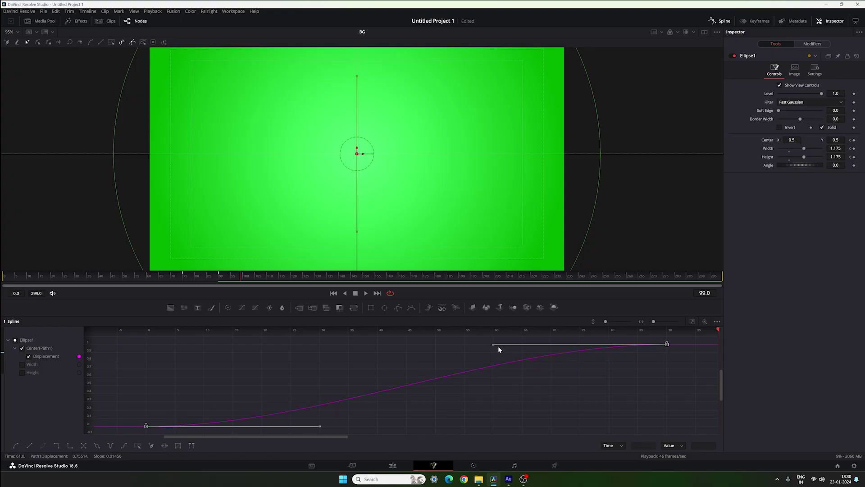
left_click_drag(493, 344, 144, 347)
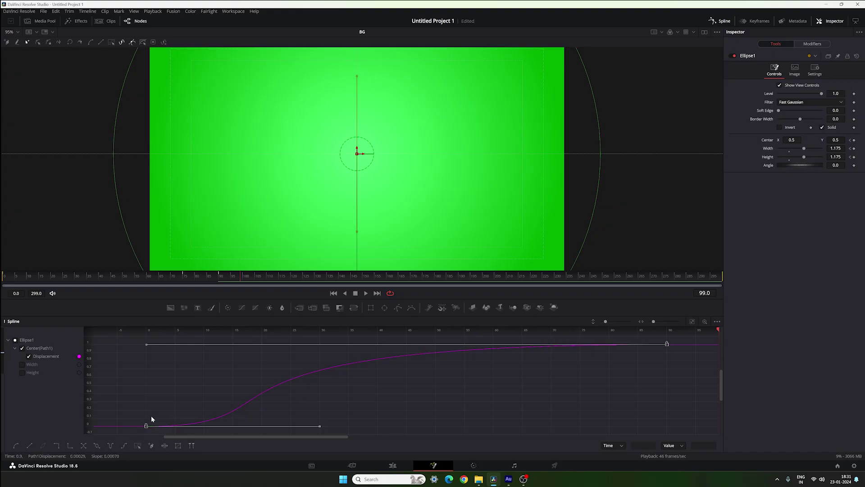
left_click(334, 293)
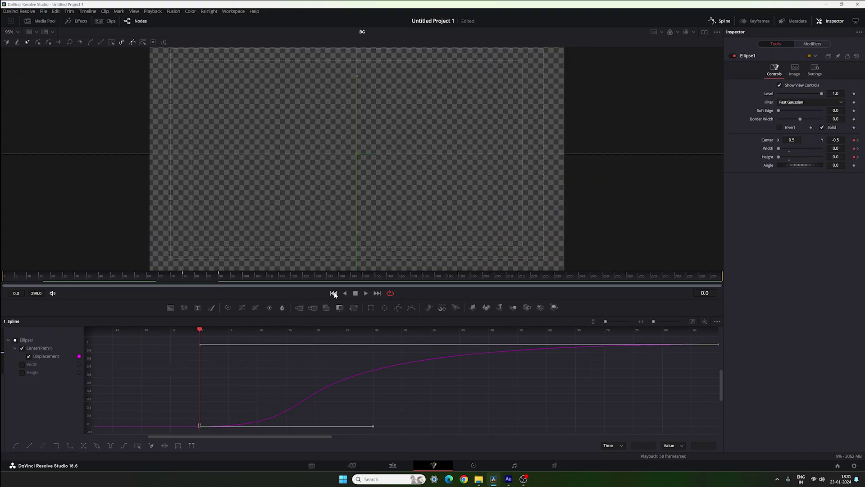
Ease the mask's Width and Height curves likewise, smoothing their keyframes and pulling each end handle back to frame 0.
left_click(29, 356)
left_click(21, 364)
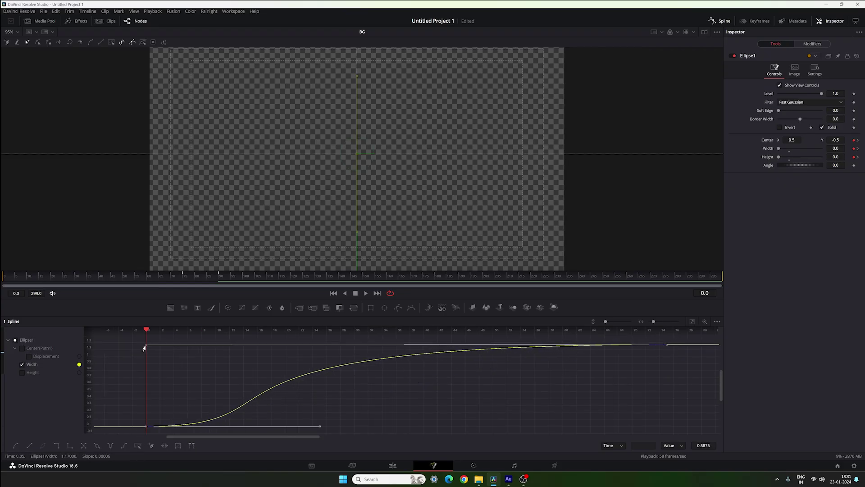
left_click(22, 364)
left_click(22, 372)
left_click_drag(676, 340, 264, 408)
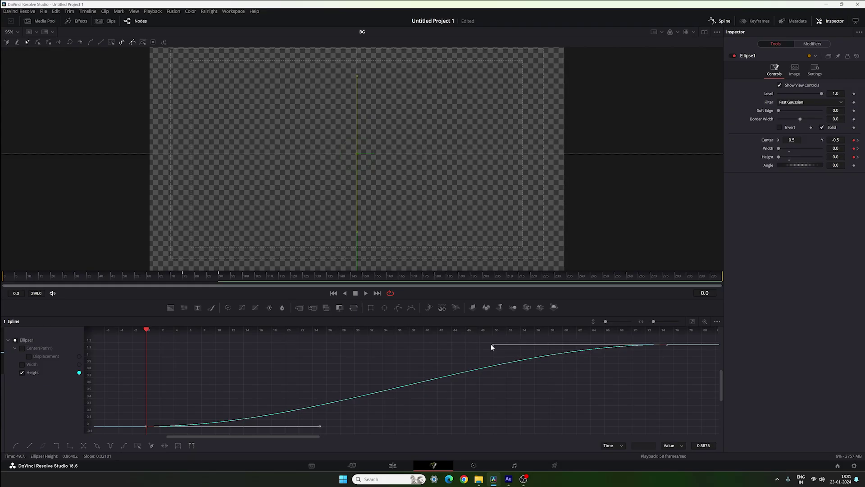
left_click_drag(491, 346, 145, 346)
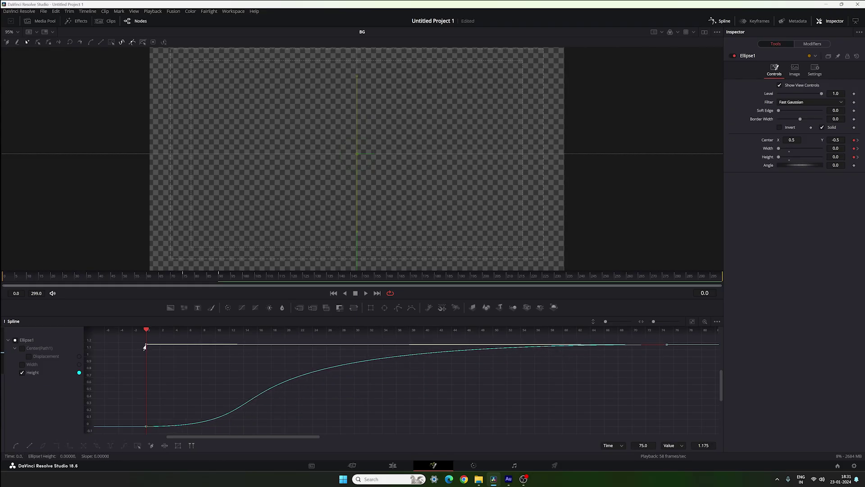
Play back the eased mask animation, hide the Ellipse1 curves and close the Spline editor.
key("space")
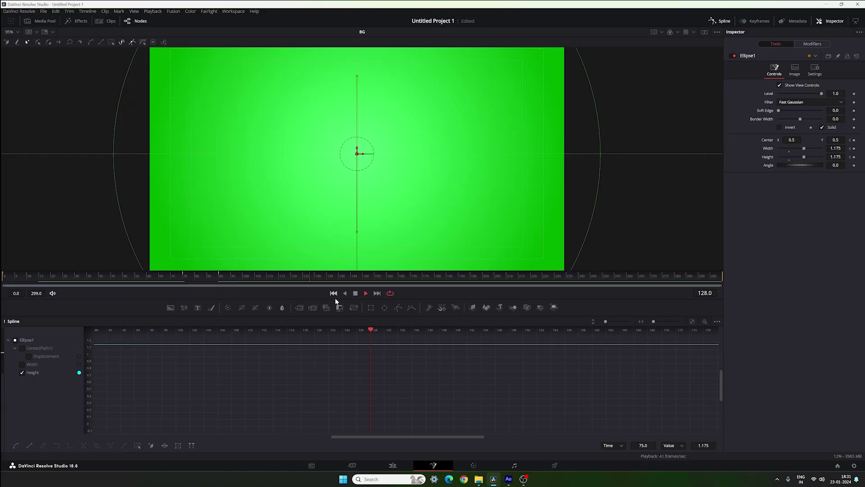
key("space")
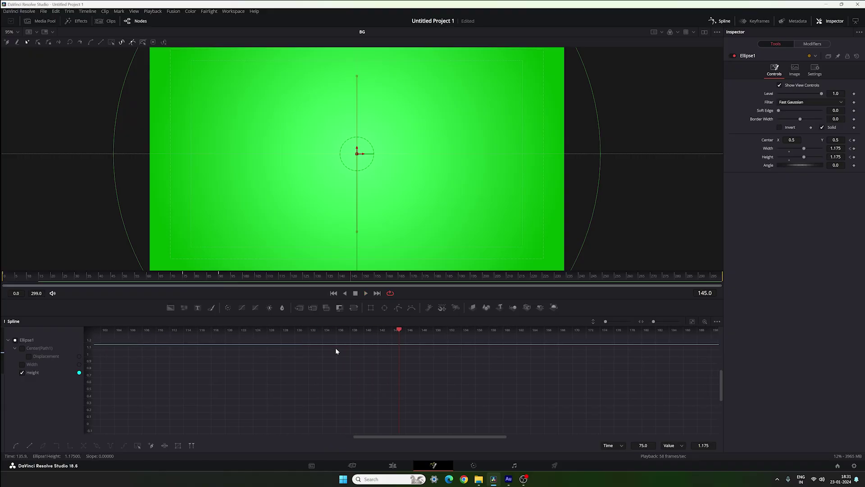
left_click(14, 340)
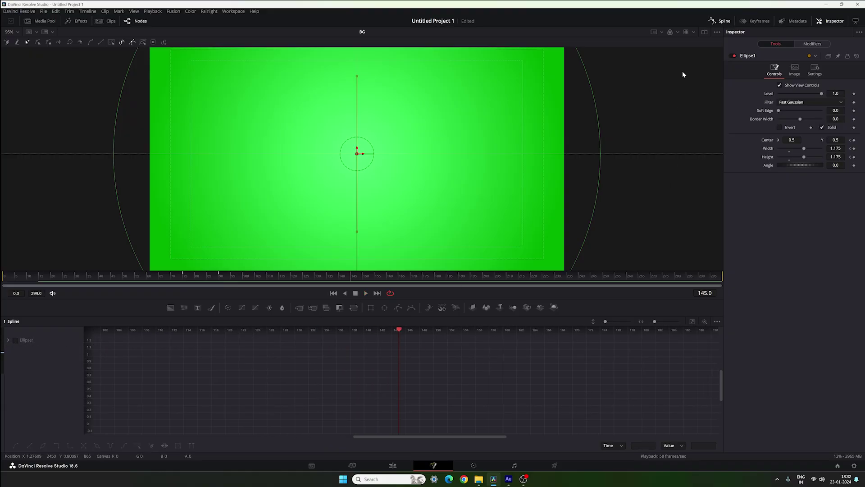
left_click(721, 20)
Add a Text node above BG, merge it over the BG node and show the merge result in the viewer.
left_click_drag(334, 361, 378, 373)
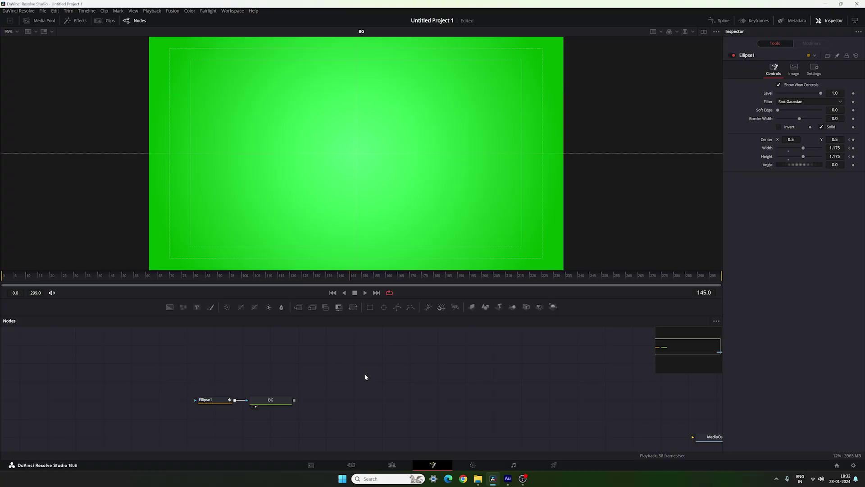
left_click_drag(201, 309, 273, 382)
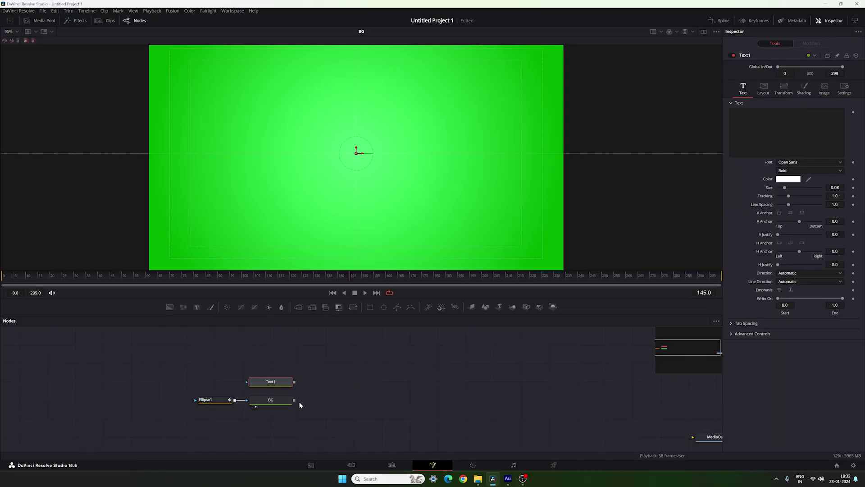
left_click(322, 394)
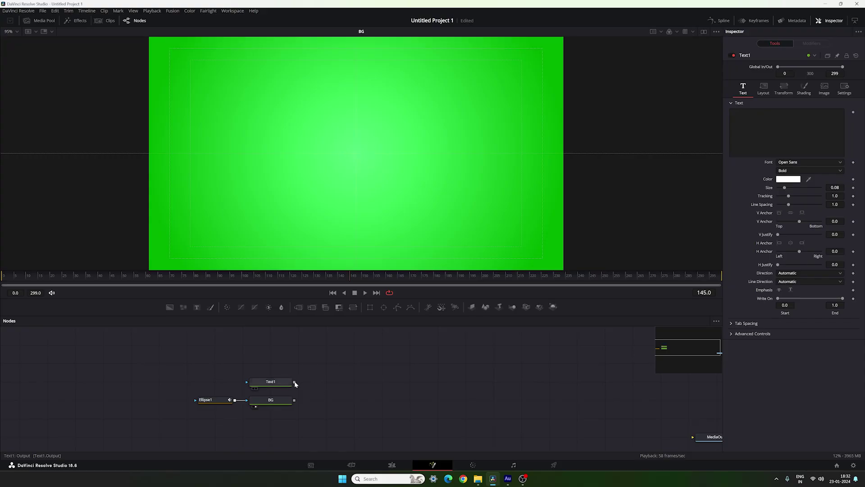
left_click_drag(295, 381, 340, 386)
key("1")
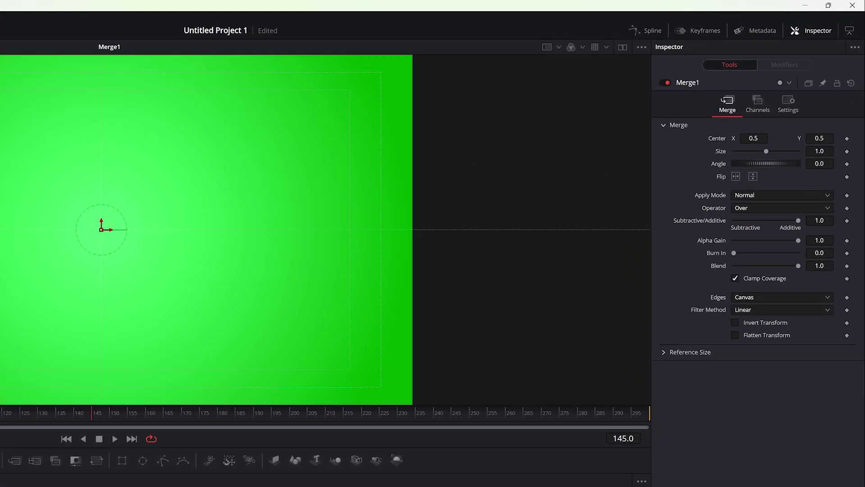
Enter LEMON as the styled text of the Text1 node.
left_click(270, 381)
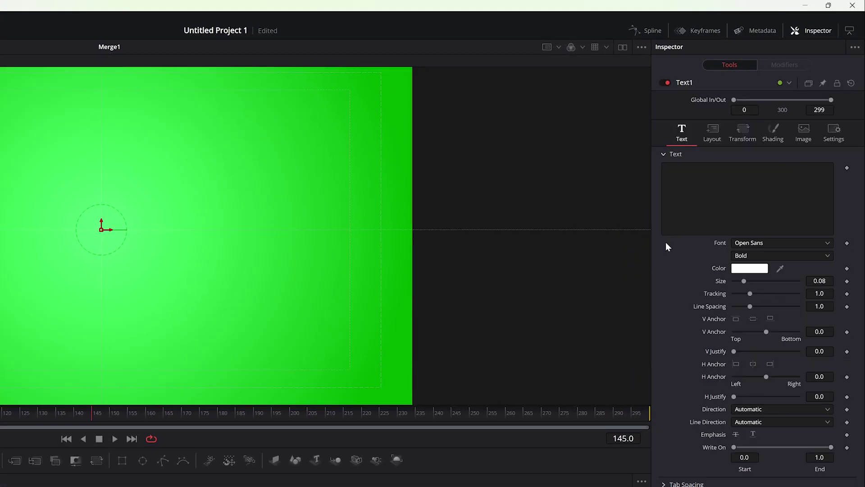
left_click(681, 223)
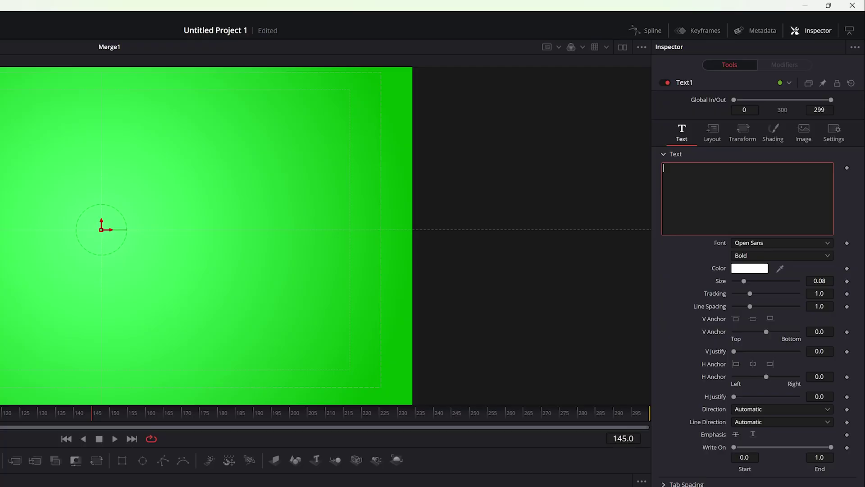
type("LEMON")
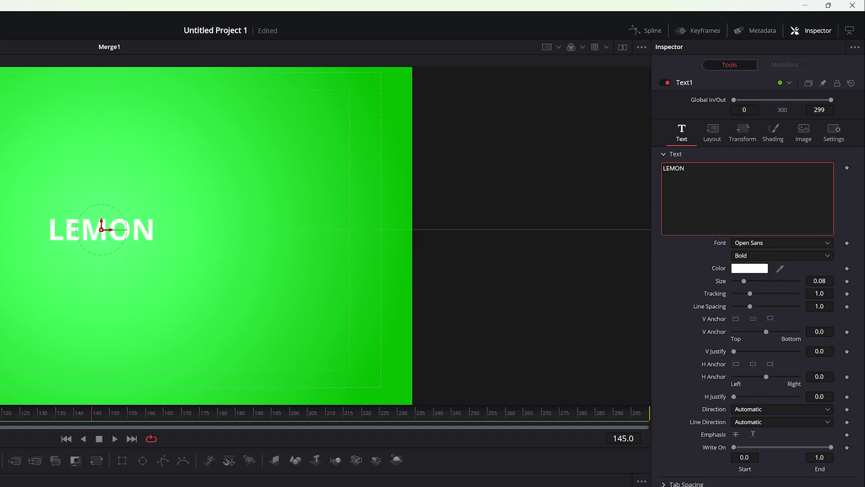
Set the LEMON title's font to Bebas Neue Pro in the Book style.
left_click(776, 243)
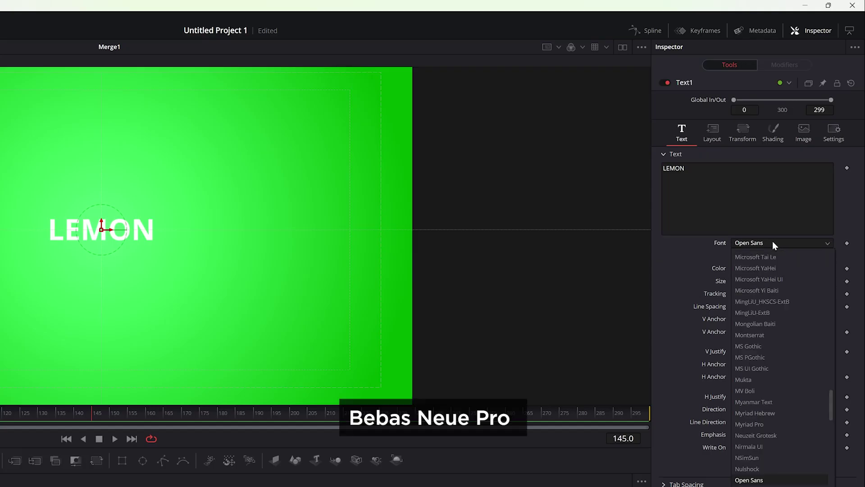
key("b")
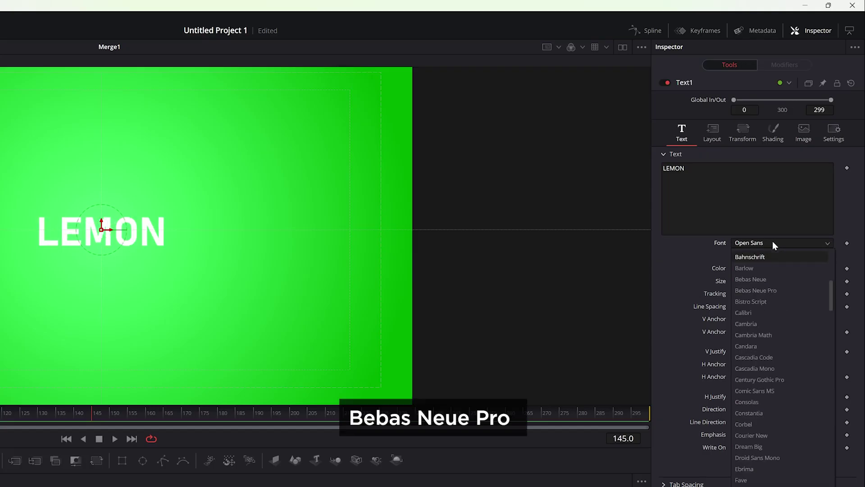
left_click(766, 290)
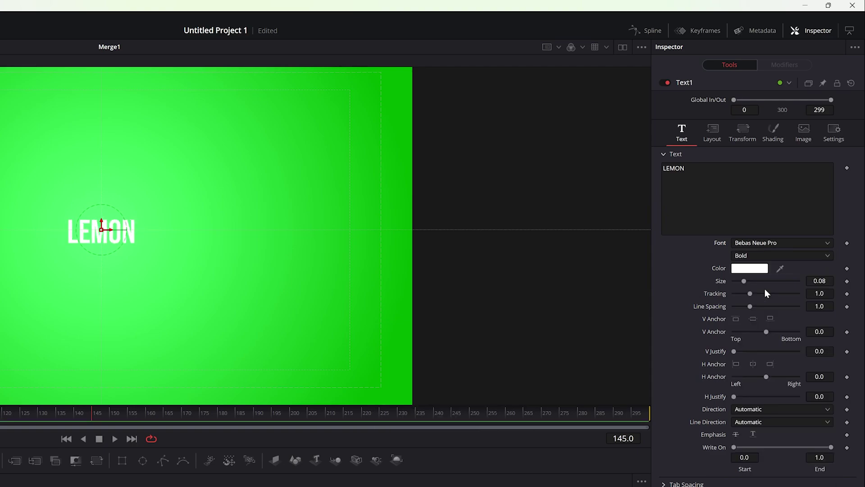
left_click(758, 256)
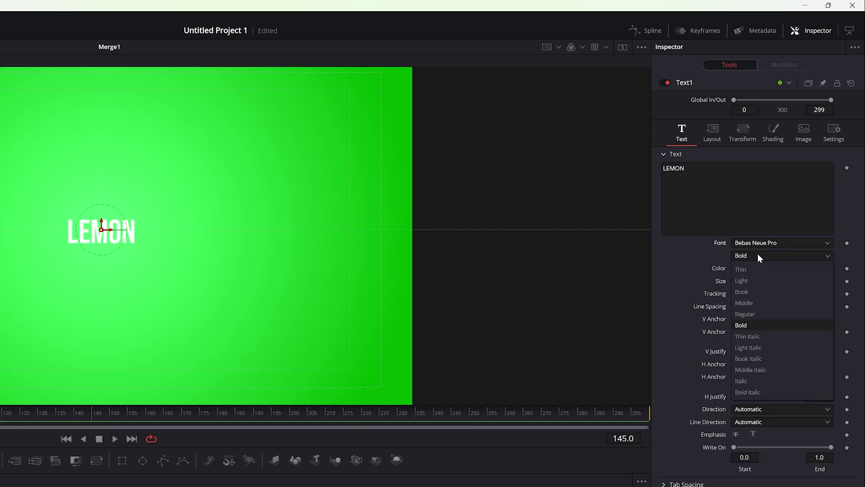
left_click(753, 291)
Set the title's size to 0.45, nudge it slightly upward in the viewer and save the project.
left_click_drag(744, 281, 788, 281)
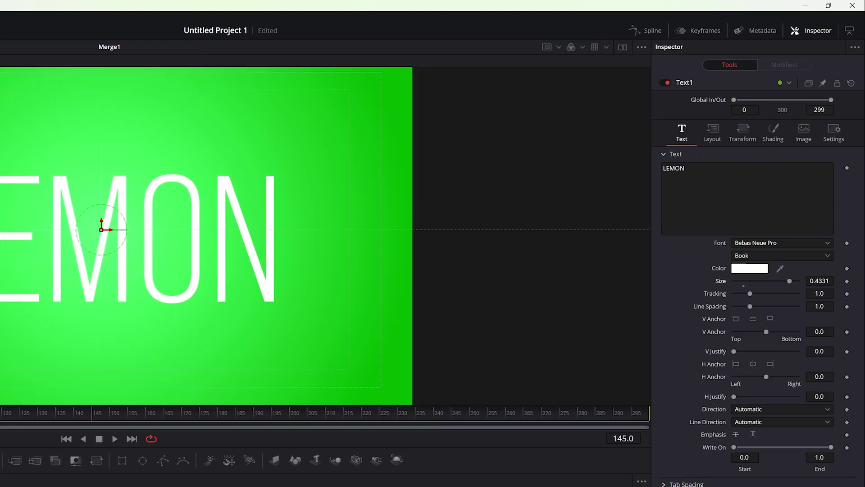
left_click(819, 281)
type("0.4")
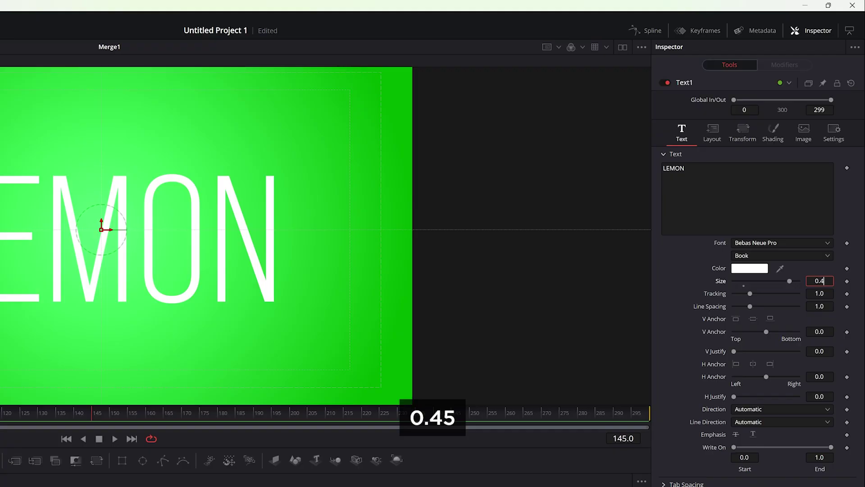
type("5")
key("Tab")
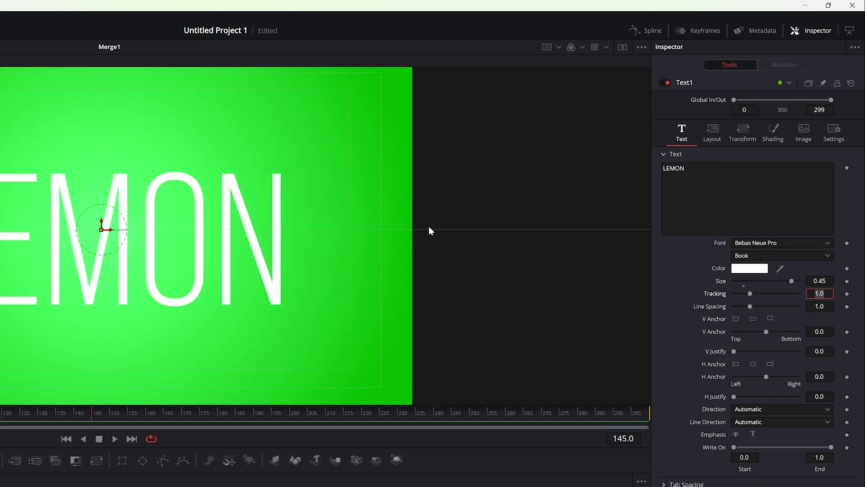
left_click_drag(102, 223, 103, 218)
key("ctrl+s")
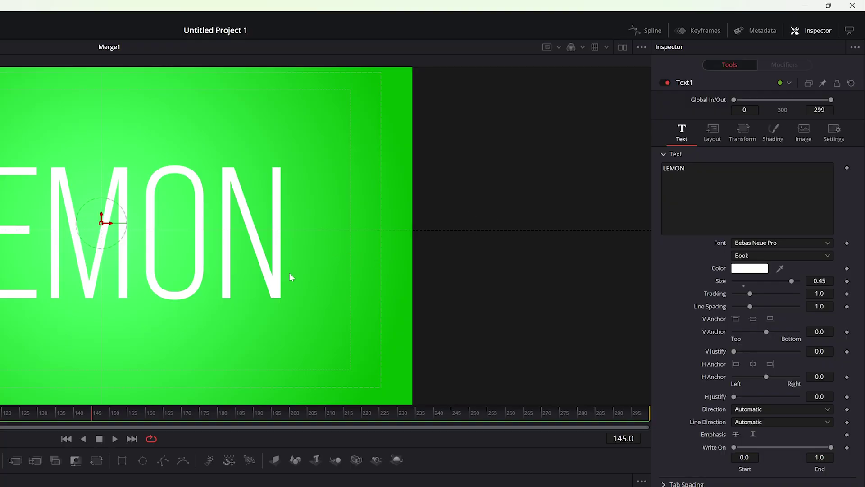
Add a Follower modifier to the LEMON text and show the modifier's settings.
left_click(704, 175)
right_click(704, 174)
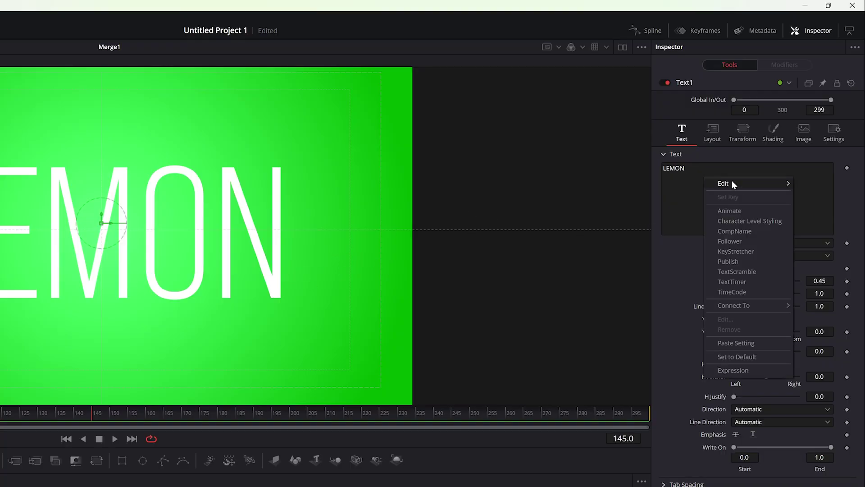
left_click(739, 242)
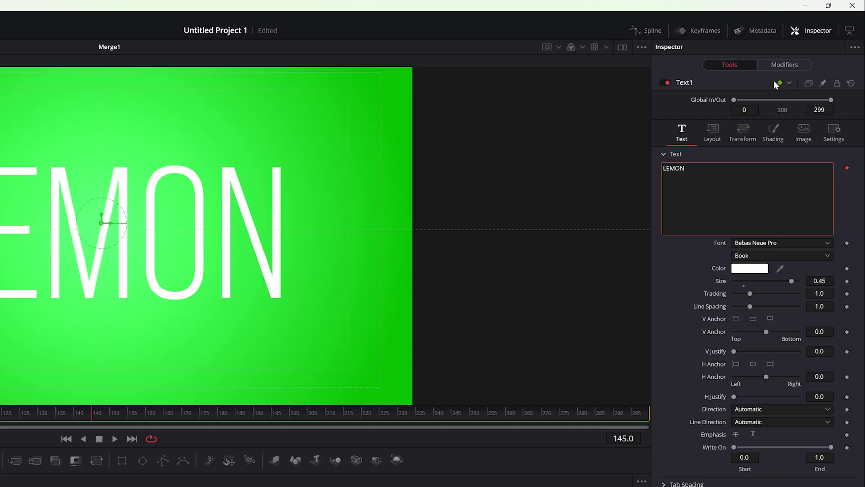
left_click(782, 65)
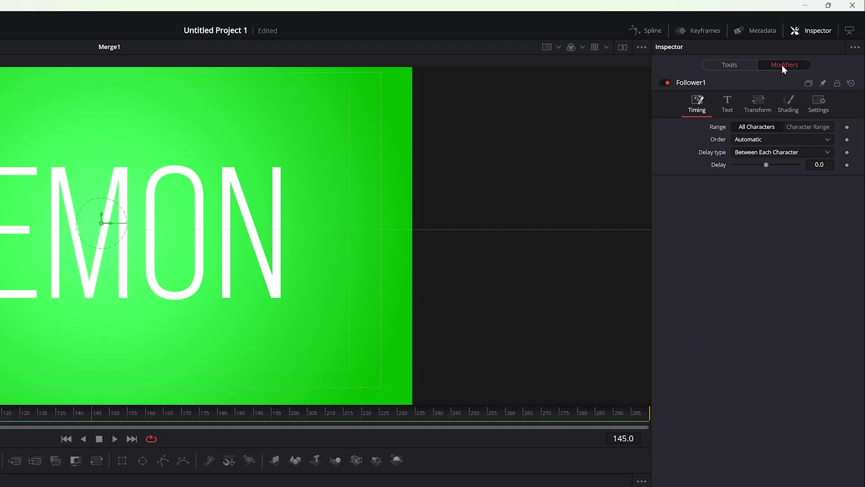
Modify the position Offset in the Follower's shading settings with an XY Path.
left_click(789, 108)
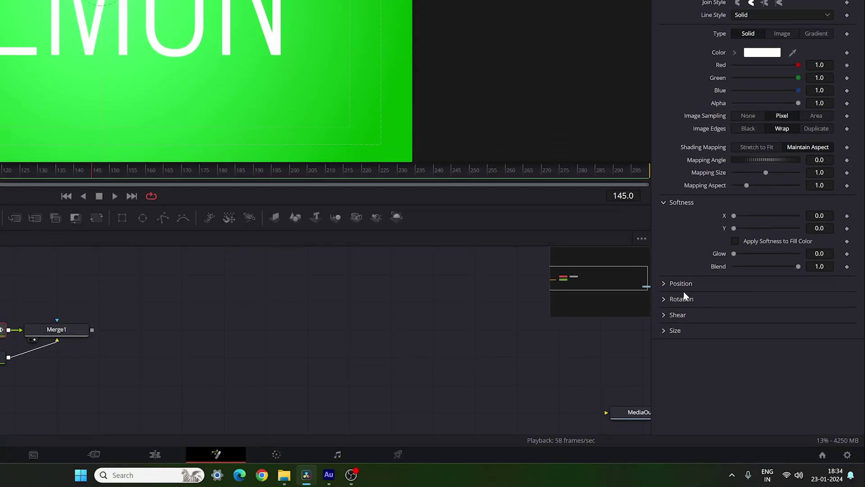
left_click(663, 284)
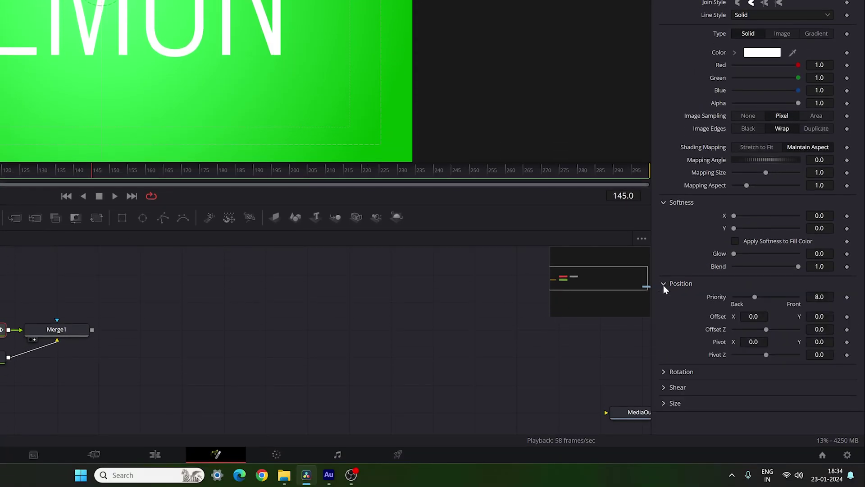
right_click(717, 316)
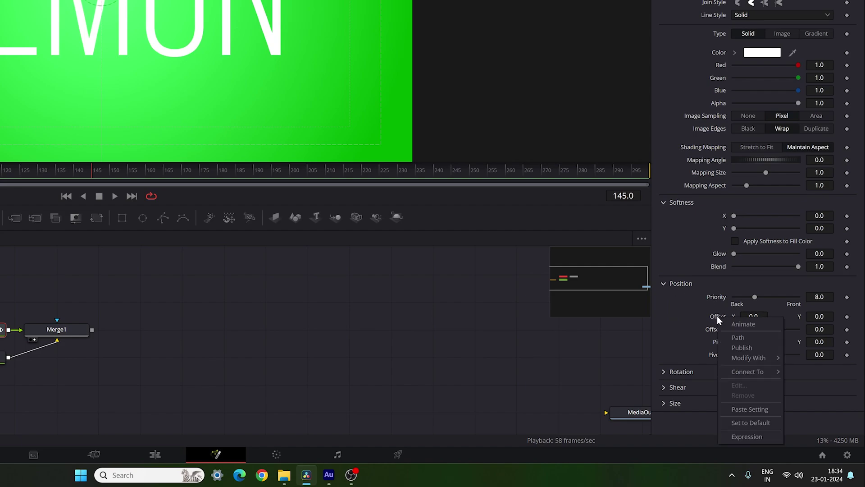
mouse_move(755, 360)
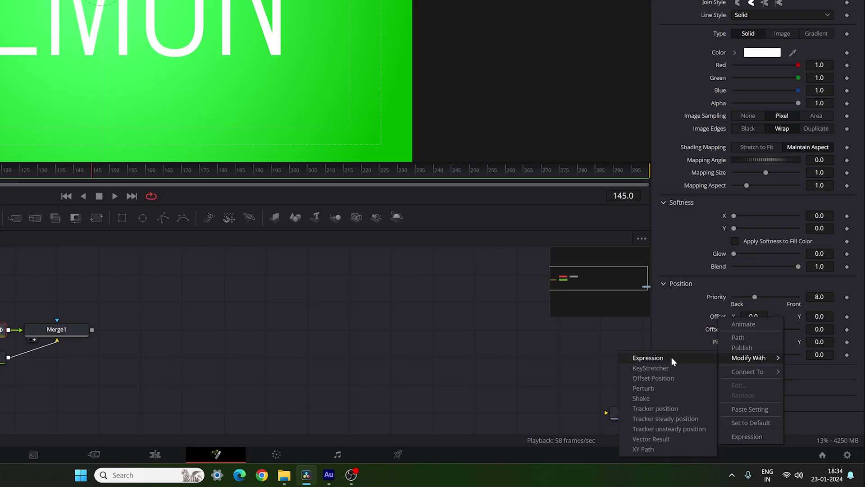
left_click(653, 450)
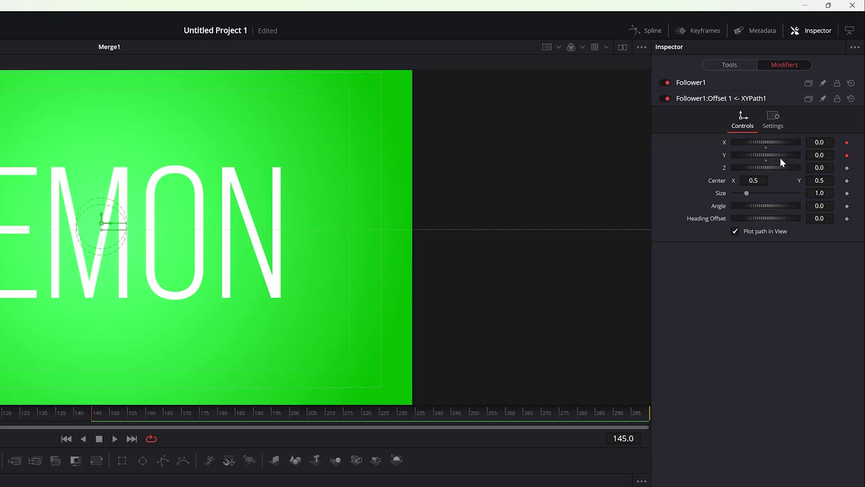
Remove the automatic animation curves from the XY Path's X and Y values.
right_click(723, 143)
left_click(754, 240)
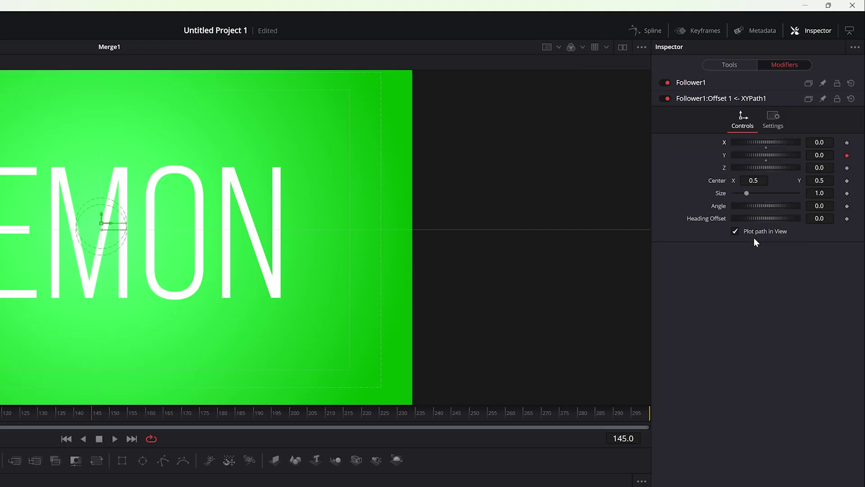
right_click(724, 155)
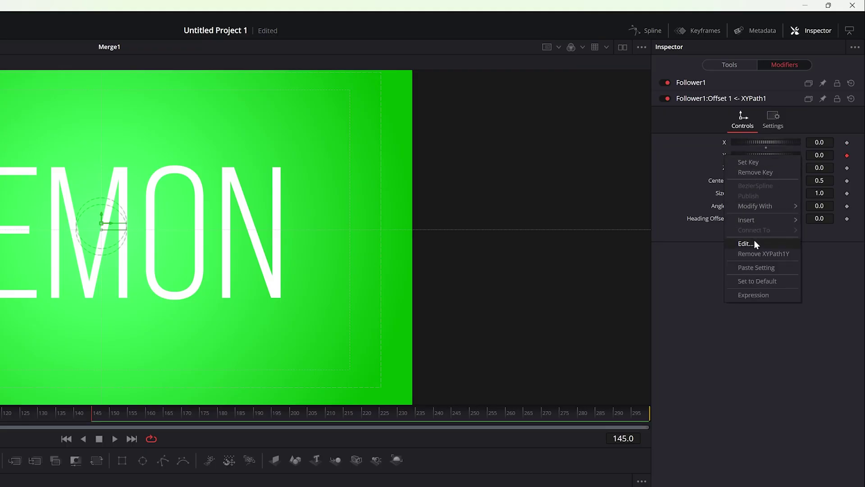
left_click(763, 253)
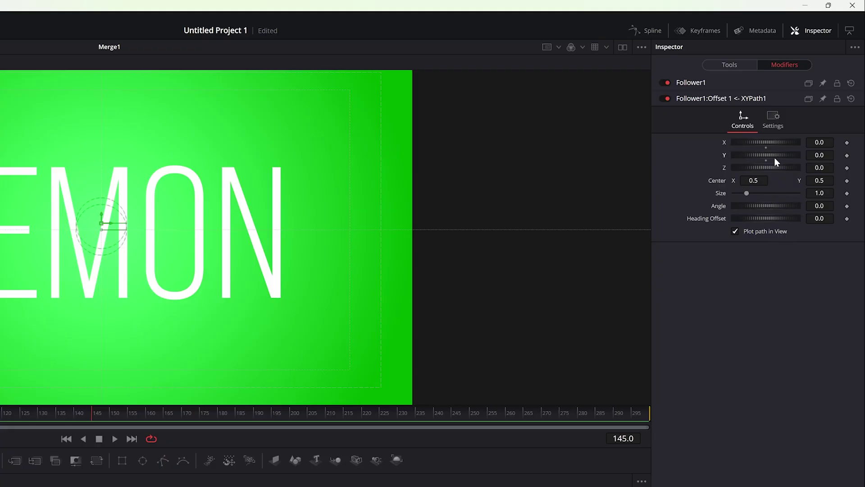
Animate the XY Path's Y with a keyframe of 0.0 at frame 60 and one of -0.5 at frame 0.
left_click_drag(72, 412, 147, 279)
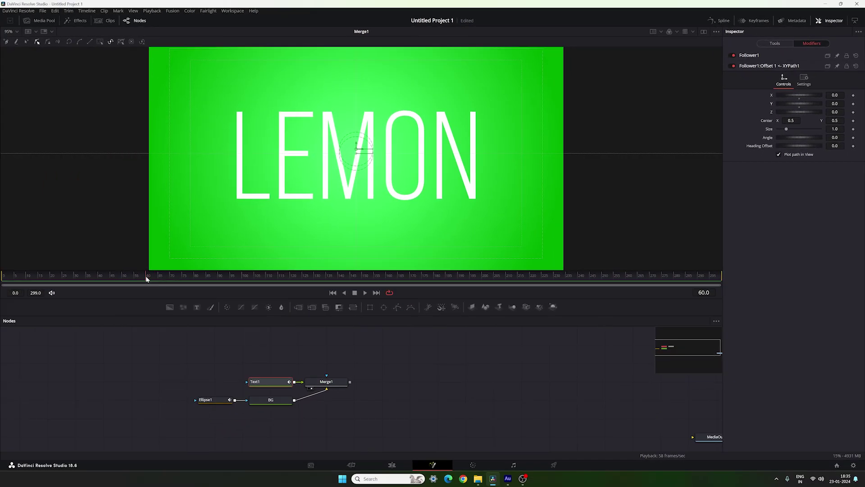
right_click(771, 105)
left_click(786, 108)
left_click_drag(147, 276, 1, 281)
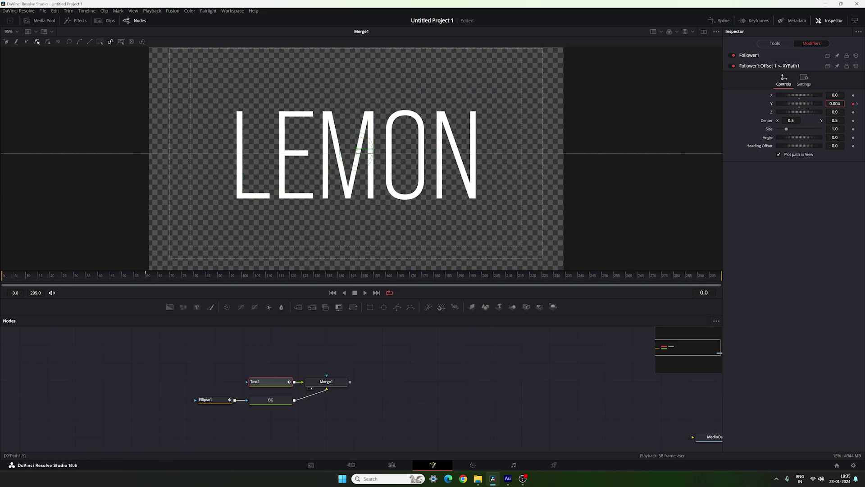
left_click_drag(836, 107, 818, 108)
left_click(835, 104)
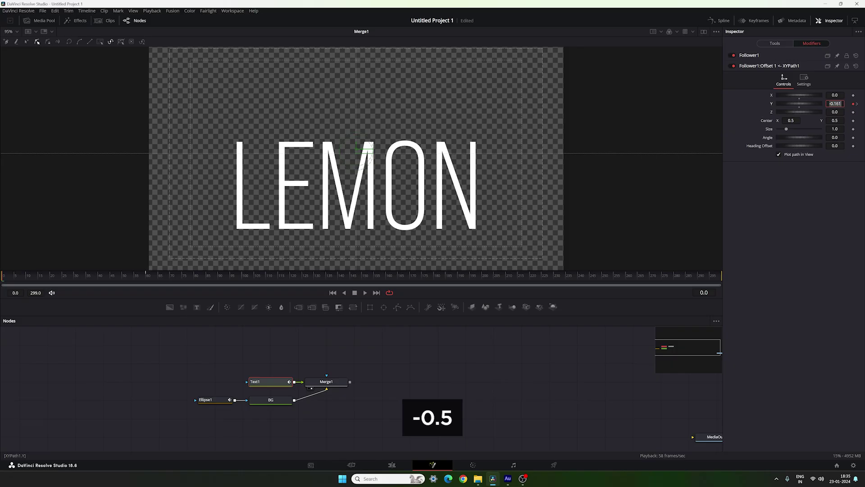
key("BackSpace")
type("-0.")
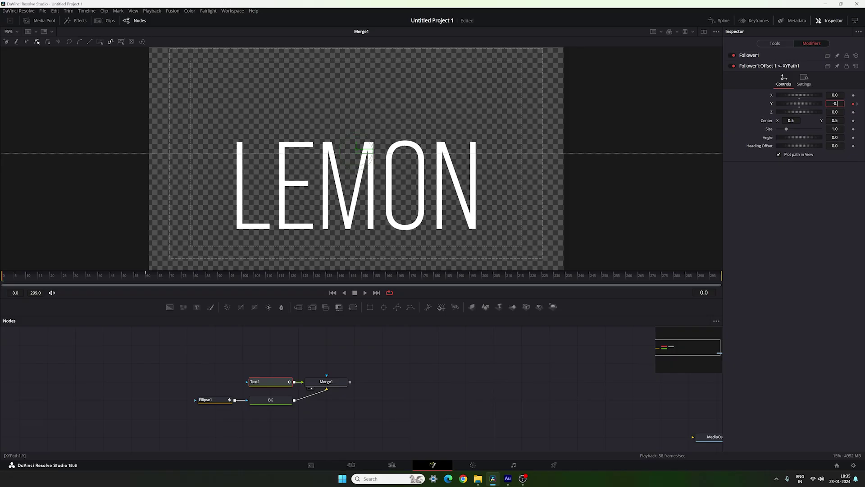
type("5")
key("Tab")
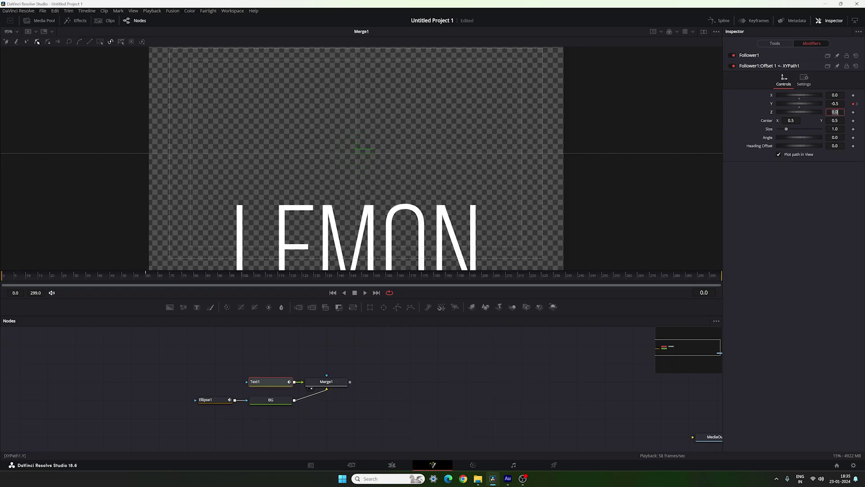
Animate the Follower's shading Opacity with a keyframe of 1.0 at frame 60 and one of 0.0 at frame 0.
left_click(750, 56)
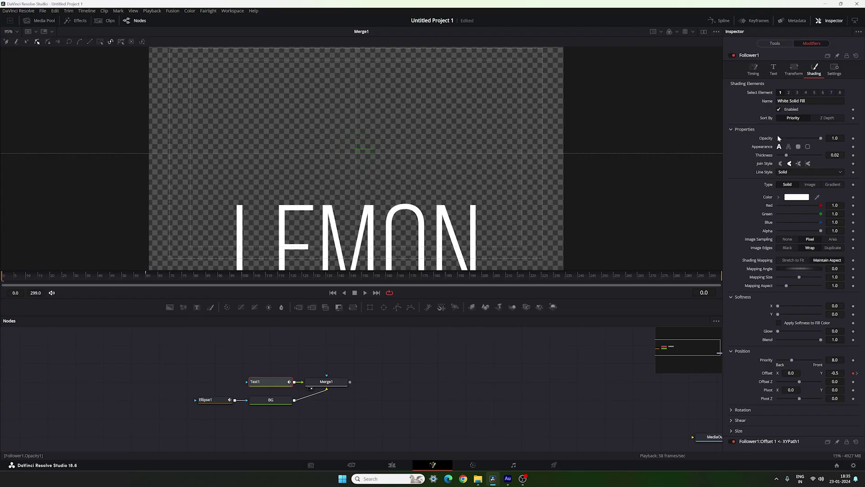
left_click(145, 277)
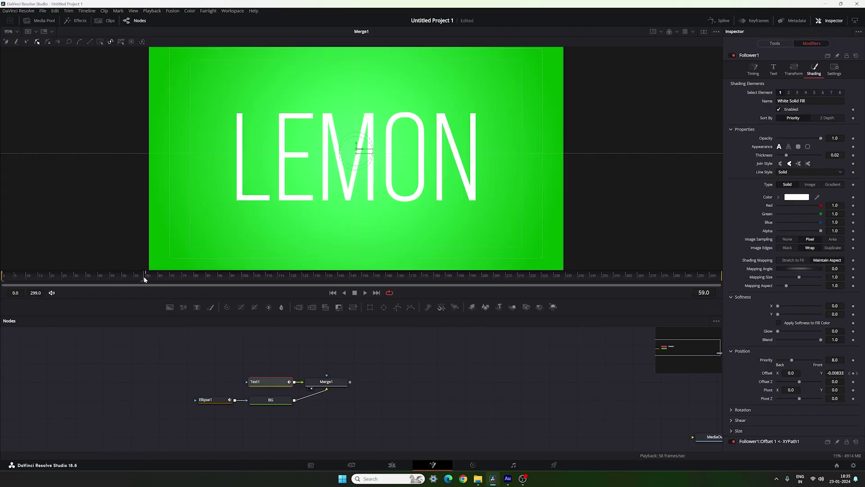
right_click(770, 140)
left_click(778, 141)
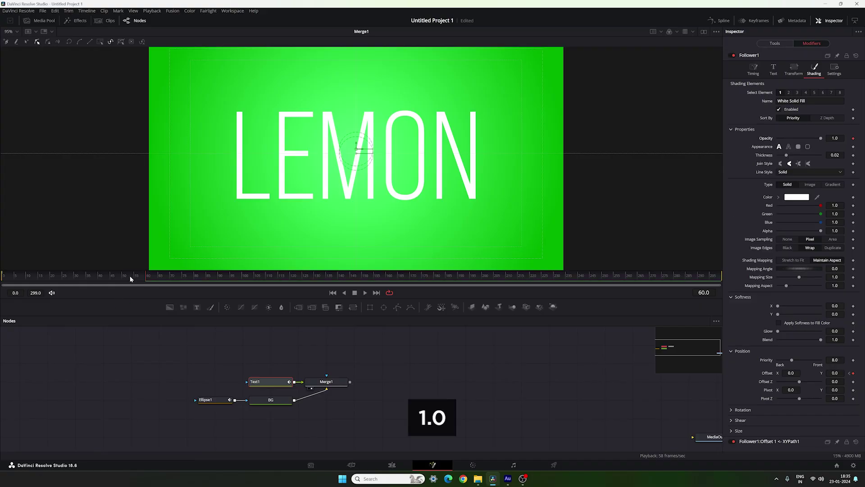
left_click_drag(131, 278, 3, 281)
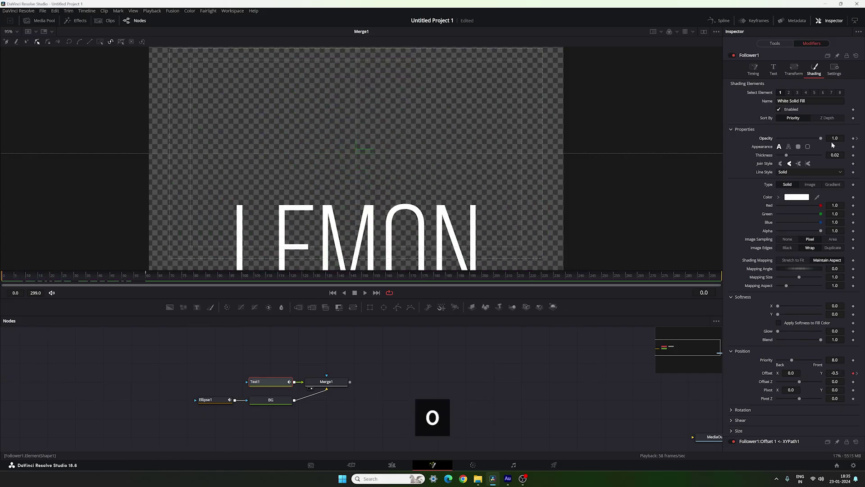
left_click_drag(821, 141, 759, 139)
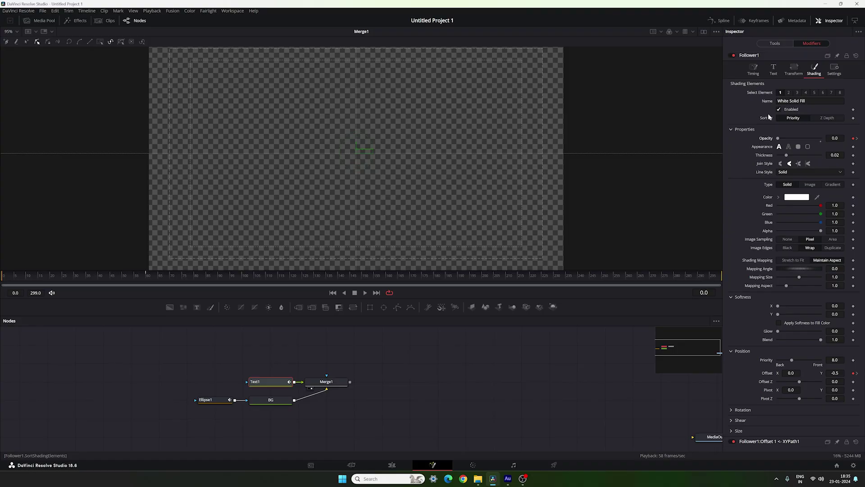
Animate the Follower's character Spacing with a keyframe of 1.0 at frame 60 and one of 0.7 at frame 0.
left_click(795, 73)
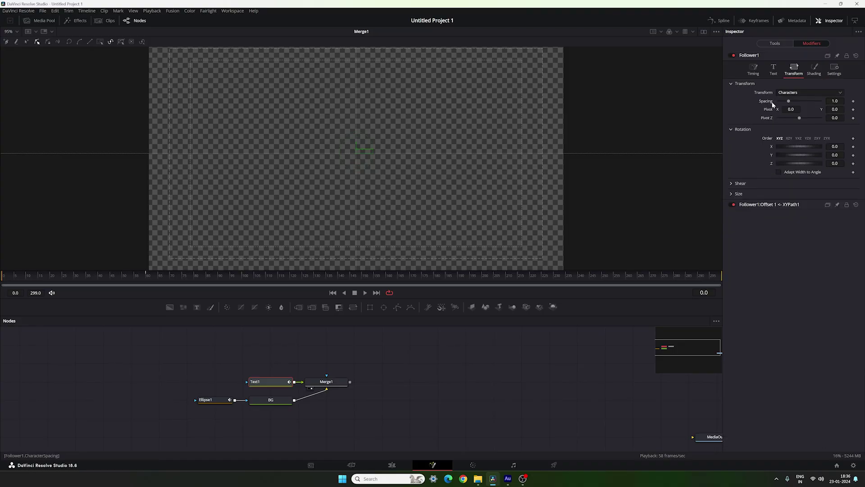
left_click(149, 275)
right_click(773, 99)
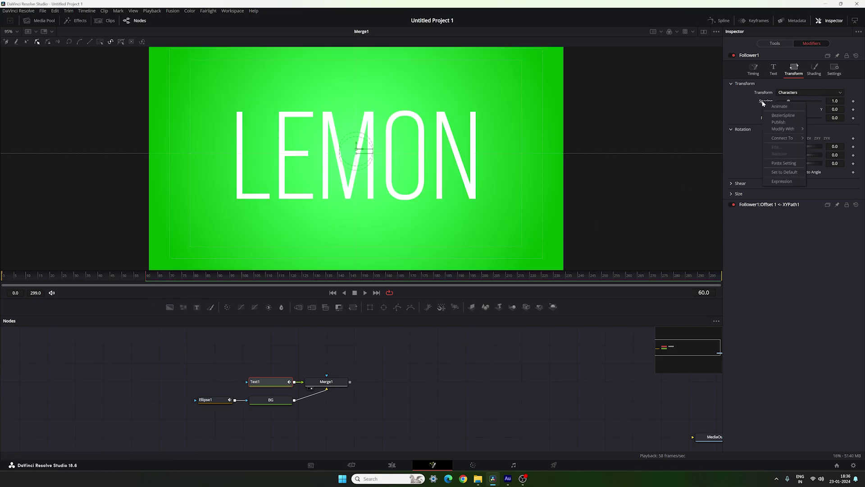
left_click(774, 109)
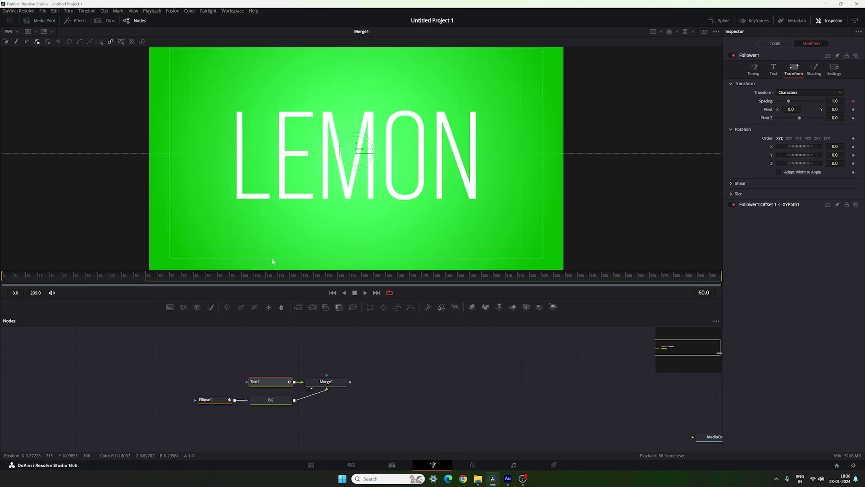
left_click(23, 278)
left_click_drag(23, 278, 3, 279)
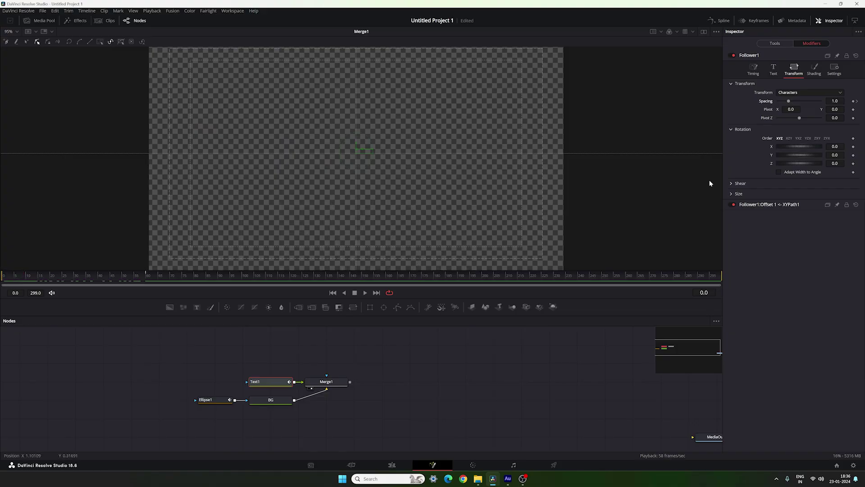
left_click(835, 101)
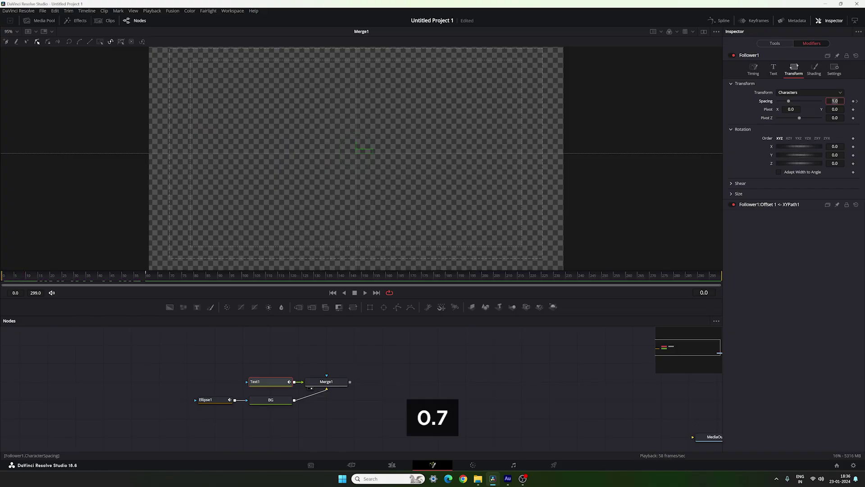
type("0.77")
key("Tab")
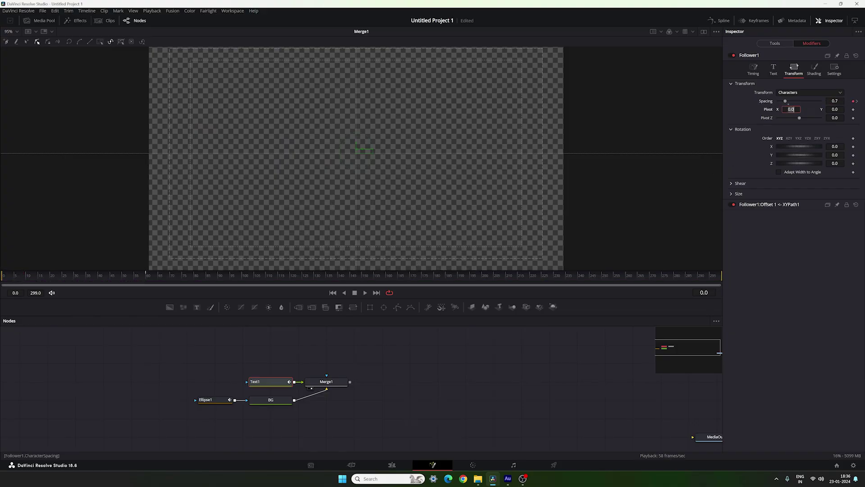
left_click(37, 279)
left_click_drag(37, 278, 113, 276)
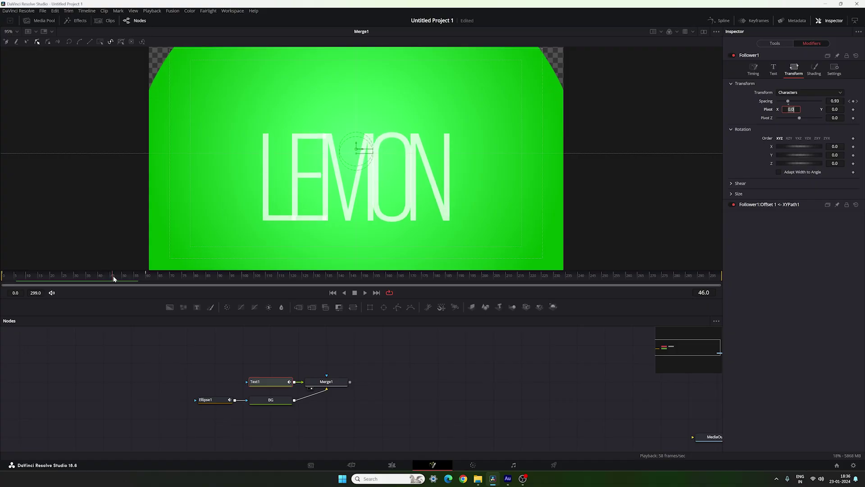
Set the Follower's Delay between each character to 10 and scrub through the animation.
left_click(753, 69)
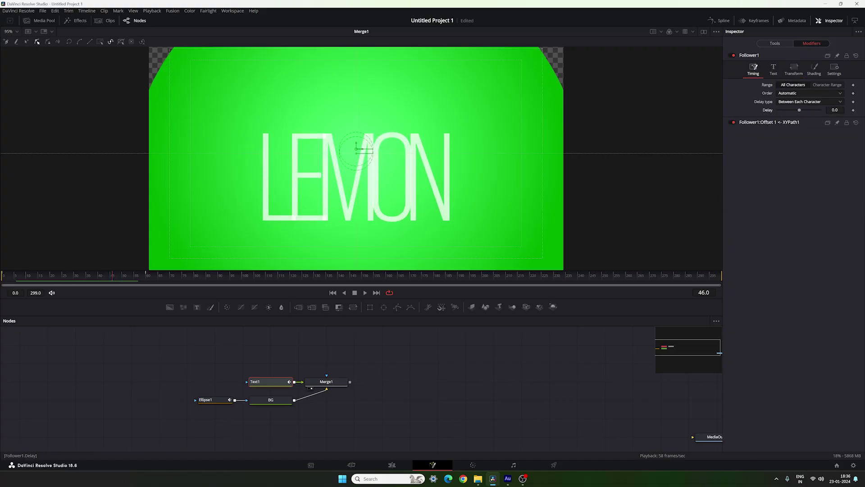
left_click(834, 110)
type("1")
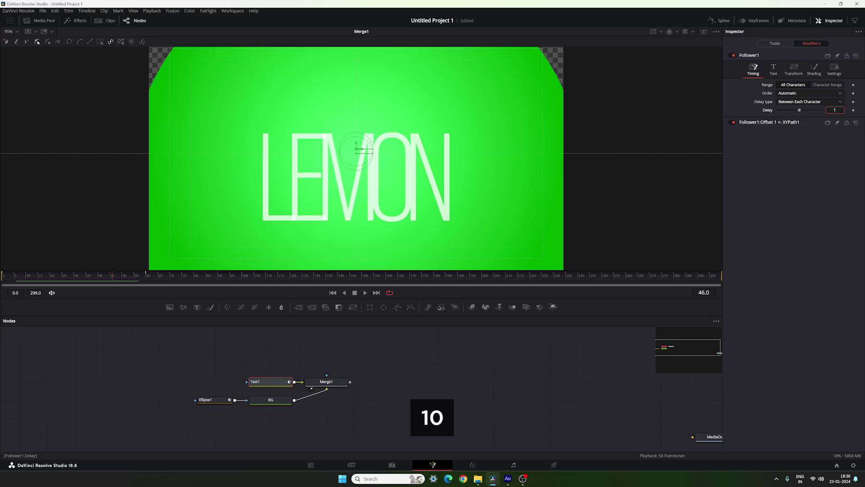
type("0")
key("Return")
left_click(5, 278)
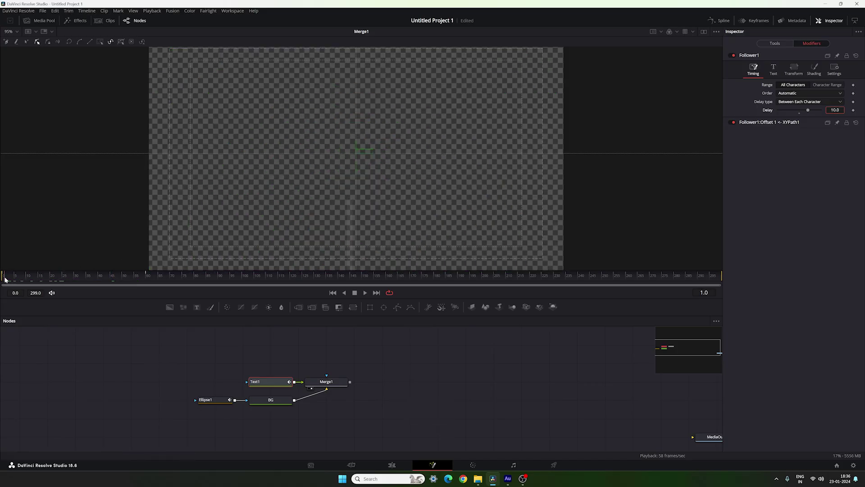
left_click_drag(6, 278, 224, 265)
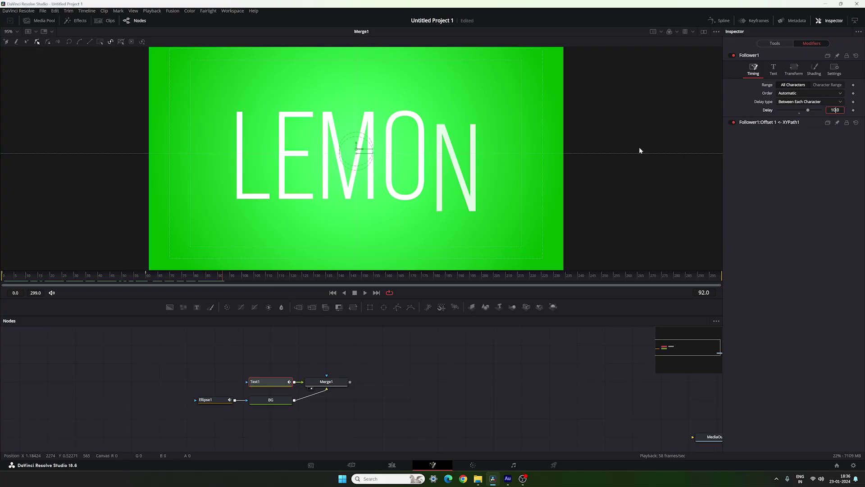
Open the Spline editor, enlarge it, and leave only the XY Path's Y curve active for editing.
left_click(718, 20)
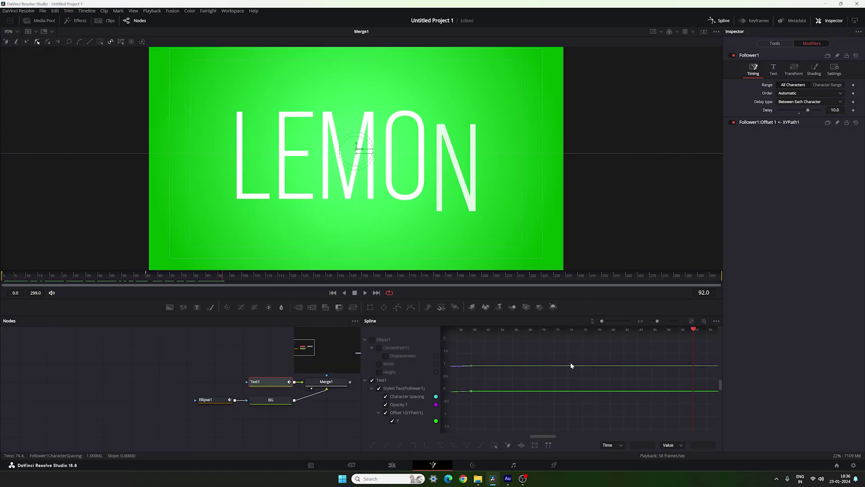
key("F4")
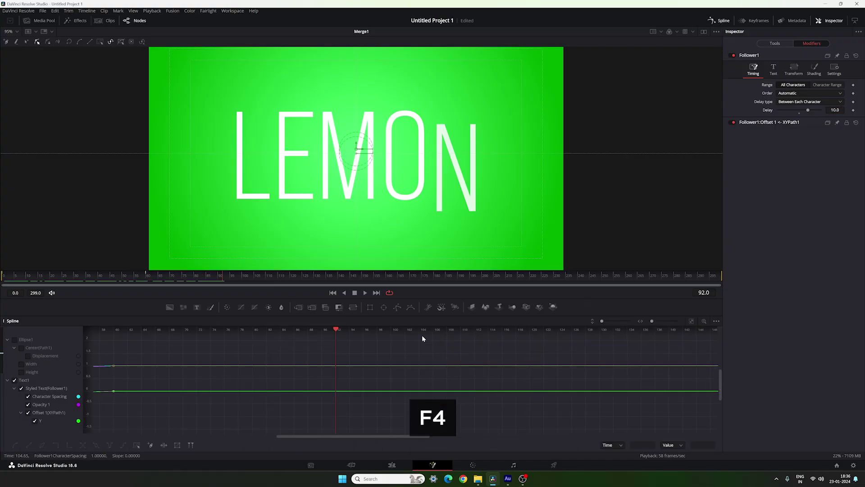
left_click_drag(407, 315, 419, 265)
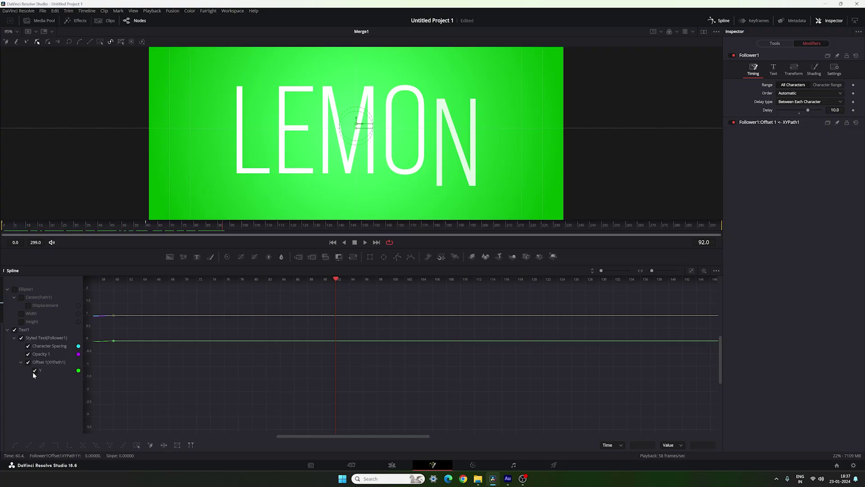
left_click(28, 355)
left_click(28, 347)
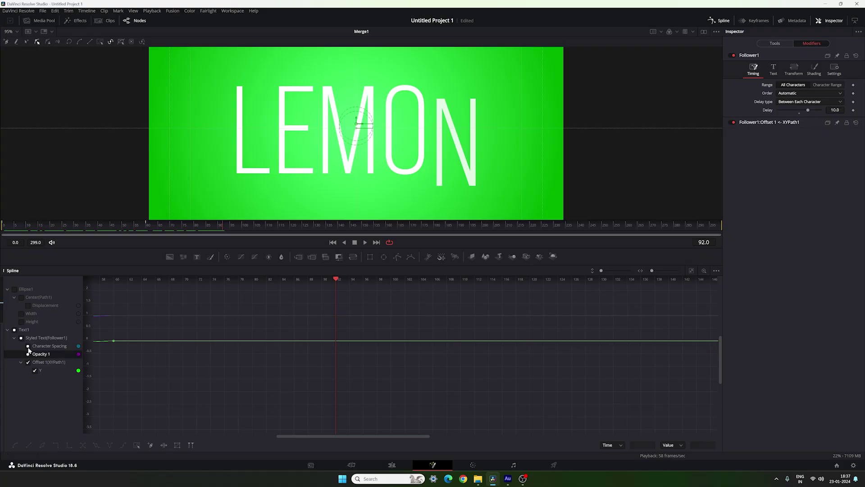
left_click(28, 347)
Smooth both keyframes of the Y curve and stretch the end keyframe's handle back to frame 0.
left_click(689, 272)
left_click_drag(676, 292, 131, 425)
key("s")
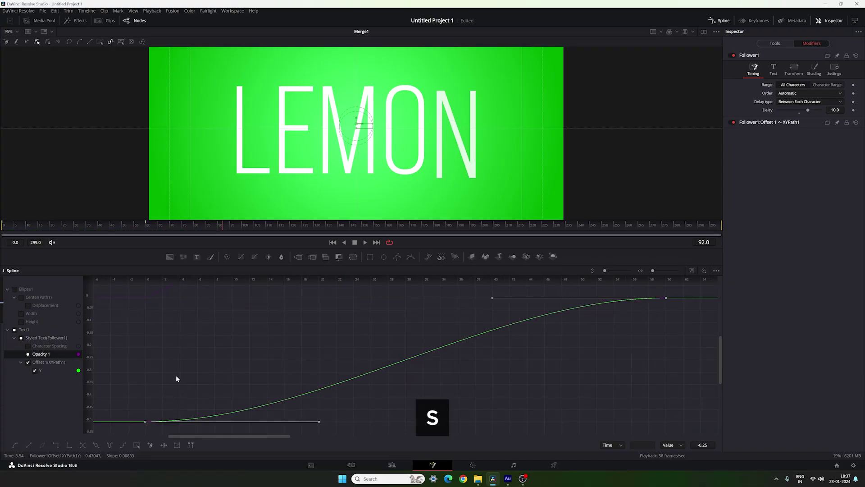
left_click_drag(492, 301, 145, 297)
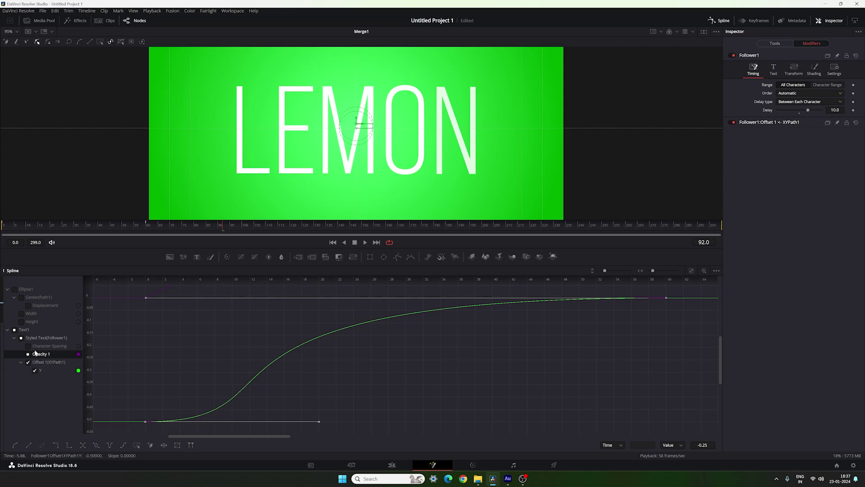
Isolate the Opacity curve, smooth both keyframes and stretch the end keyframe's handle back to frame 0.
left_click(28, 362)
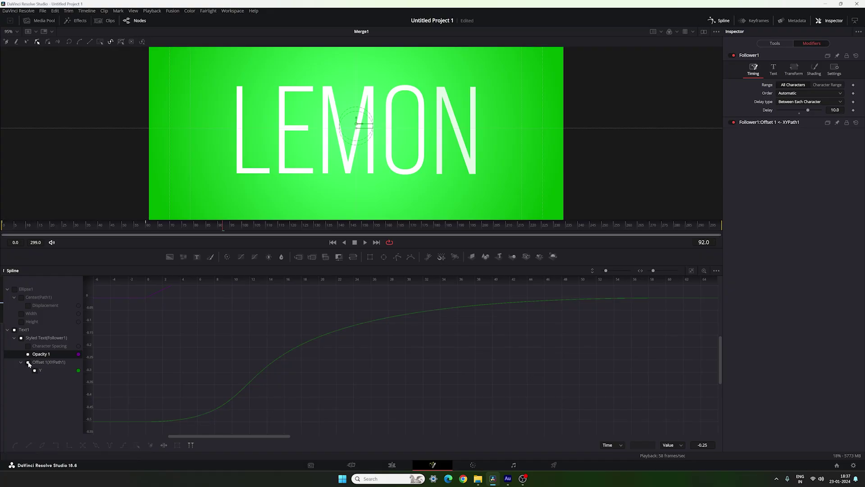
left_click(28, 354)
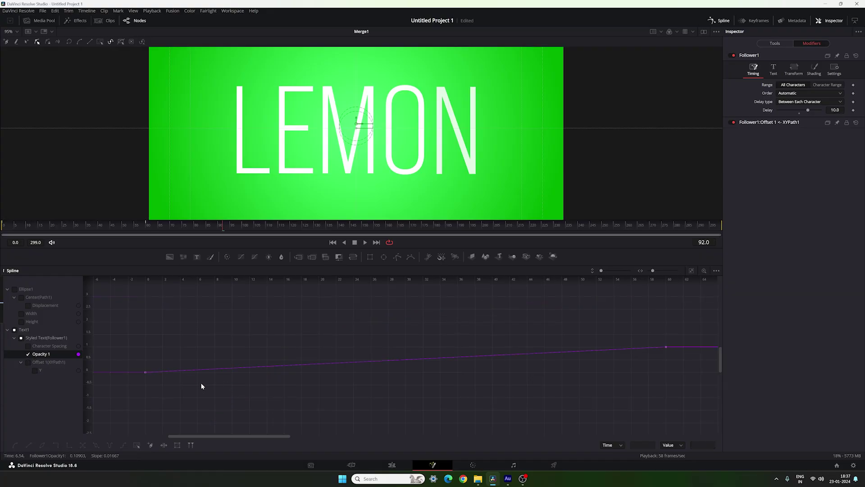
left_click(691, 271)
left_click_drag(671, 292, 130, 427)
key("shift+s")
left_click_drag(492, 298, 145, 297)
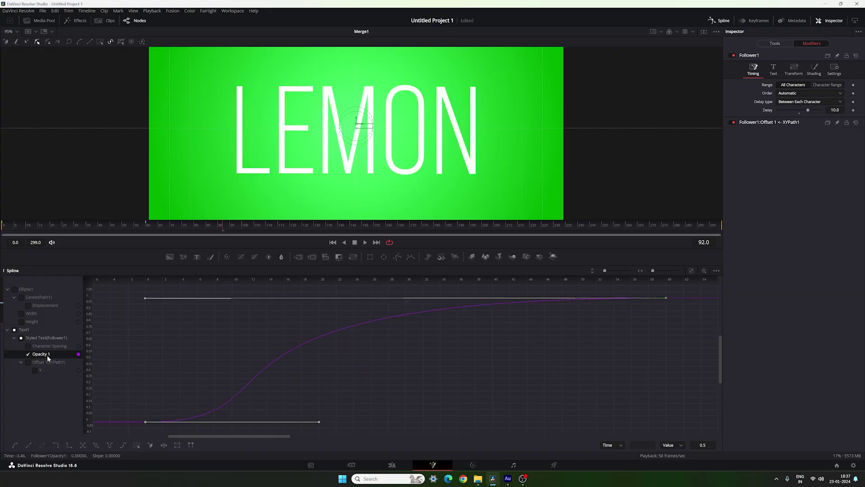
Isolate the Character Spacing curve, smooth both keyframes and stretch the end keyframe's handle back to frame 0.
left_click(28, 354)
left_click(28, 346)
left_click(691, 270)
left_click_drag(680, 289, 131, 428)
key("shift+s")
left_click_drag(492, 297, 145, 297)
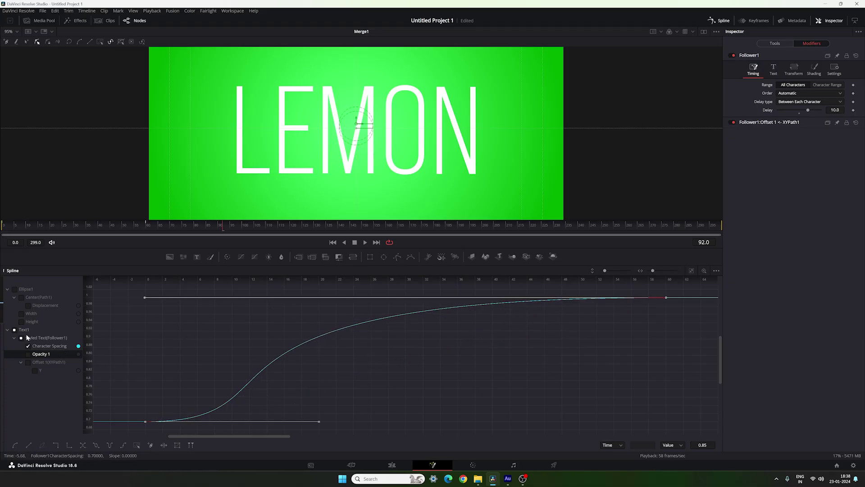
Hide all of Text1's curves, close the Spline editor and enlarge the viewer area.
left_click(14, 330)
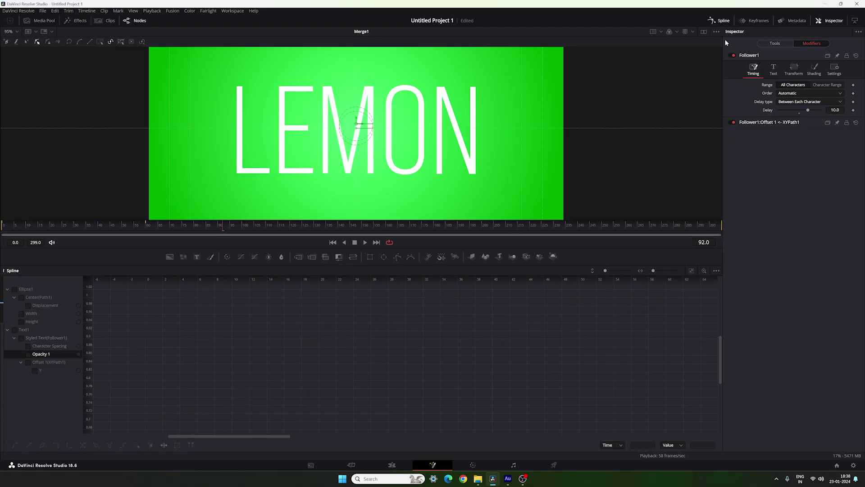
left_click(721, 21)
left_click_drag(341, 247, 341, 312)
Play the composition from the first frame to check the eased title animation, restart it once and stop playback.
left_click(332, 306)
left_click(365, 307)
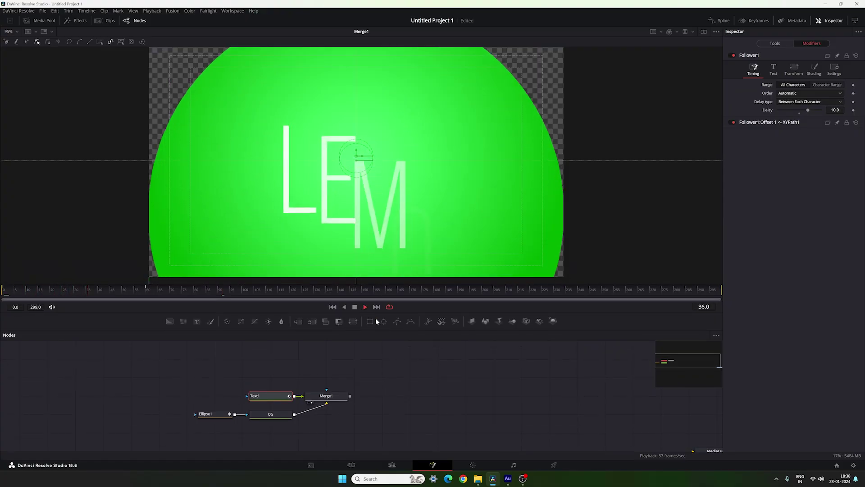
left_click(333, 307)
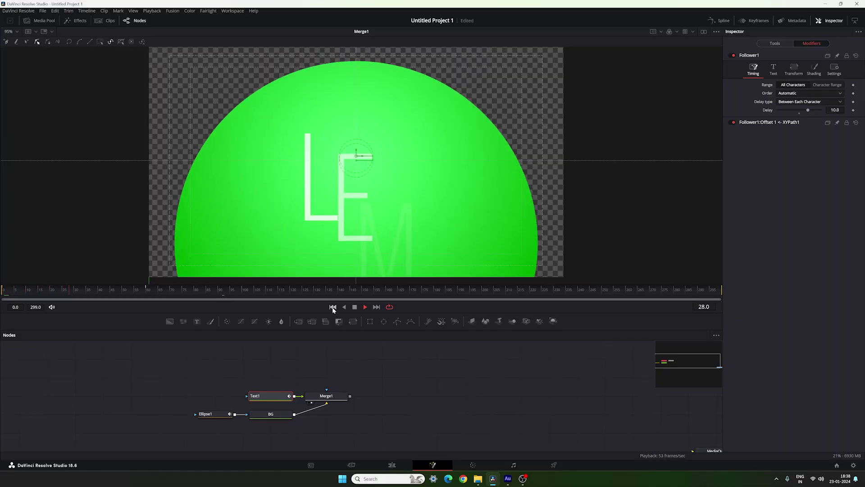
left_click(355, 307)
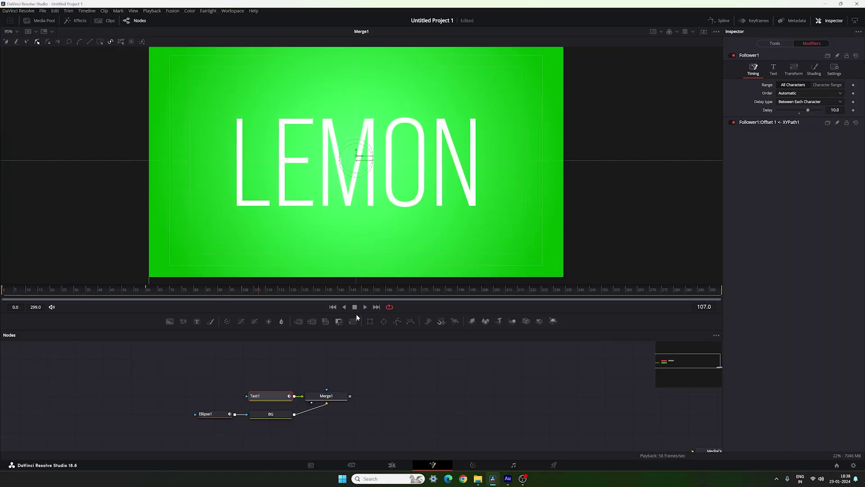
Move Merge1 farther from Text1 and route BG's connection through a pipe router placed directly below Merge1.
left_click_drag(356, 312, 357, 294)
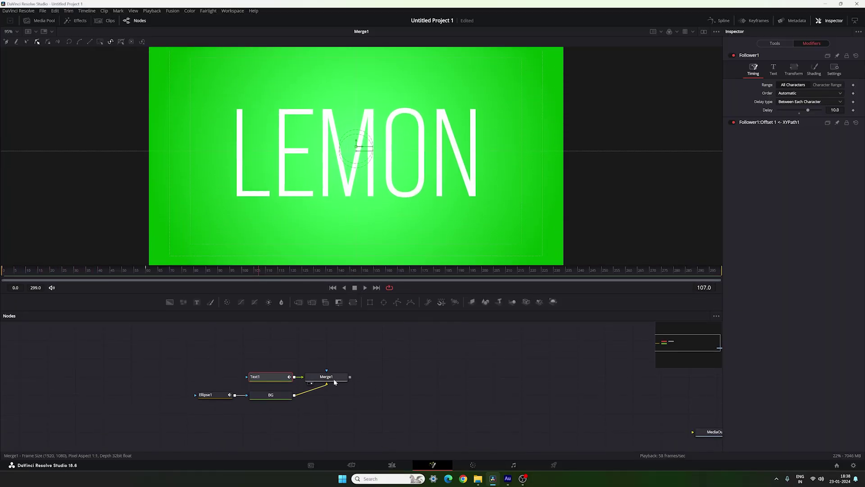
left_click_drag(335, 377, 422, 384)
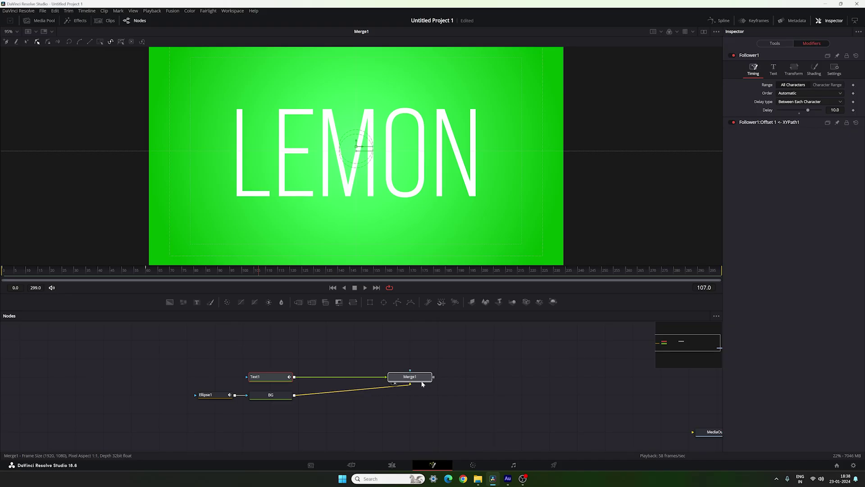
left_click(337, 398)
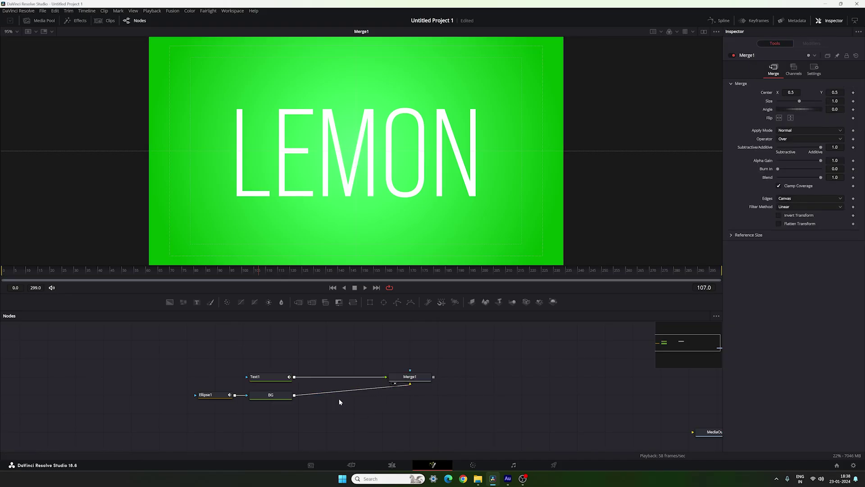
key("alt")
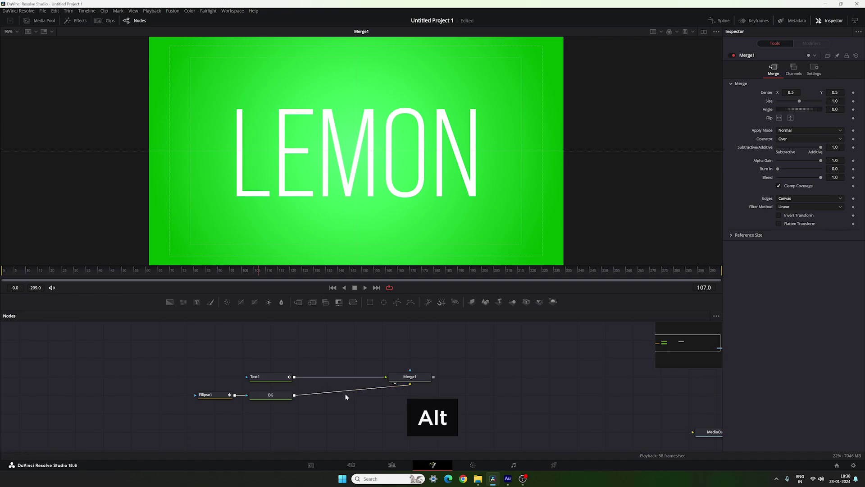
left_click(341, 395, "alt")
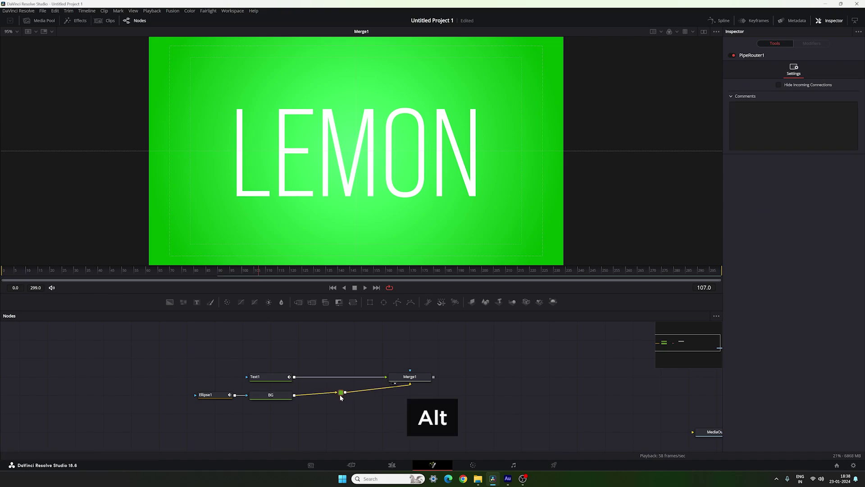
left_click_drag(341, 394, 410, 395)
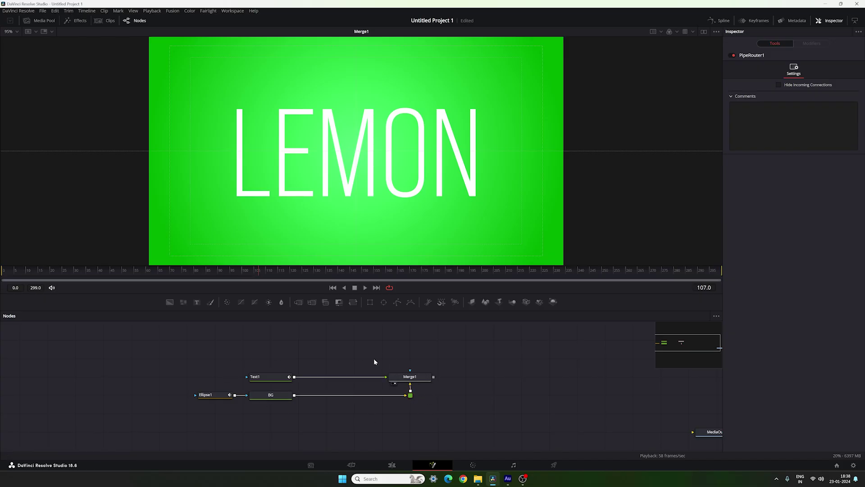
scroll(364, 352, "up", 1)
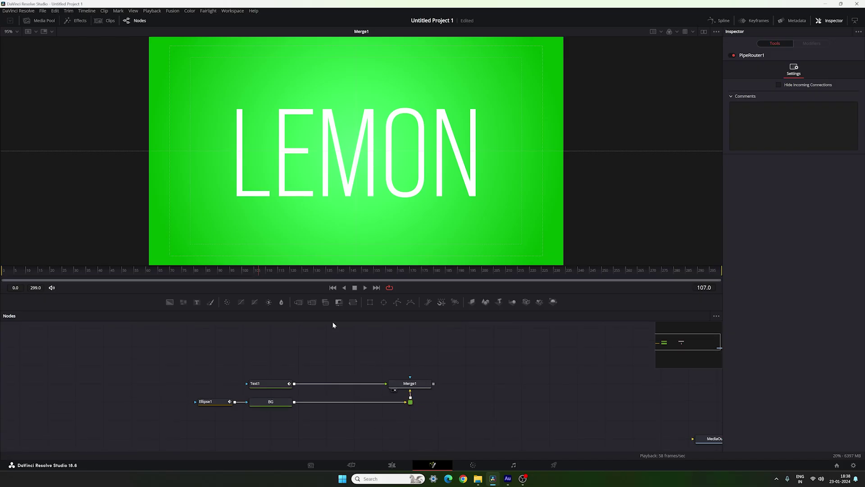
Import the Leaf image from the Asset folder into the node graph, just above Text1.
left_click(478, 478)
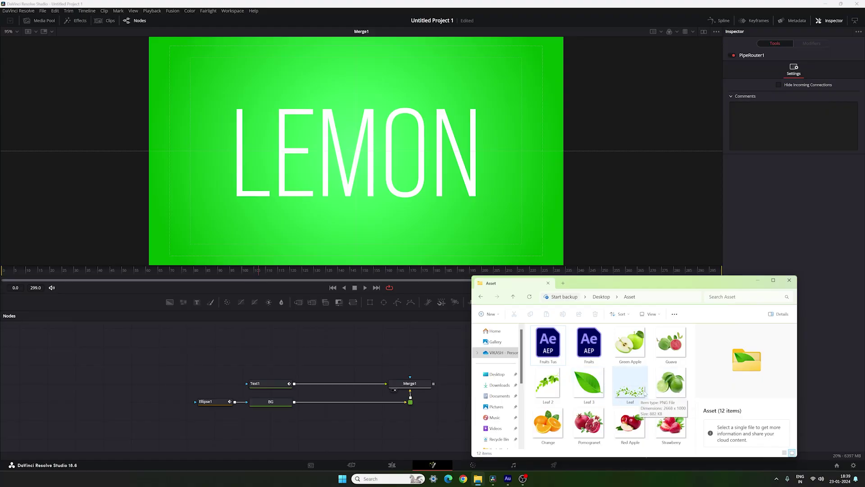
left_click(626, 399)
left_click_drag(630, 396, 270, 365)
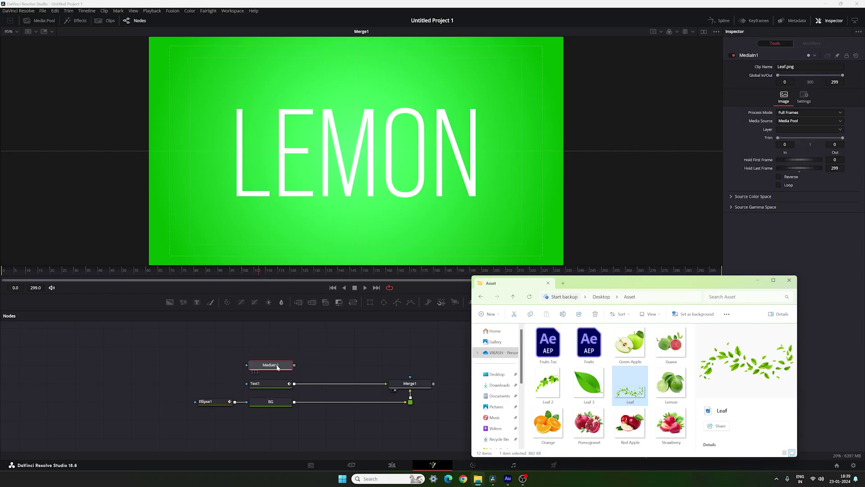
left_click(757, 286)
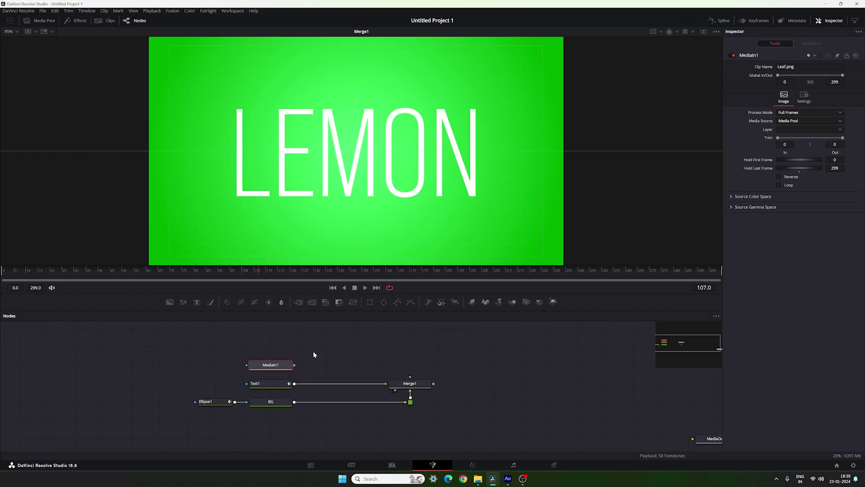
Rename the MediaIn1 node as Leaf.
key("F2")
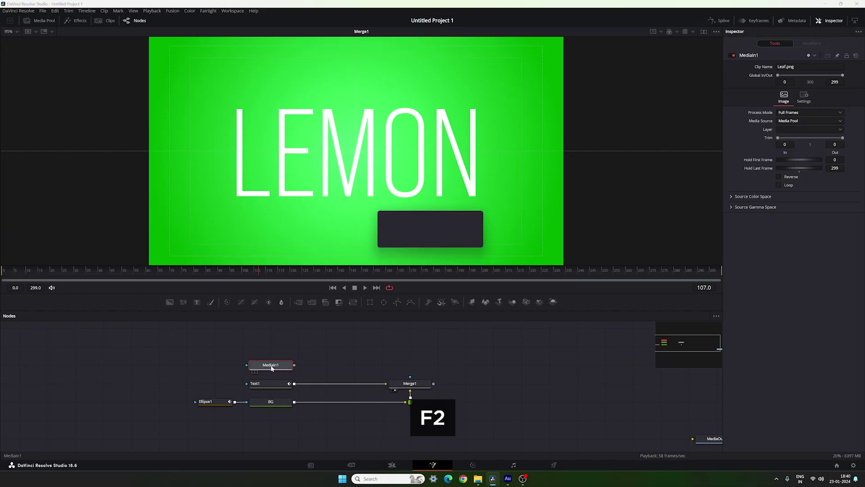
left_click(429, 239)
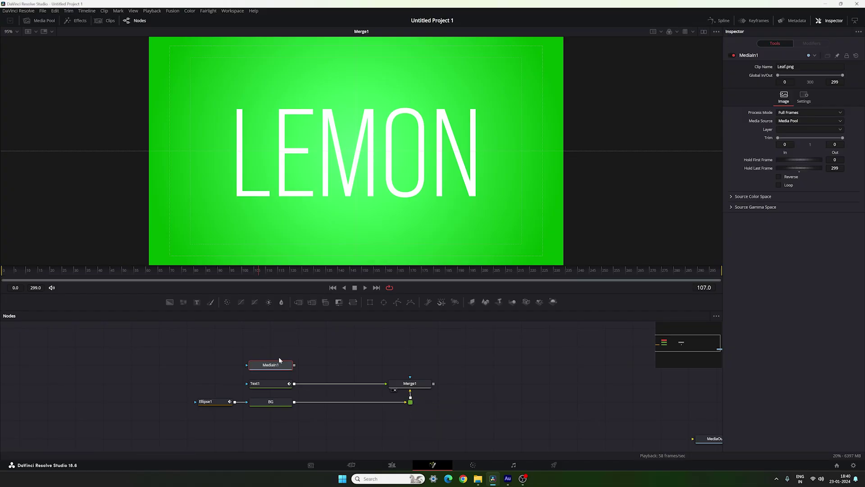
right_click(276, 363)
left_click(293, 304)
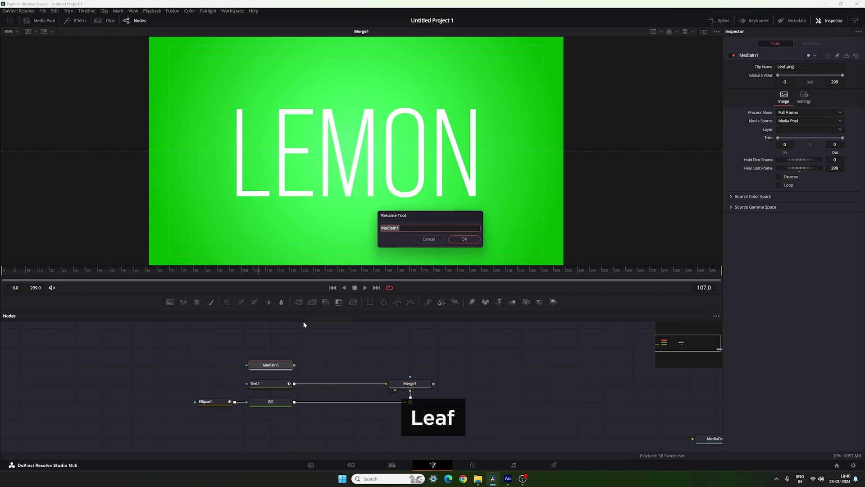
type("Leaf")
left_click(456, 239)
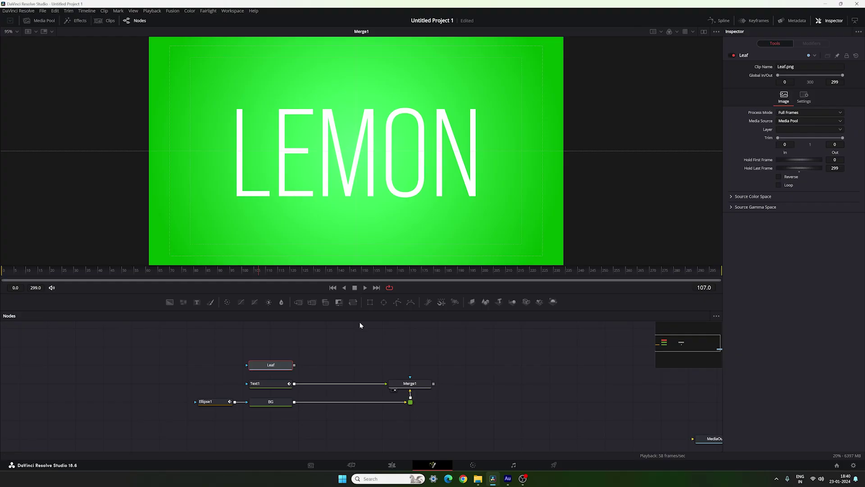
Add a Transform node after Leaf and merge its output over Merge1's result.
left_click(353, 301)
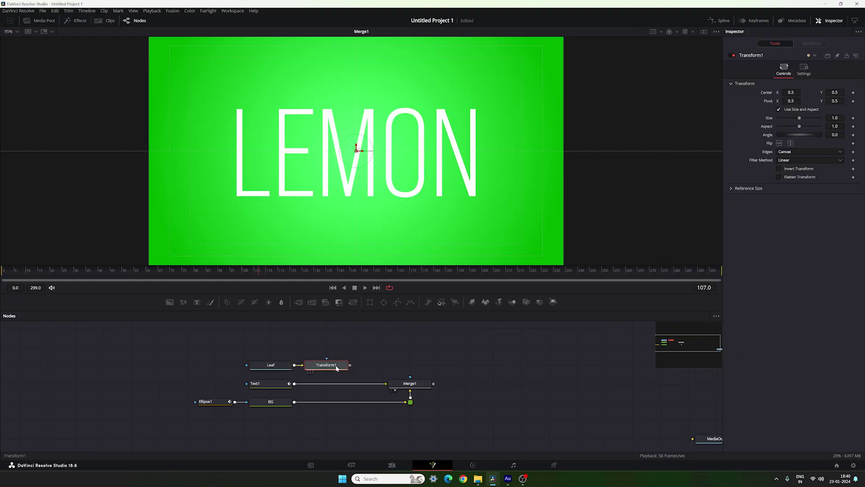
left_click_drag(351, 366, 413, 365)
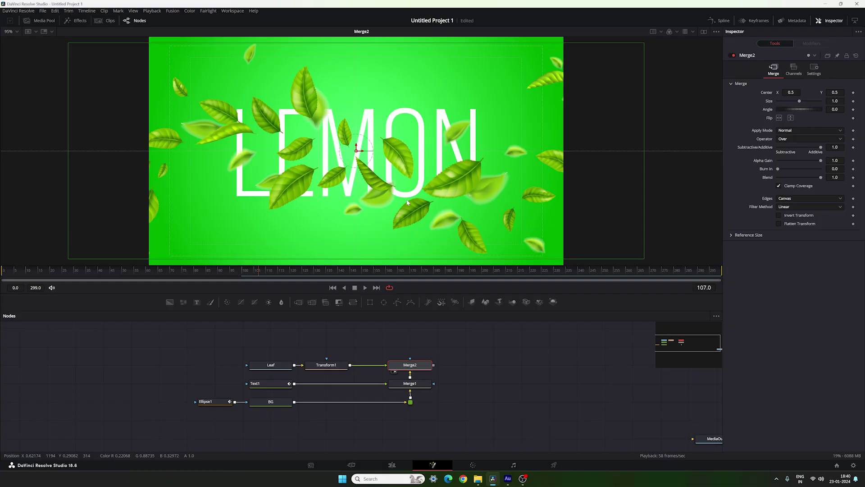
Scale the leaves down with Transform1, setting its size to 0.7.
left_click(326, 365)
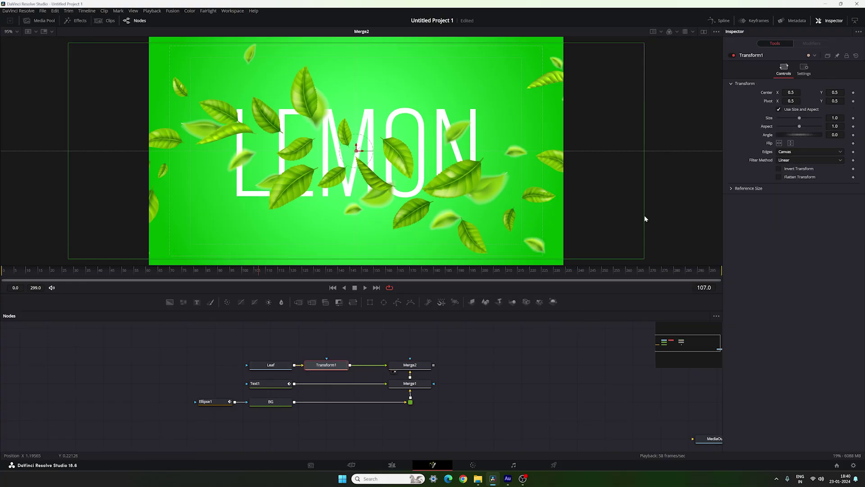
left_click_drag(644, 219, 554, 202)
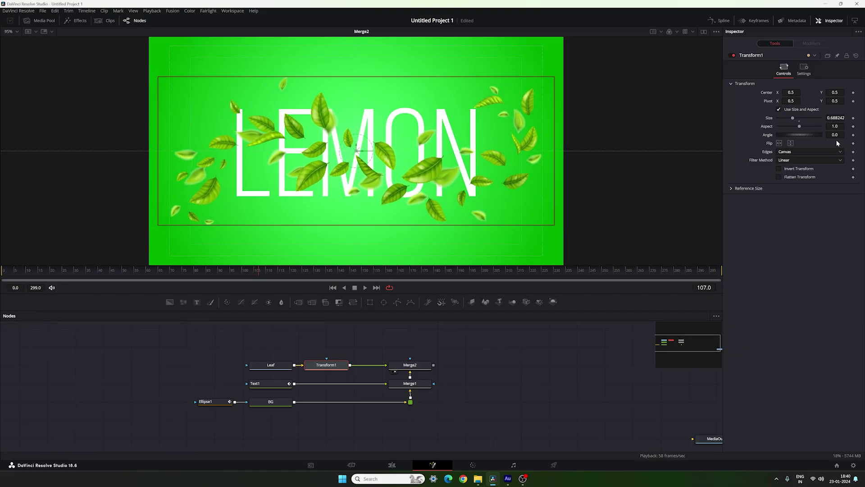
left_click(835, 118)
type("0.7")
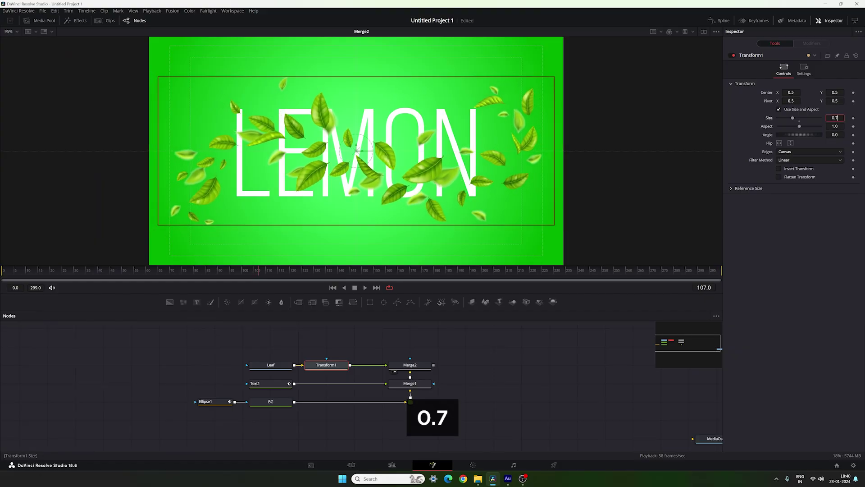
key("Tab")
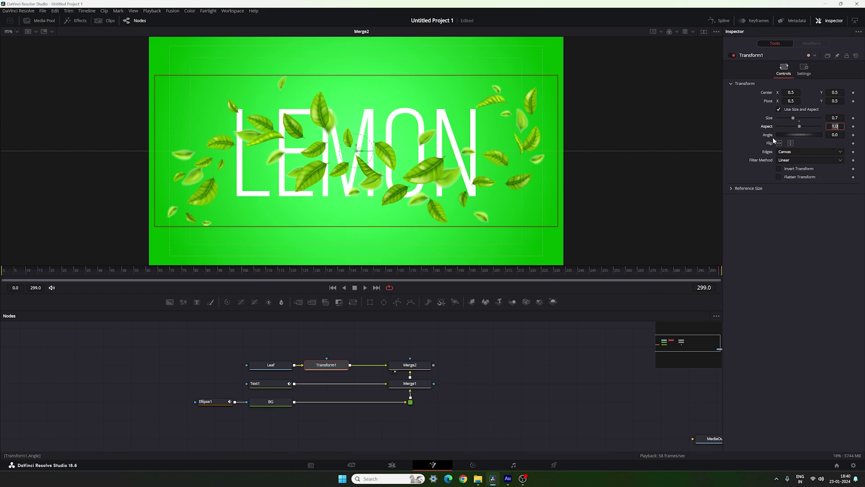
At frame 299, set Transform1's angle to -3 and animate the angle with a keyframe there.
left_click(834, 135)
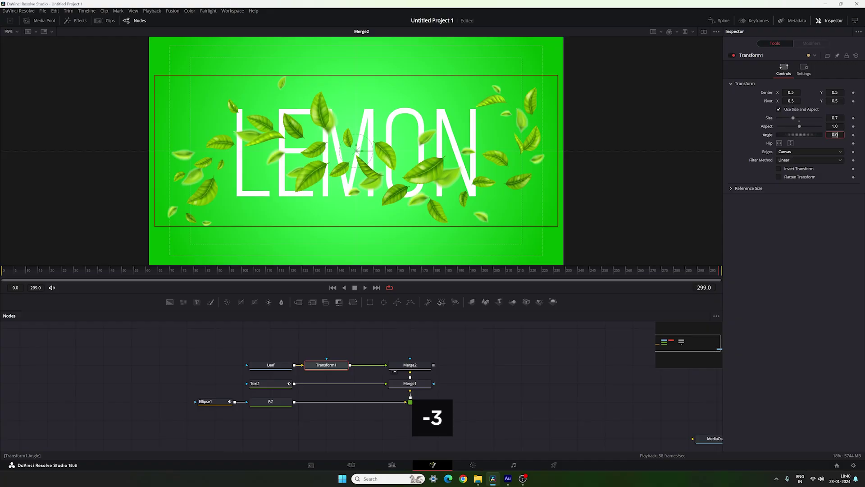
type("-3")
key("Tab")
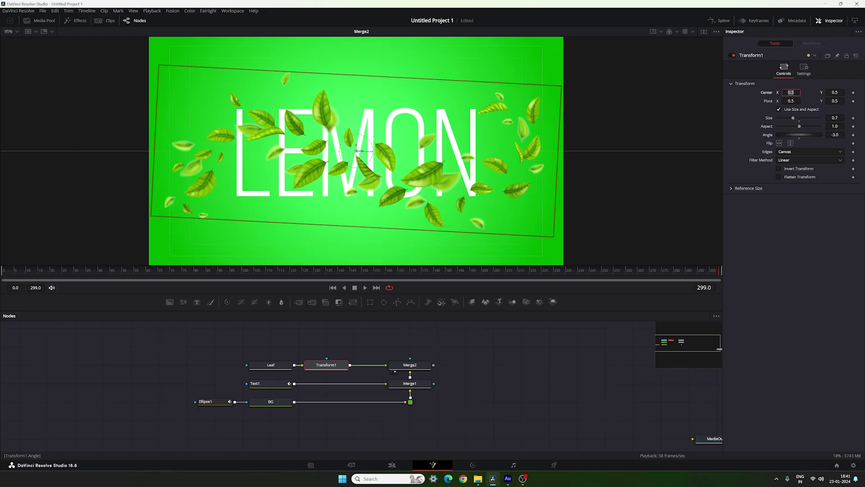
right_click(764, 138)
left_click(773, 142)
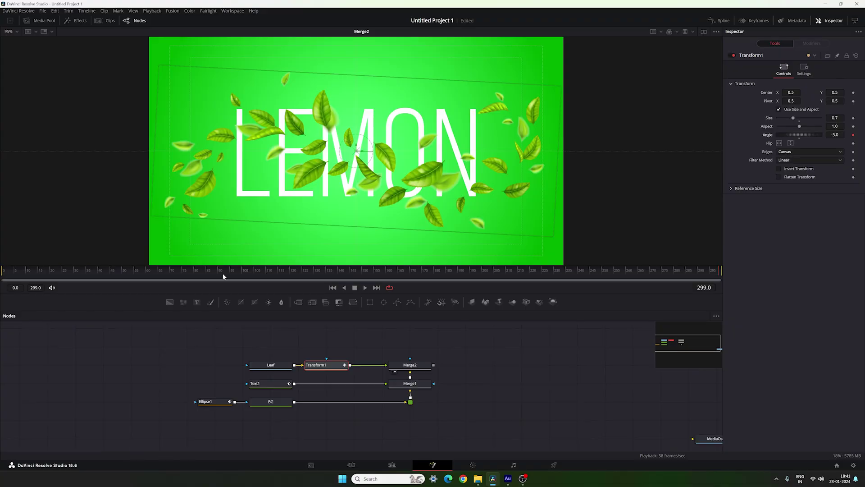
At frame 0, set Transform1's angle to 3, and scrub through the timeline to check the leaf rotation.
left_click(20, 270)
left_click(6, 280)
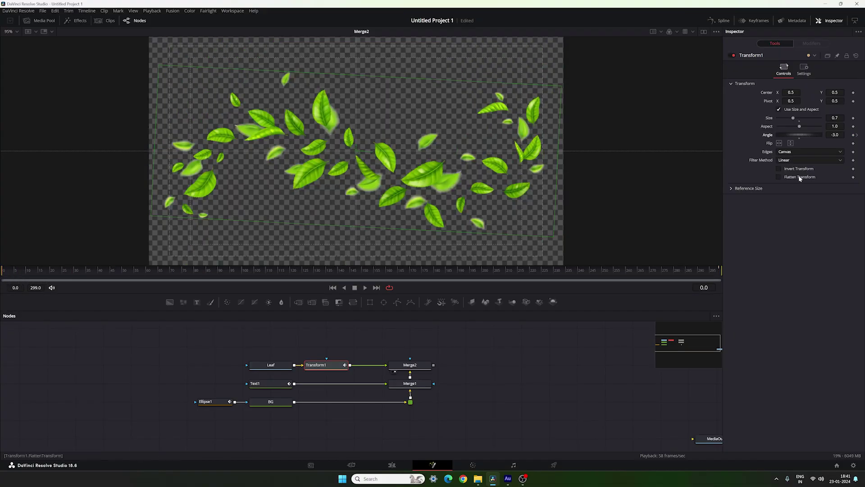
left_click(835, 134)
type("3")
left_click(791, 93)
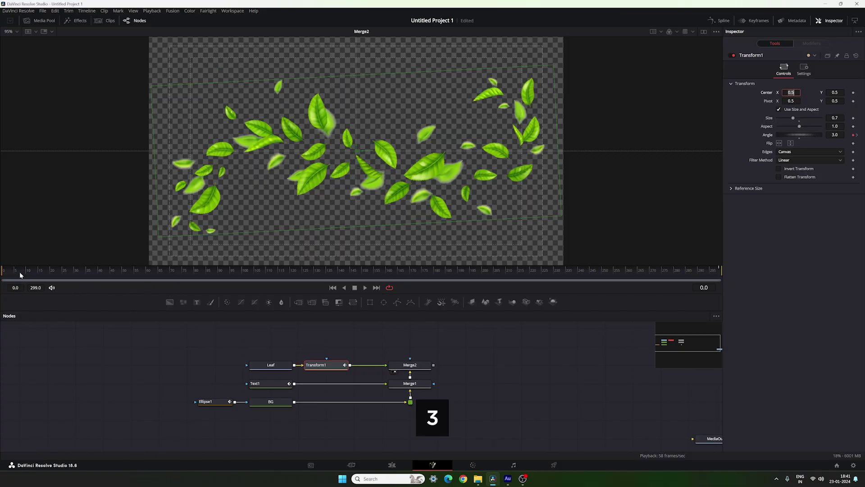
left_click_drag(20, 271, 501, 283)
left_click(397, 340)
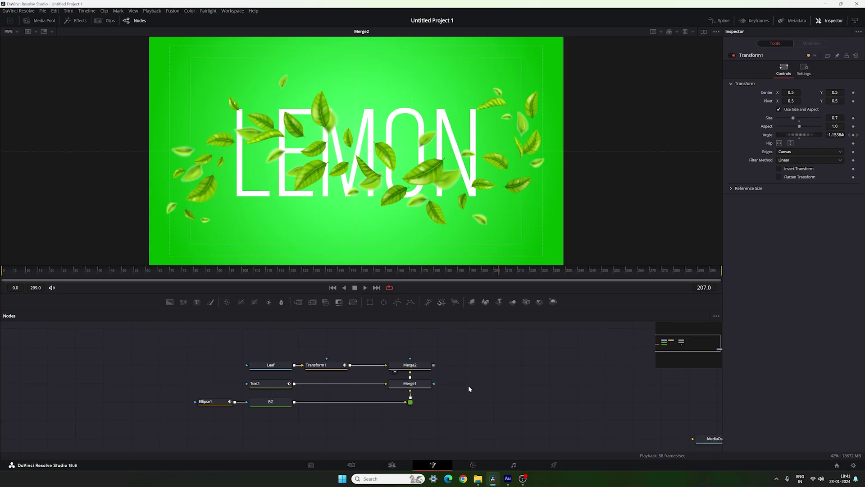
Import the Lemon image from the Asset folder into the node graph, just above Leaf.
left_click(478, 478)
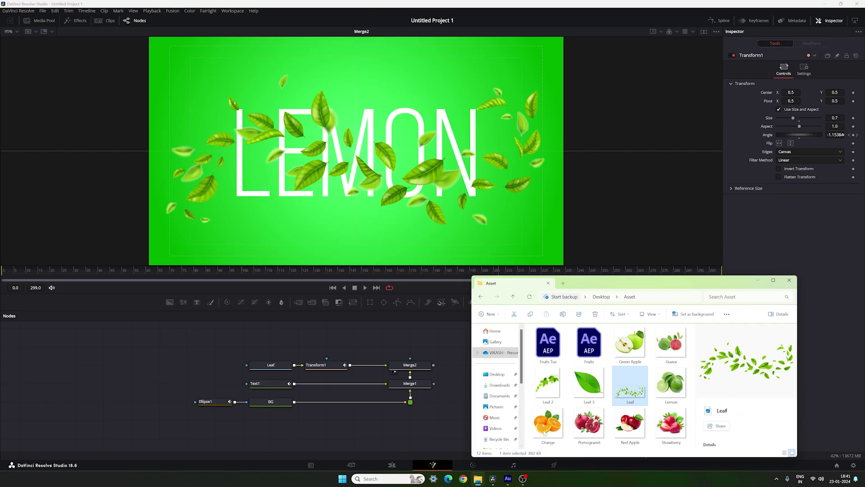
left_click(660, 392)
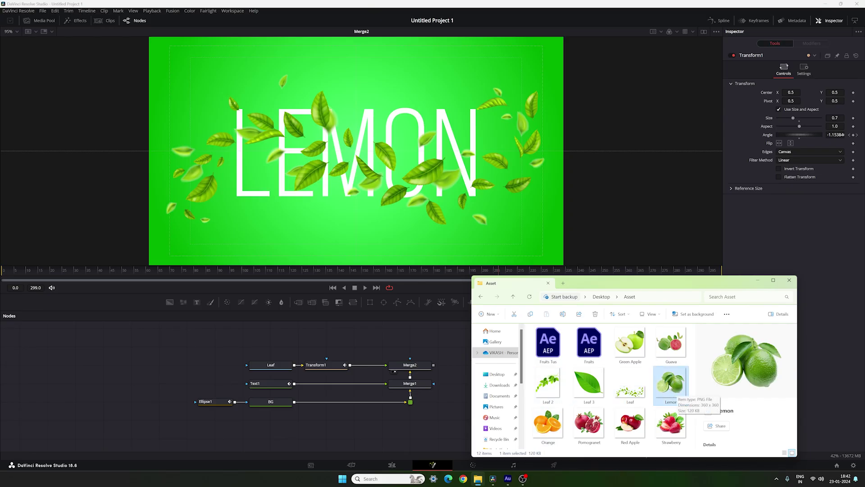
left_click_drag(670, 387, 269, 350)
left_click(758, 281)
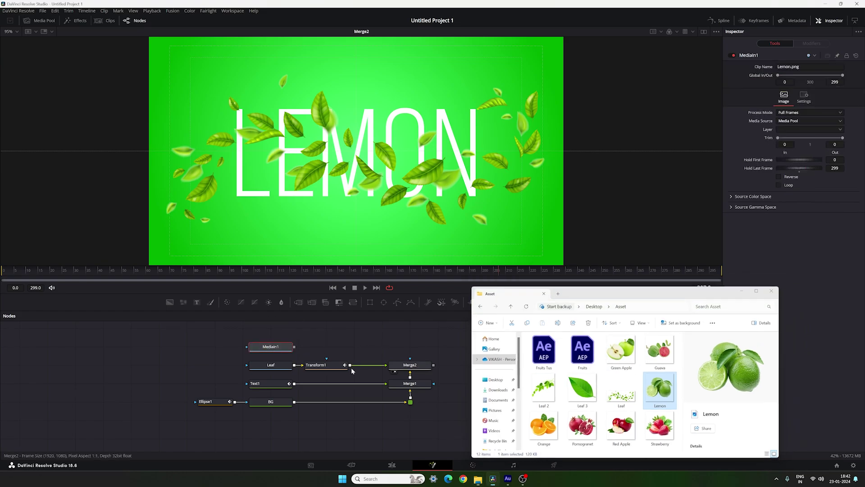
Rename the Lemon image's media node as Fruits.
right_click(279, 349)
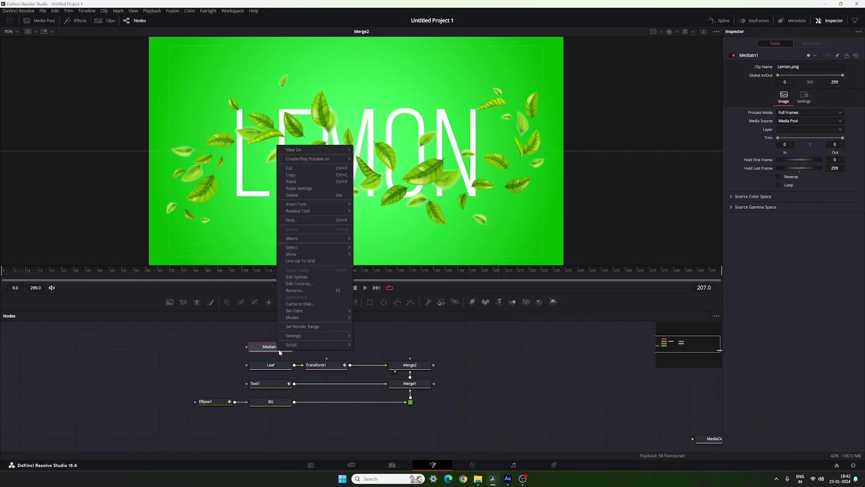
left_click(296, 291)
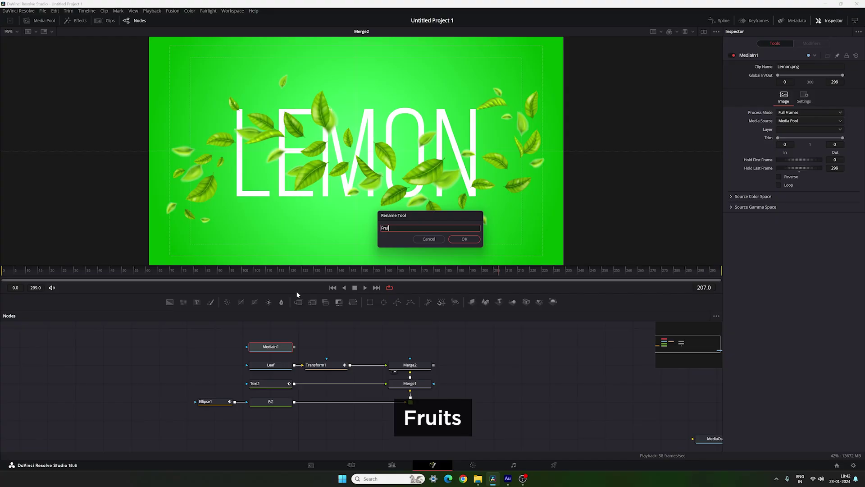
type("Fruits")
left_click(463, 240)
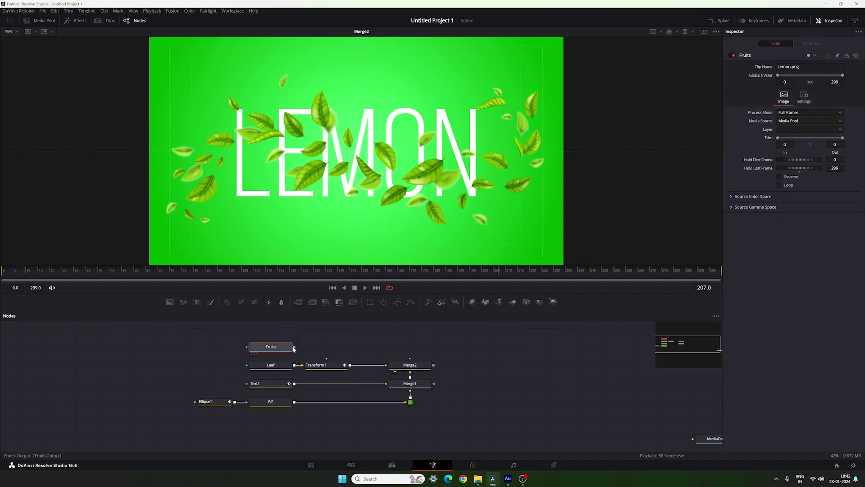
Merge Fruits over Merge2's result, and insert a Transform node between Fruits and the new merge.
left_click_drag(294, 349, 431, 220)
left_click(270, 347)
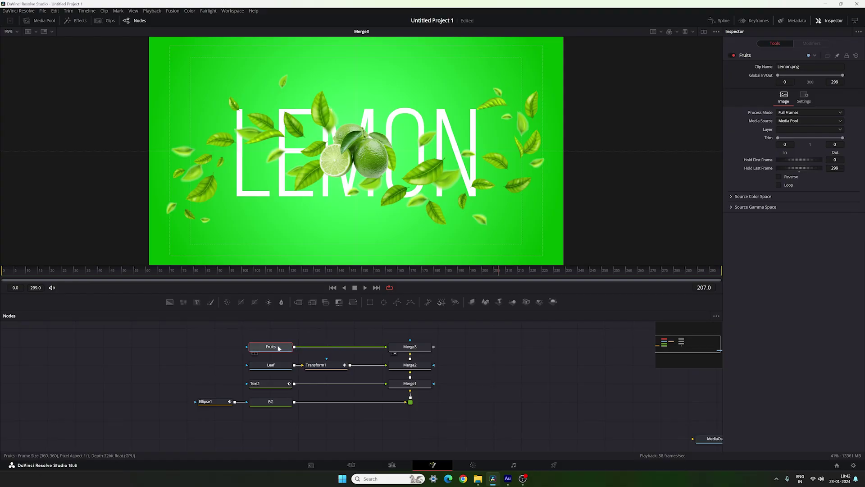
left_click_drag(279, 352, 223, 352)
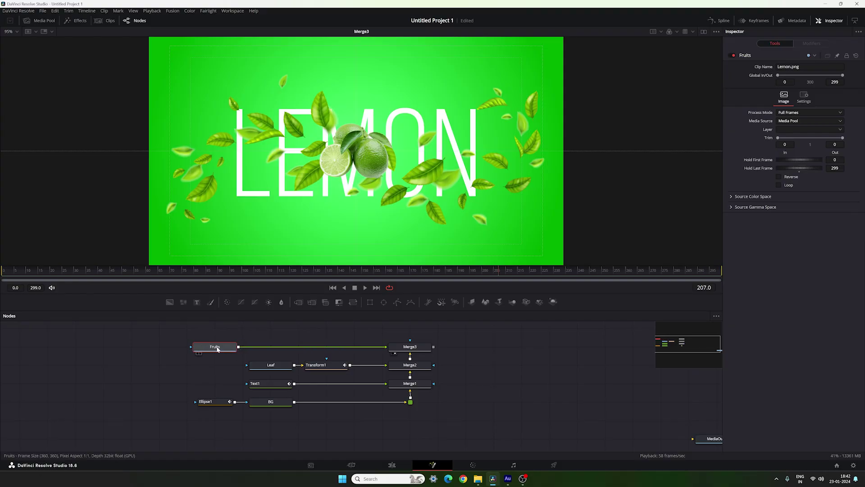
left_click(351, 305)
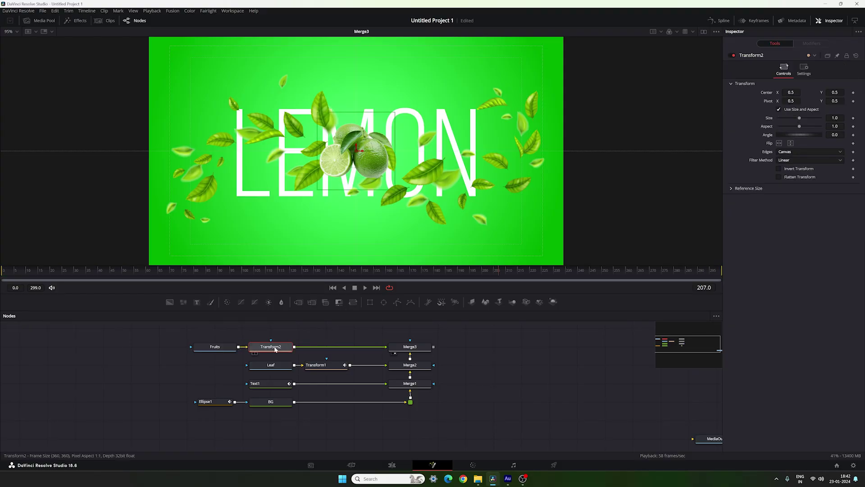
Enlarge the lemons with Transform2, setting its size to 2.1.
left_click_drag(396, 168, 440, 186)
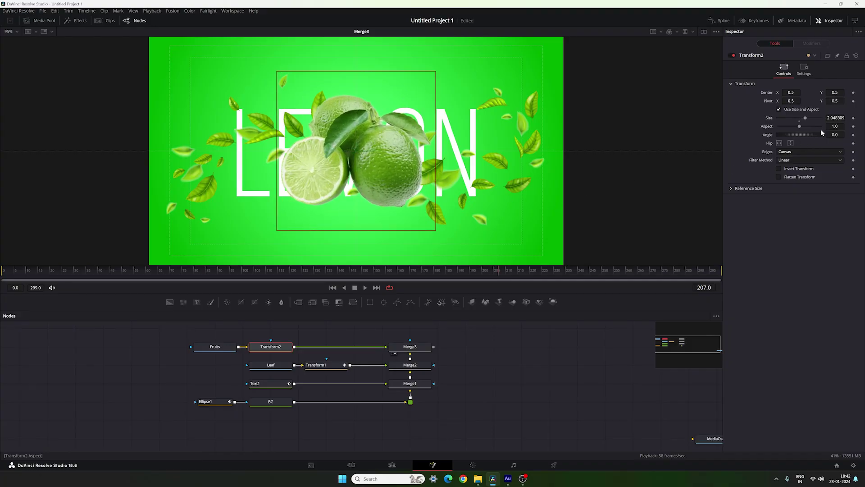
left_click(835, 117)
type("2.1")
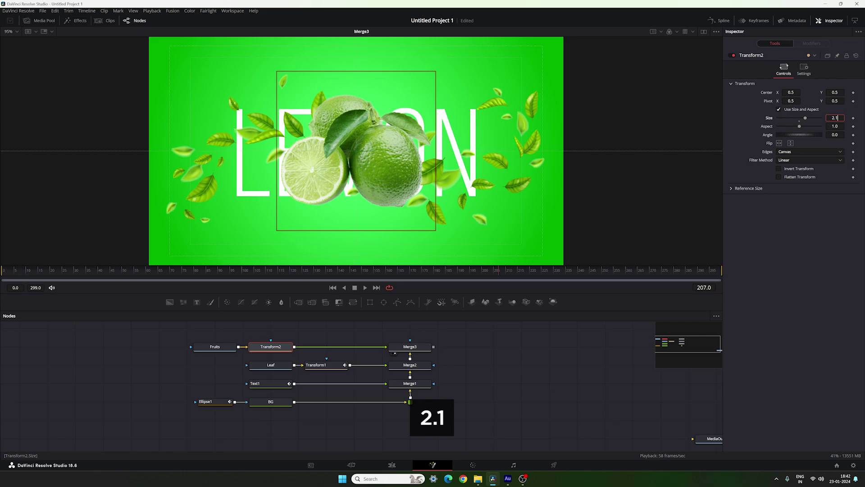
key("Tab")
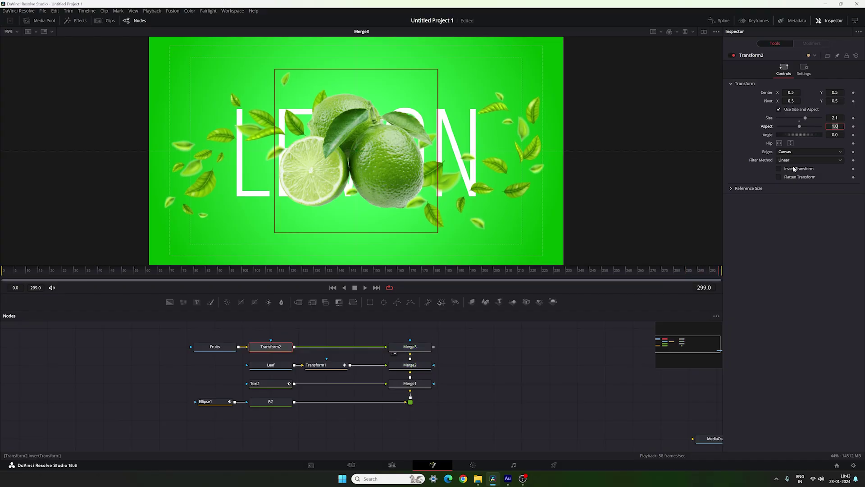
At frame 299, set Transform2's angle to -10 and animate the angle with a keyframe there.
key("Tab")
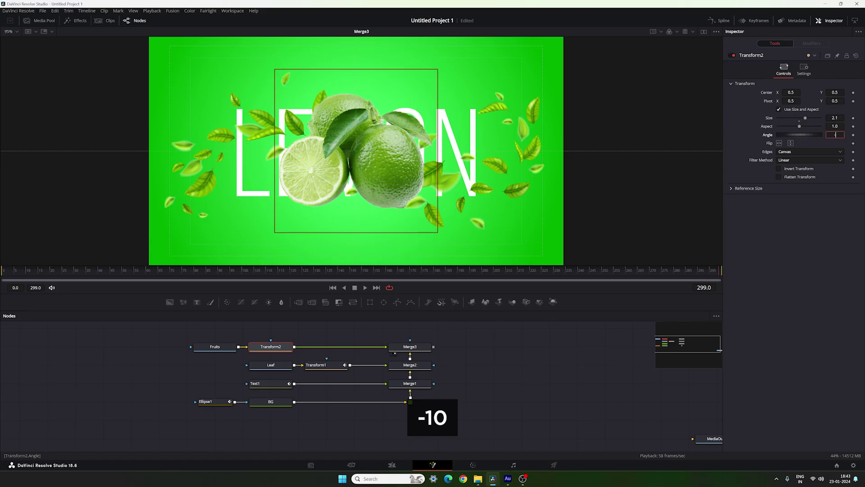
type("-10")
key("Return")
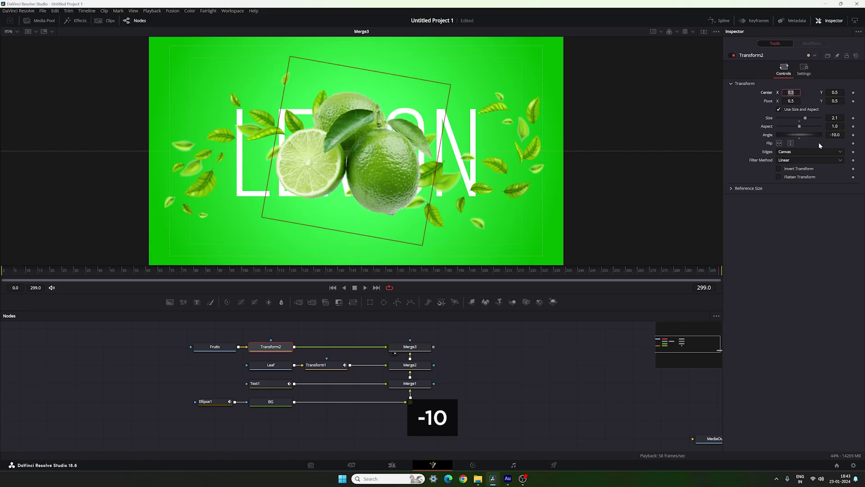
right_click(771, 137)
left_click(786, 140)
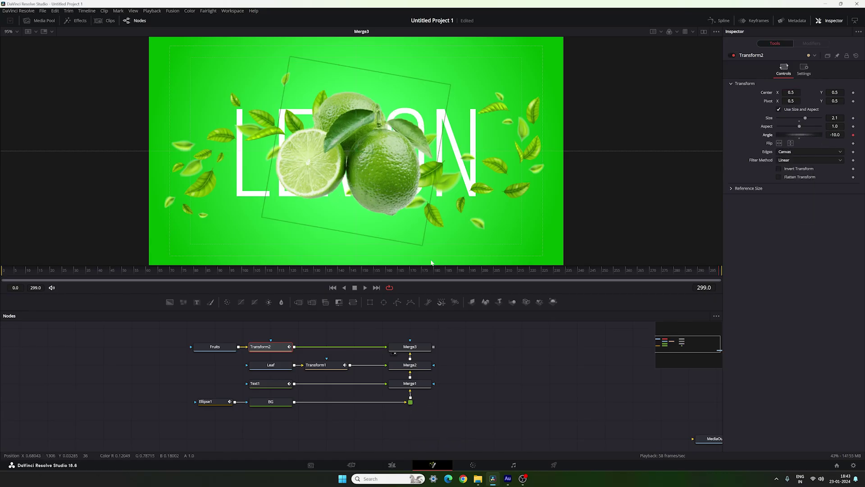
At frame 0, set Transform2's angle to 10, and scrub through the timeline to check the lemon rotation.
left_click(136, 279)
left_click_drag(137, 284, 1, 282)
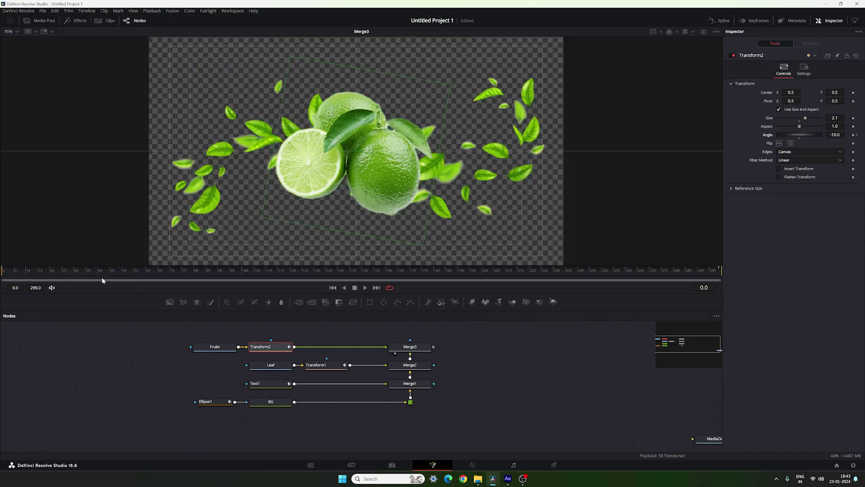
left_click(834, 135)
type("10")
key("Return")
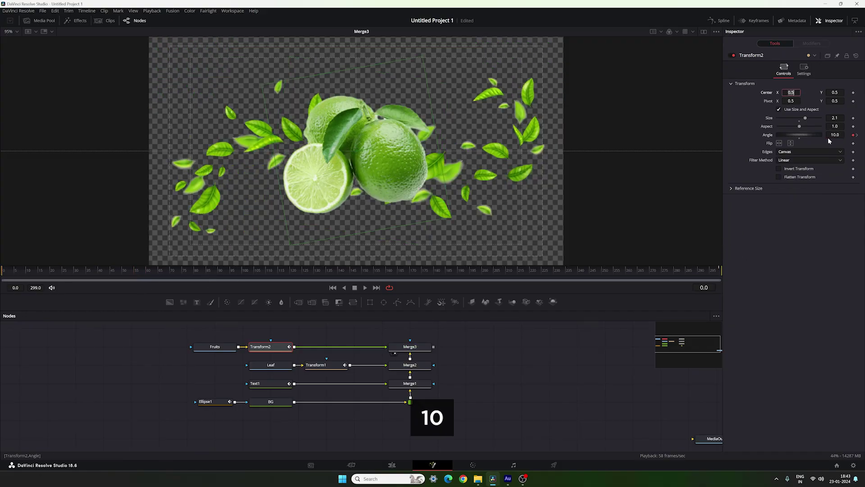
left_click(208, 271)
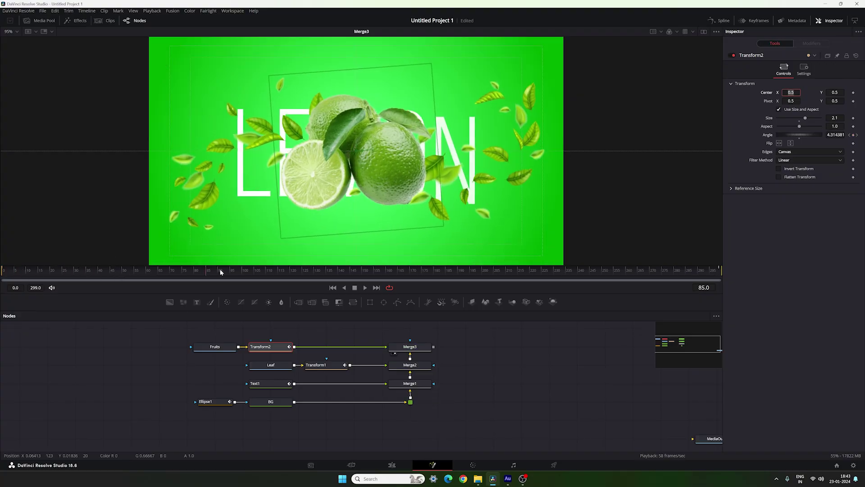
left_click_drag(220, 272, 500, 280)
left_click(373, 177)
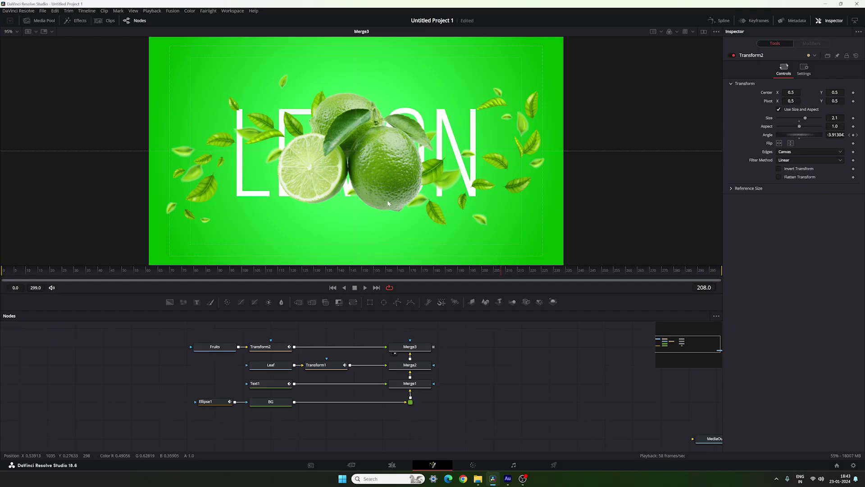
Make room between Fruits and Transform2 in the node graph, and insert a Drop Shadow node after Fruits.
left_click_drag(265, 346, 322, 347)
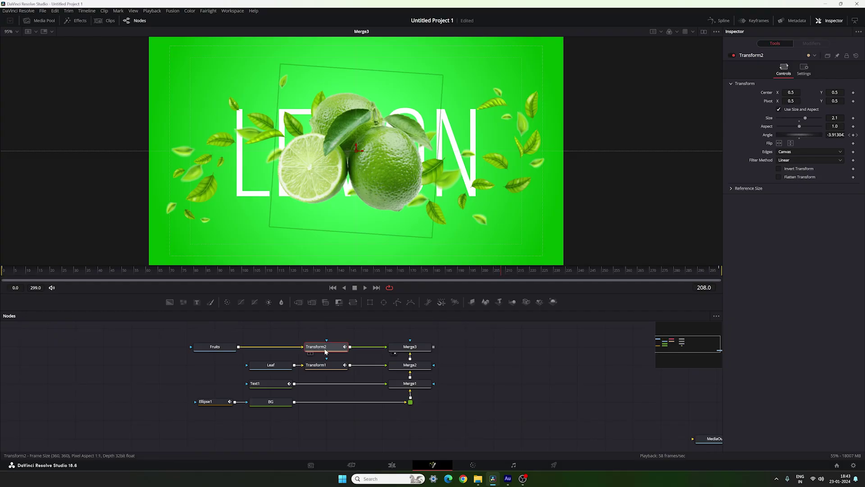
left_click(217, 349)
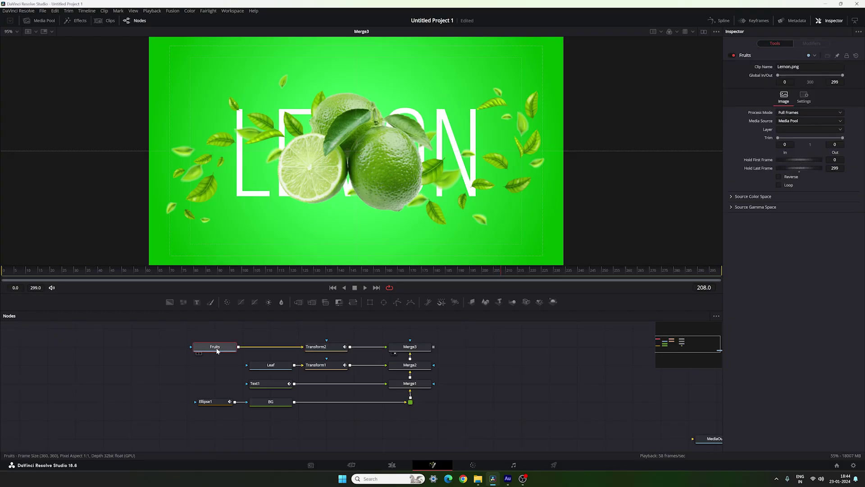
key("ctrl+space")
type("Drop Shadow")
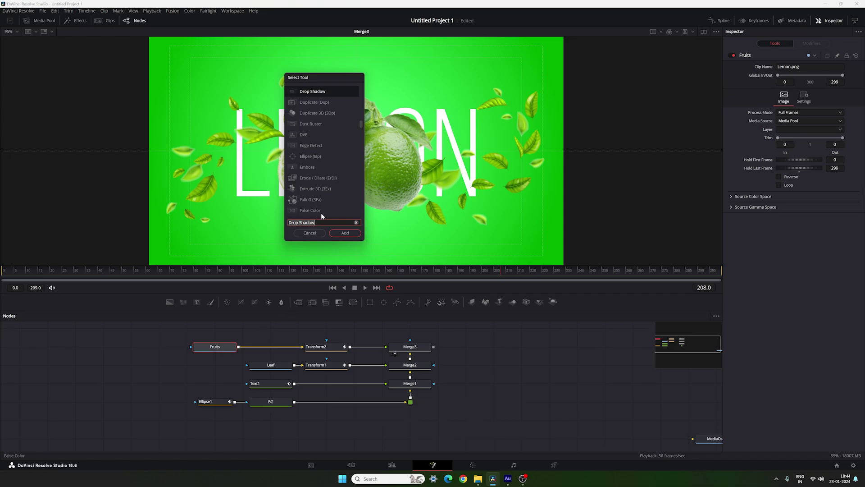
left_click(343, 233)
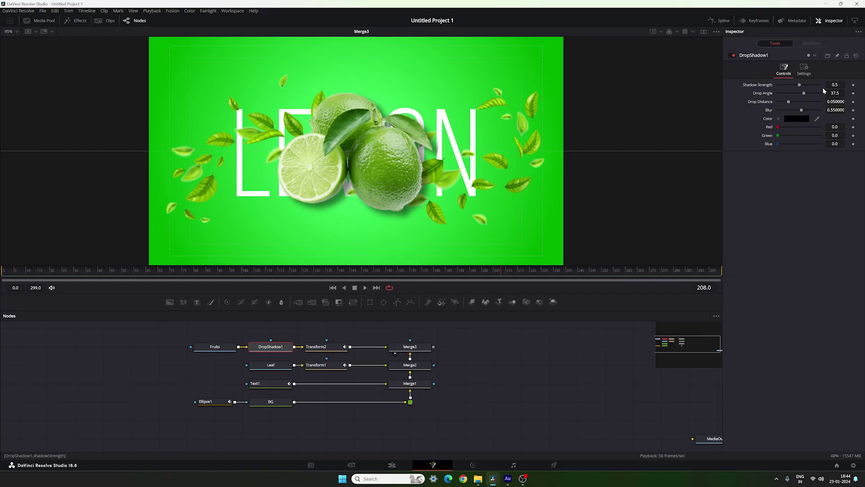
Set DropShadow1's shadow strength to 0.2, and scrub the timeline to check the lemon's shadow.
left_click(836, 85)
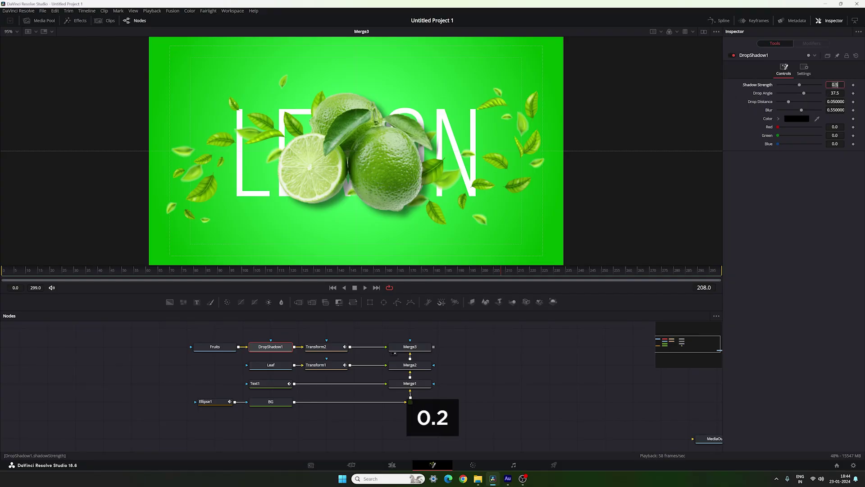
type("0.2")
key("Tab")
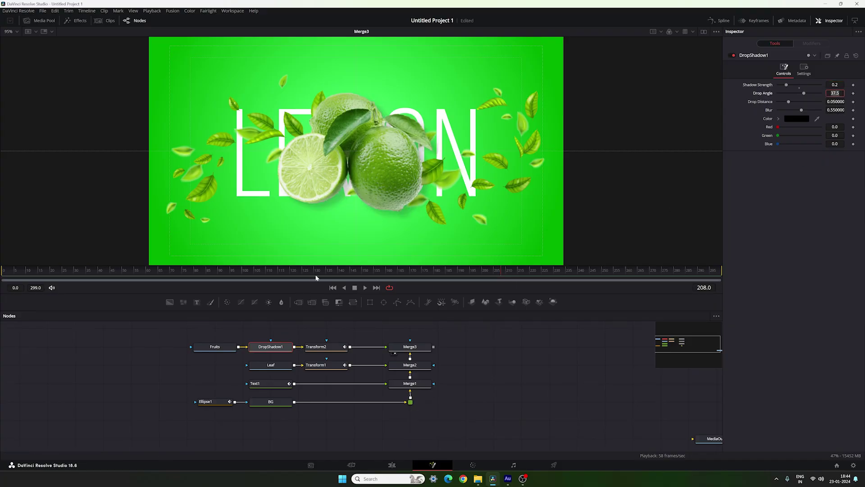
left_click_drag(316, 274, 412, 274)
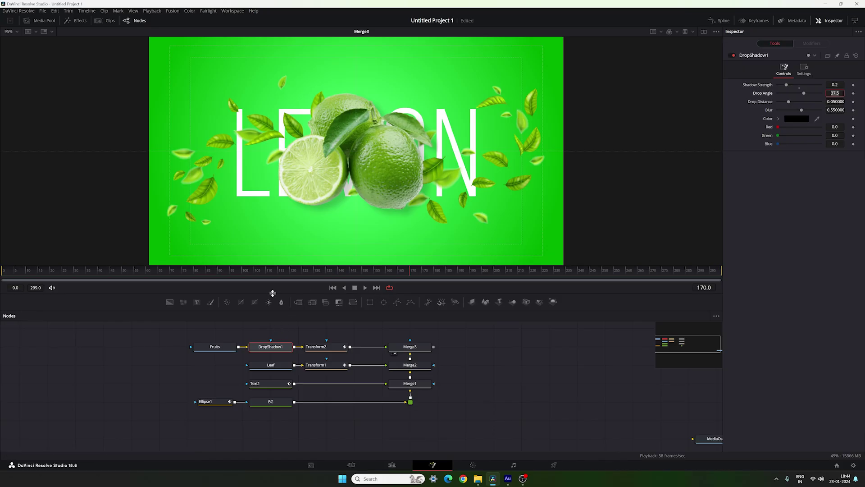
Recolor BG's radial gradient, sampling dark green from the whole lime for the end stop and pale green from the cut slice for the start stop.
left_click(278, 403)
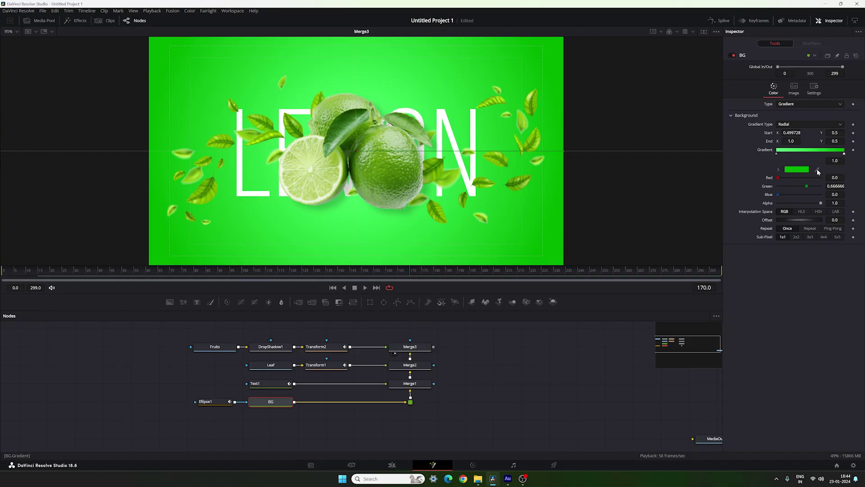
left_click_drag(818, 171, 414, 170)
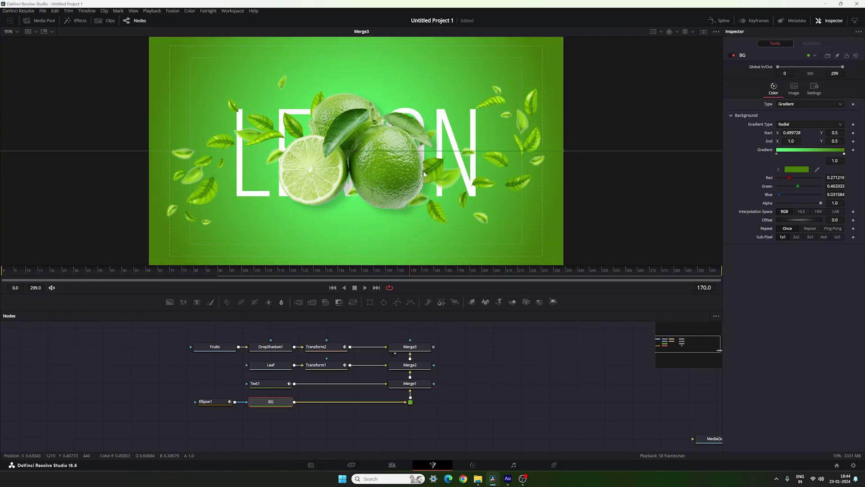
left_click(776, 155)
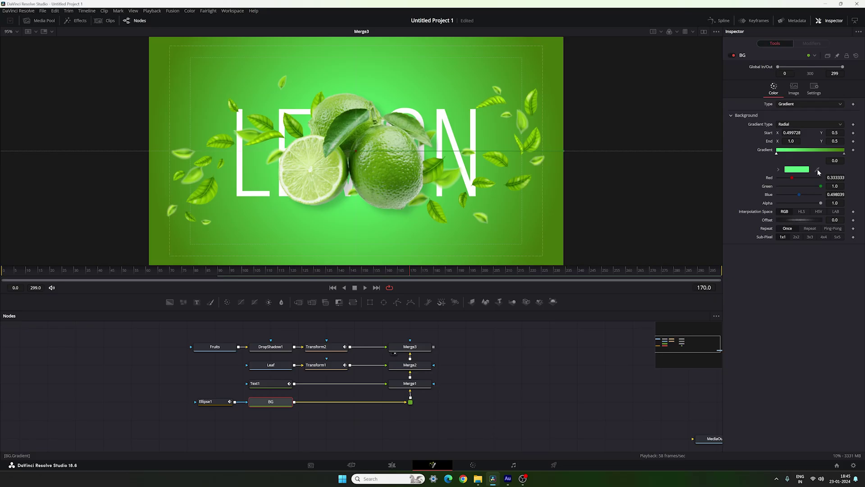
left_click_drag(817, 172, 323, 171)
left_click(498, 372)
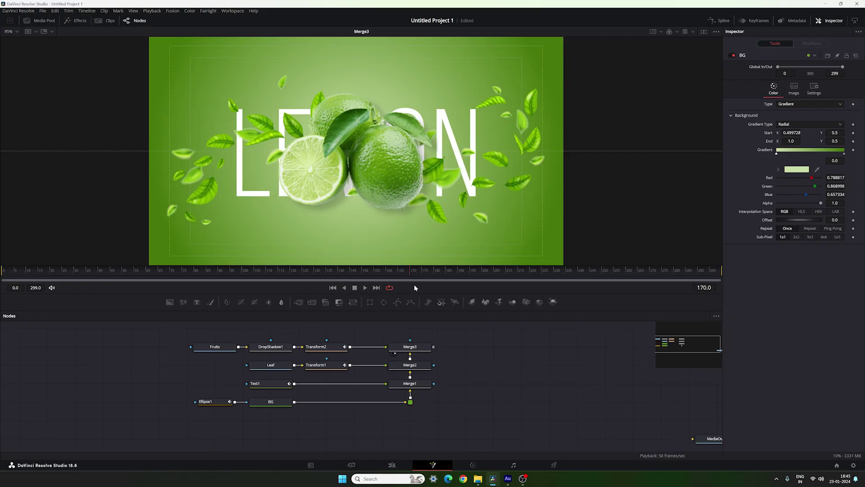
left_click_drag(399, 271, 554, 282)
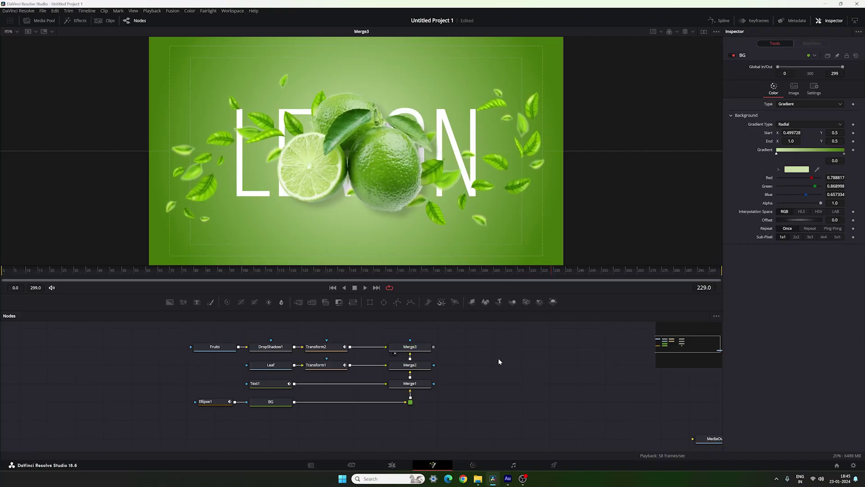
Move the three Merge nodes and the pipe router together farther from the Transform nodes to open a gap, and scrub the timeline.
left_click_drag(452, 331, 393, 411)
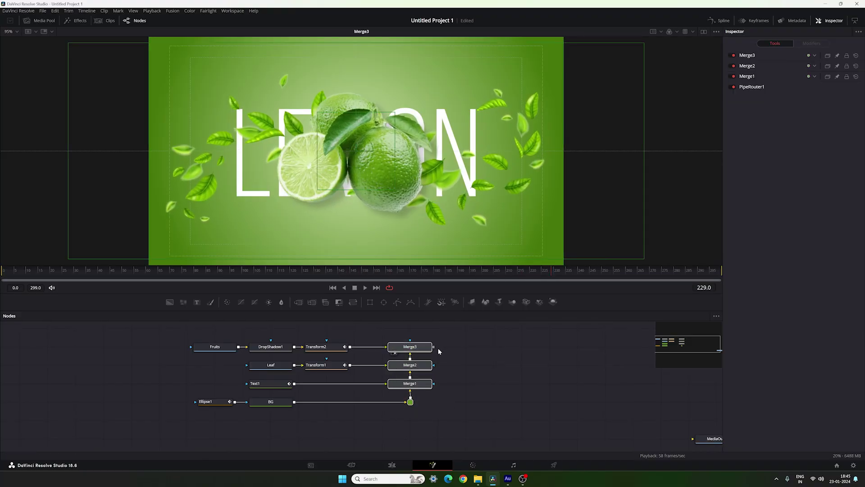
left_click_drag(420, 352, 480, 351)
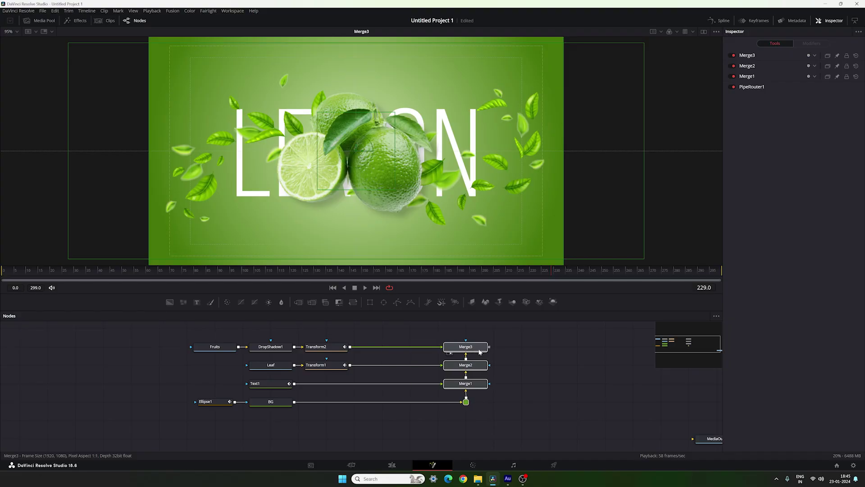
left_click(523, 353)
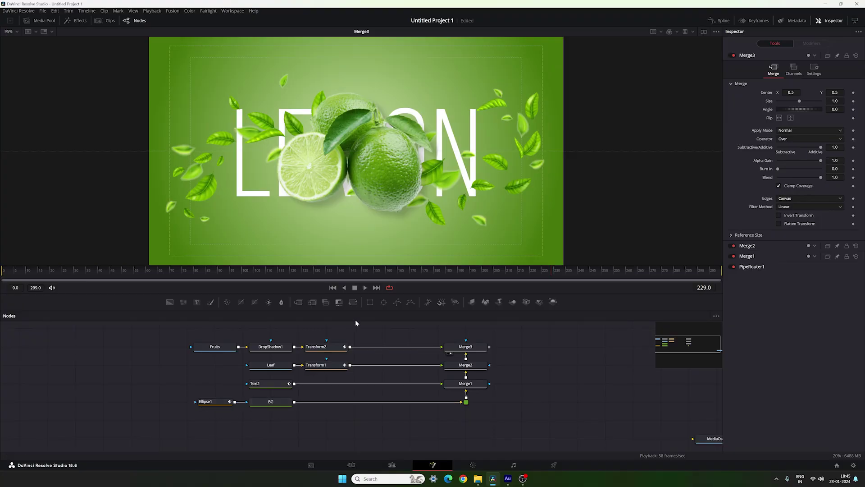
left_click_drag(304, 277, 257, 281)
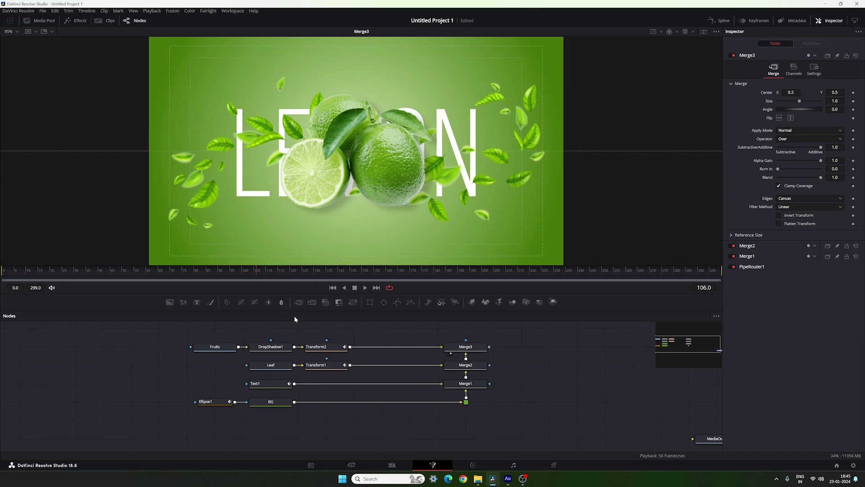
Insert a Transform node between Text1 and Merge1, line it up beside the merge, and rename it T1.
left_click(269, 383)
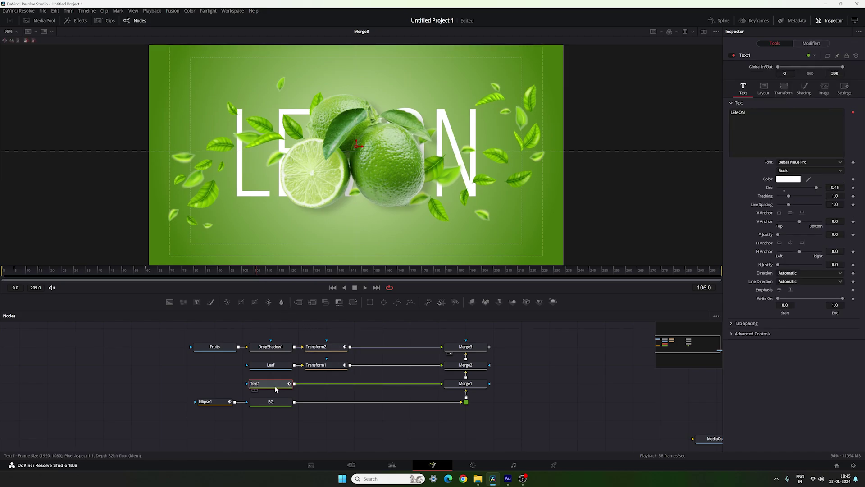
left_click(353, 305)
left_click_drag(328, 389, 395, 390)
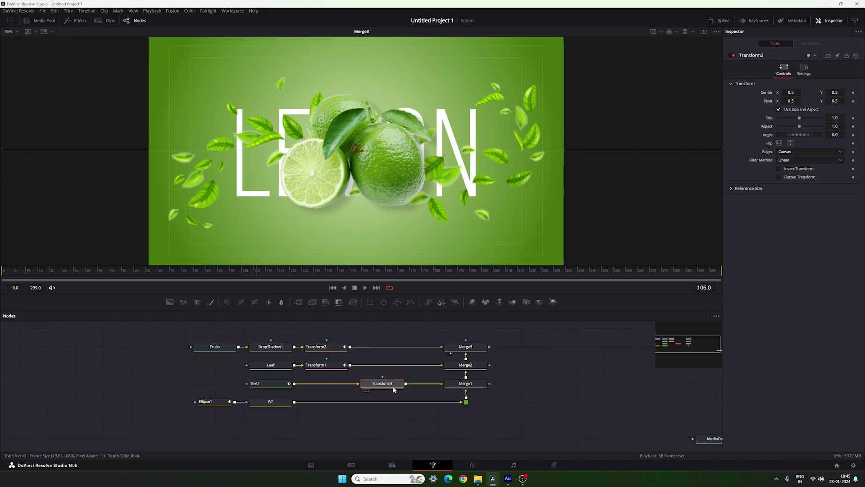
key("F2")
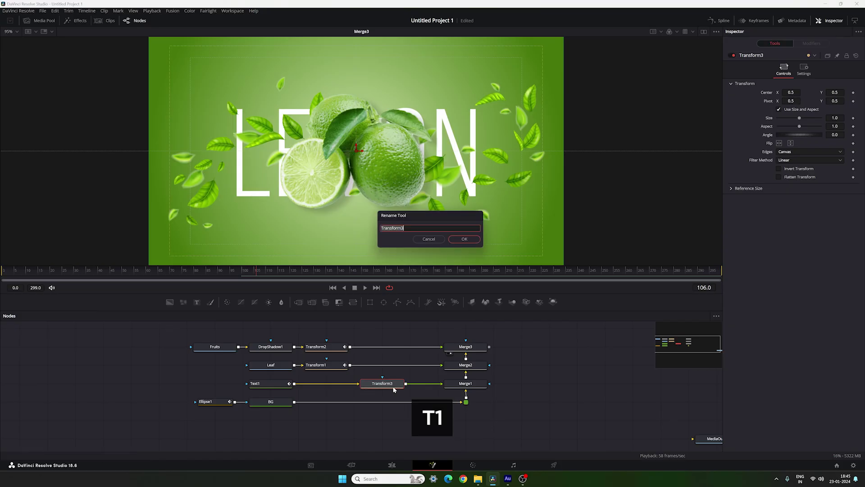
type("T1")
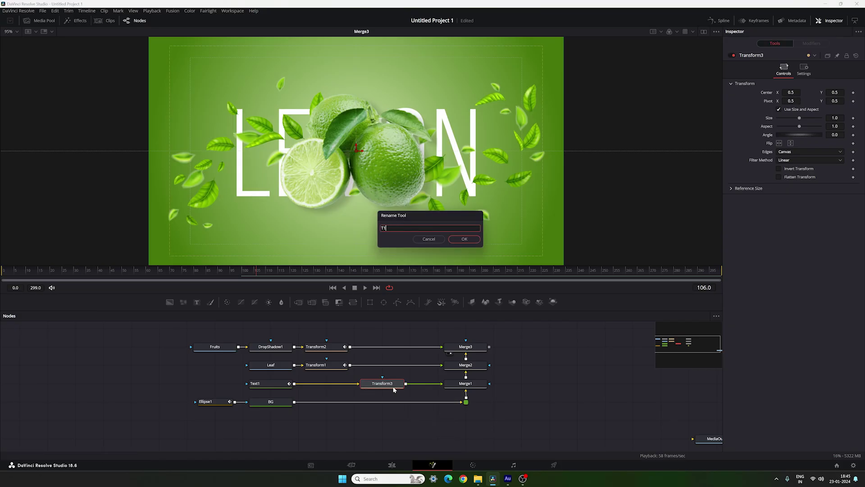
key("Return")
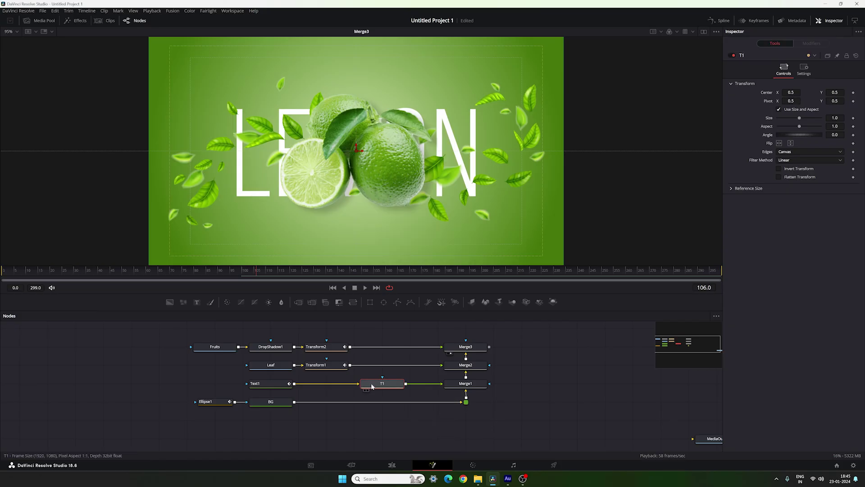
At frame 100, animate T1's center with a keyframe at its current position.
left_click_drag(151, 271, 242, 273)
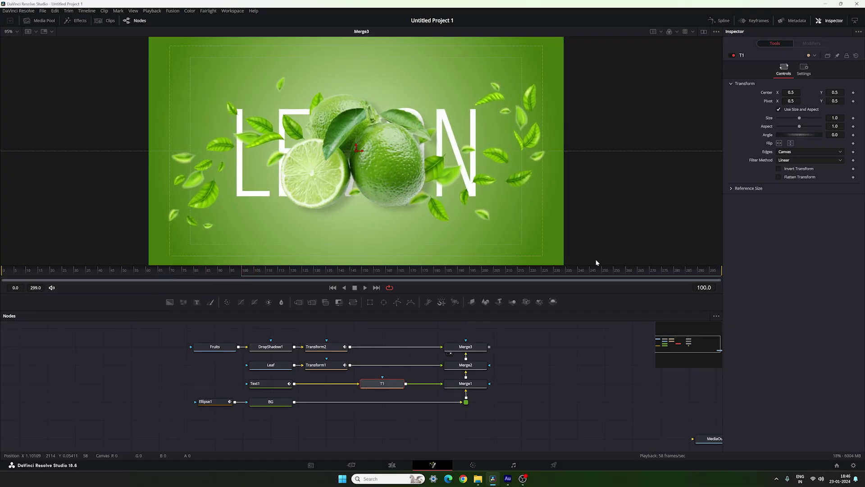
right_click(768, 95)
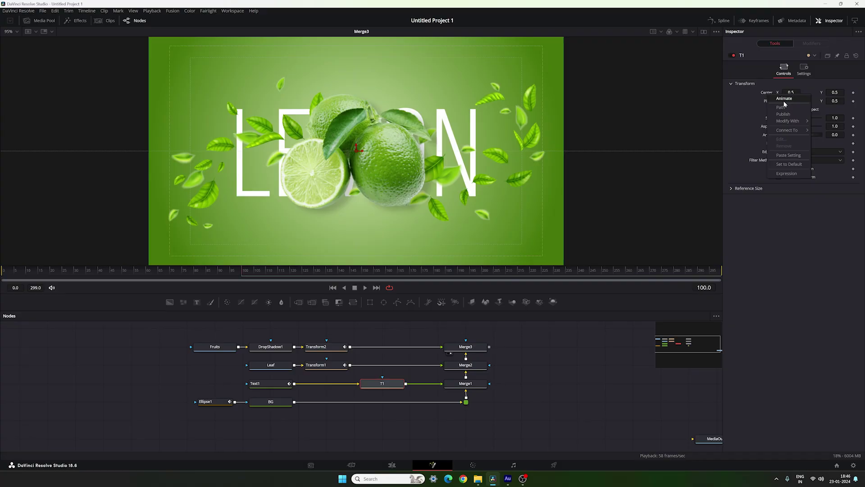
left_click(783, 99)
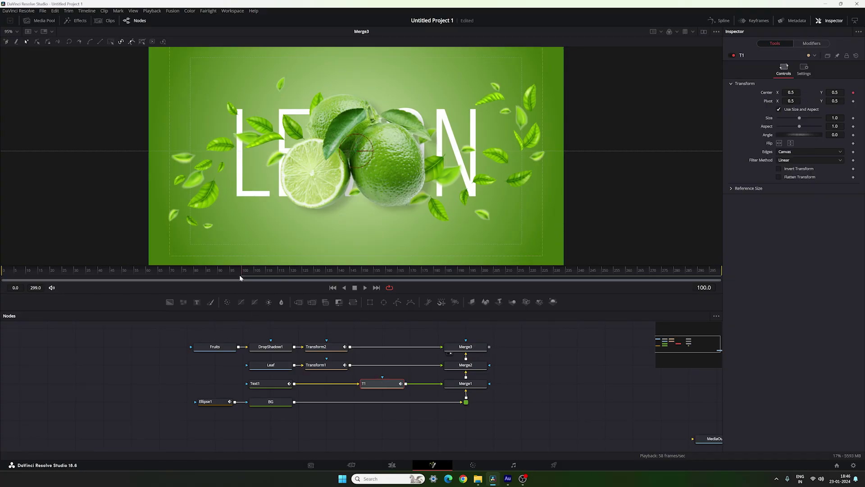
At frame 10, set T1's center Y to -0.5 so the LEMON title starts below the frame.
left_click(27, 273)
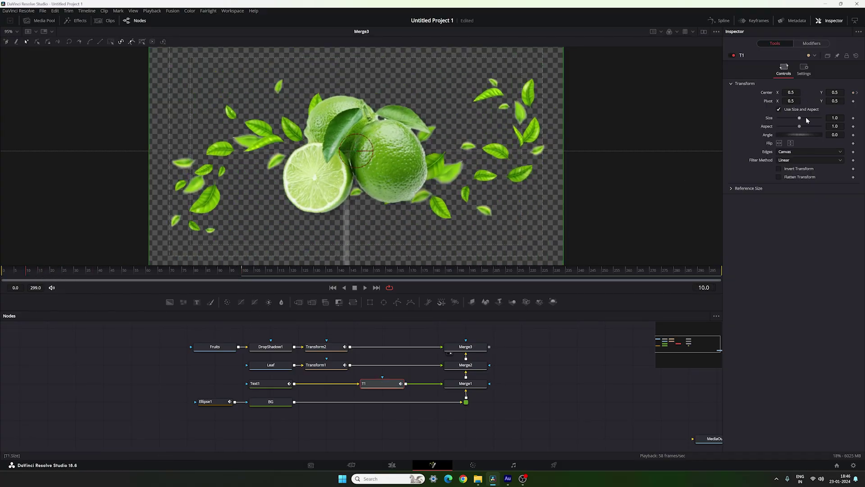
left_click_drag(834, 92, 806, 91)
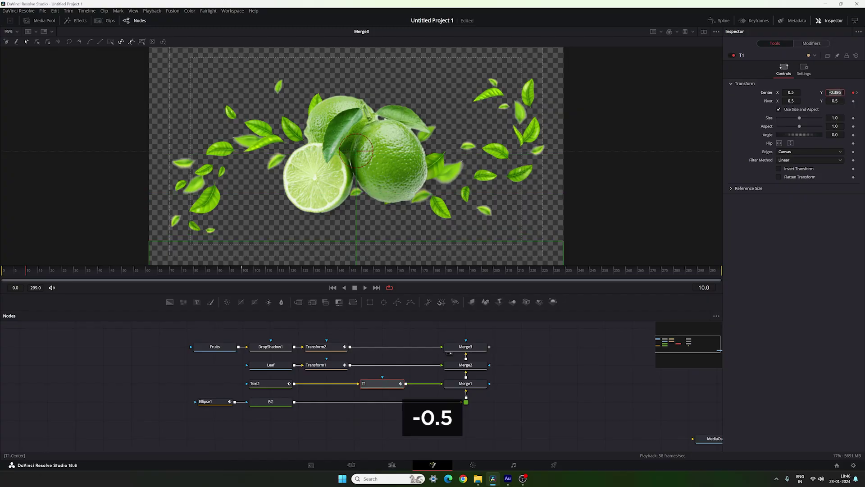
key("BackSpace")
key("Tab")
Scrub through the title's rise, and set a hold keyframe on T1's center at frame 200.
left_click_drag(108, 272, 480, 278)
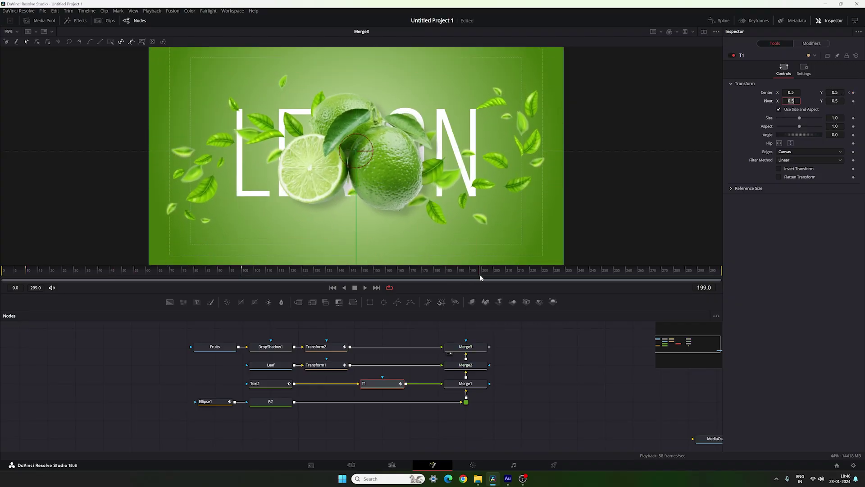
mouse_move(478, 276)
left_mouse_down()
mouse_move(444, 270)
mouse_move(482, 276)
left_mouse_up()
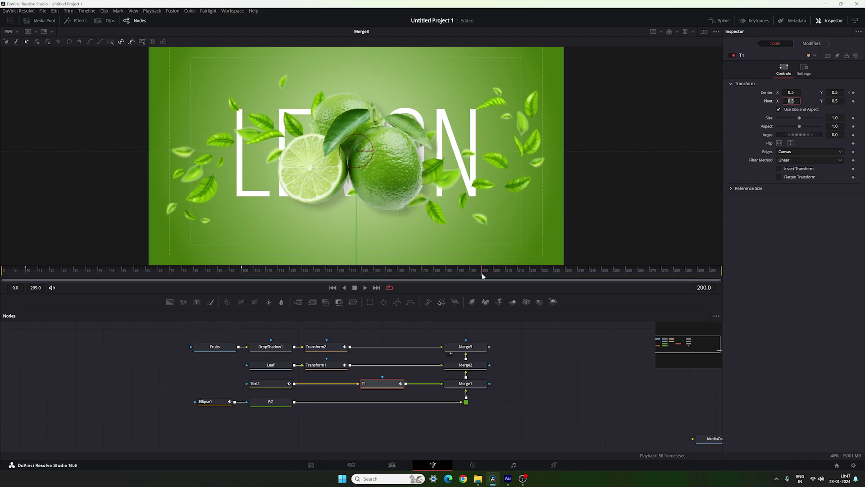
right_click(771, 94)
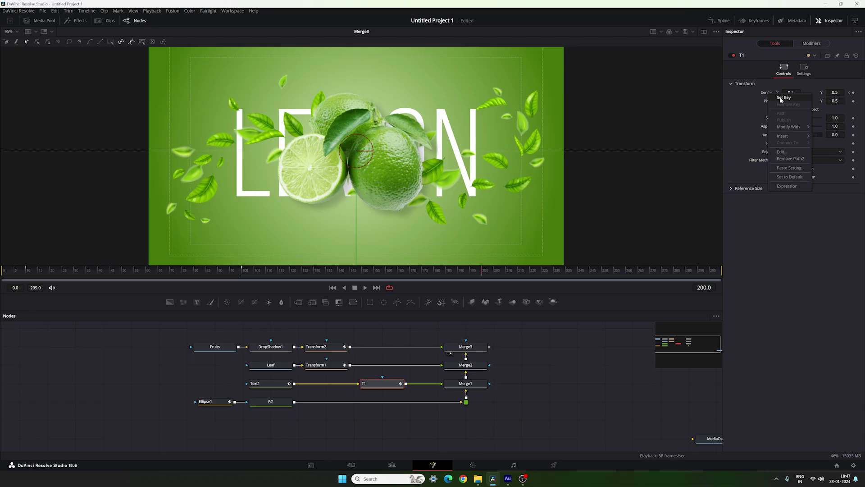
left_click(783, 97)
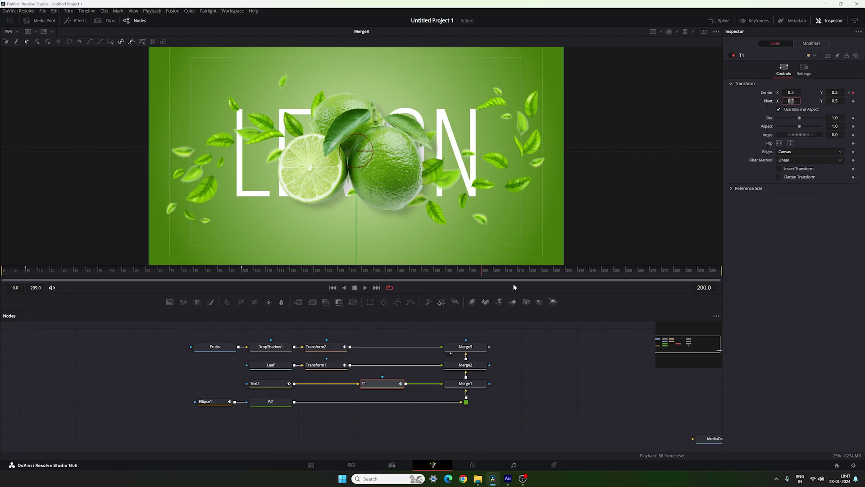
At frame 290, set T1's center Y to 1.5 to move the title out above the frame, and scrub to check the animation.
left_click_drag(492, 275, 699, 277)
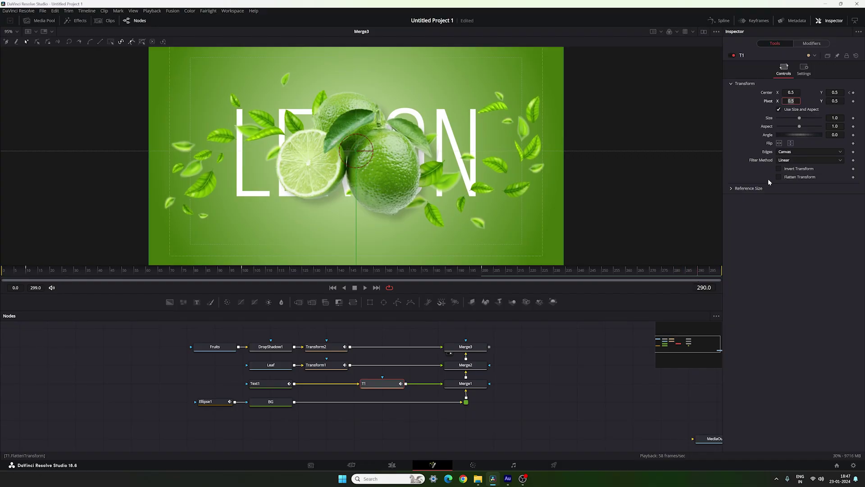
left_click_drag(356, 149, 367, 3)
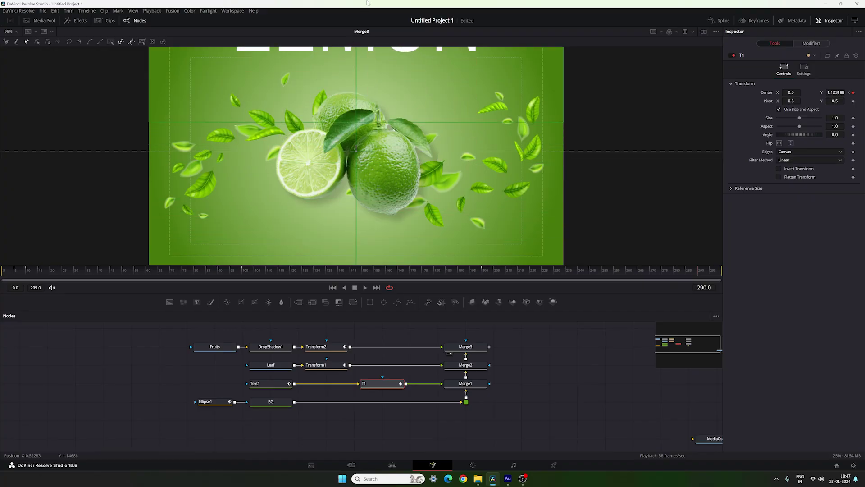
left_click(835, 92)
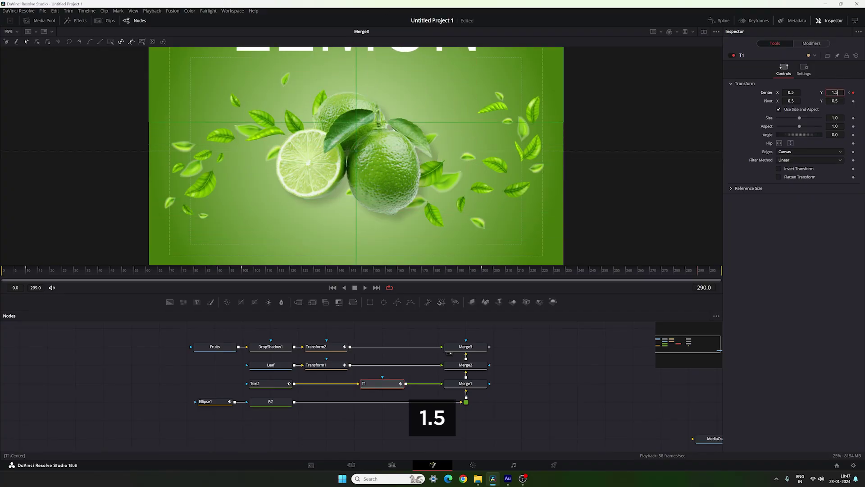
type("1.5")
key("Tab")
key("Tab")
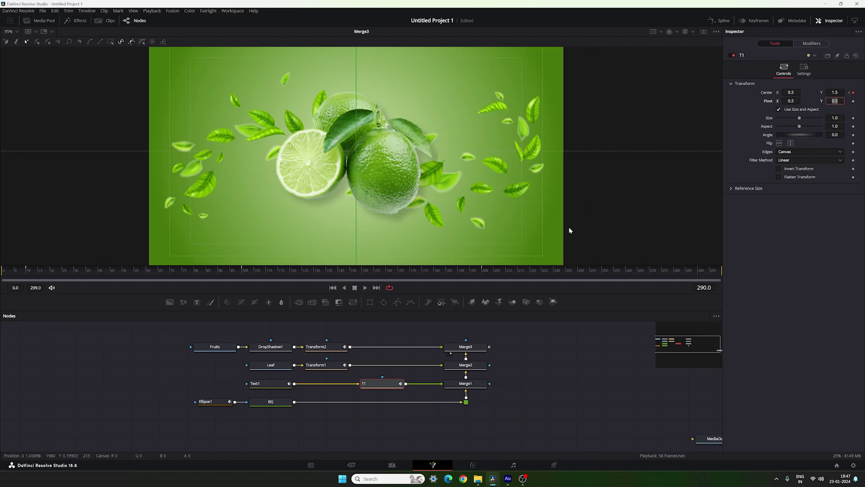
left_click_drag(21, 281, 414, 283)
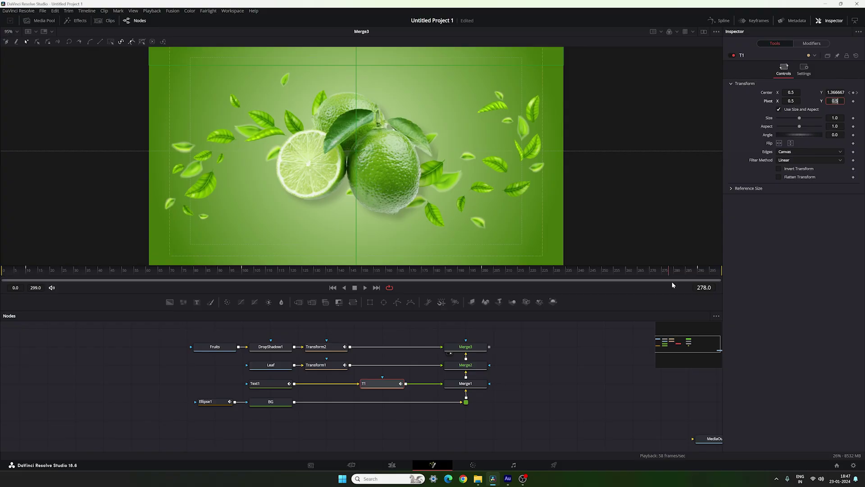
Isolate T1's Displacement curve in the Spline editor by hiding the Transform1 and Transform2 curves, and fit it to the view.
left_click_drag(579, 276, 554, 279)
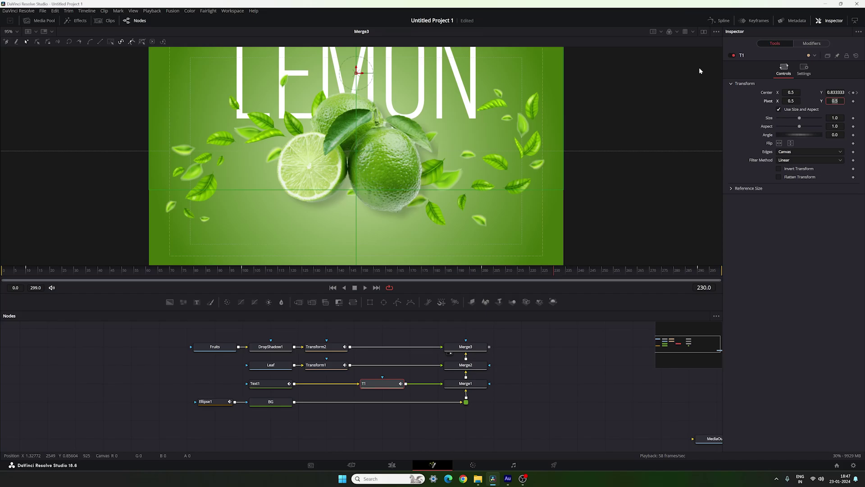
left_click(720, 21)
key("F4")
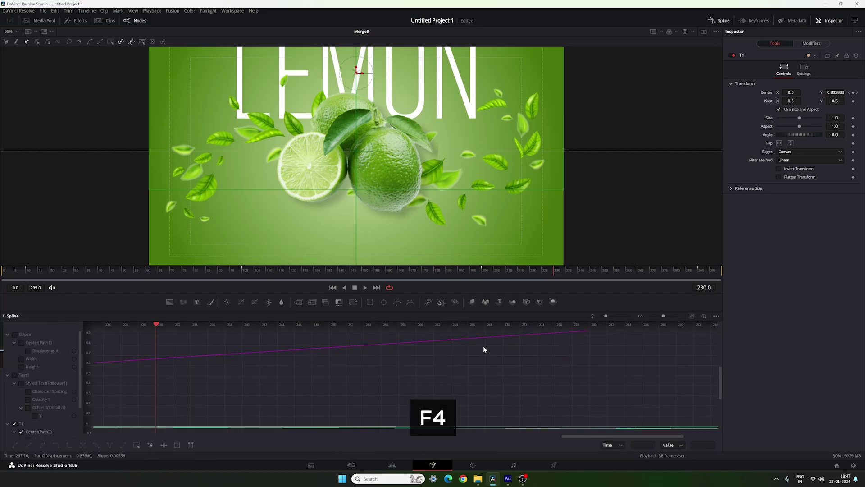
left_click(691, 315)
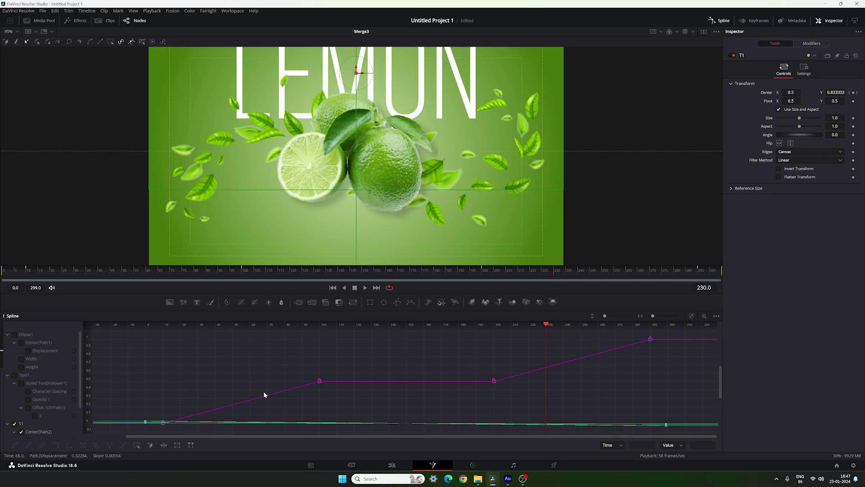
scroll(43, 427, "down", 2)
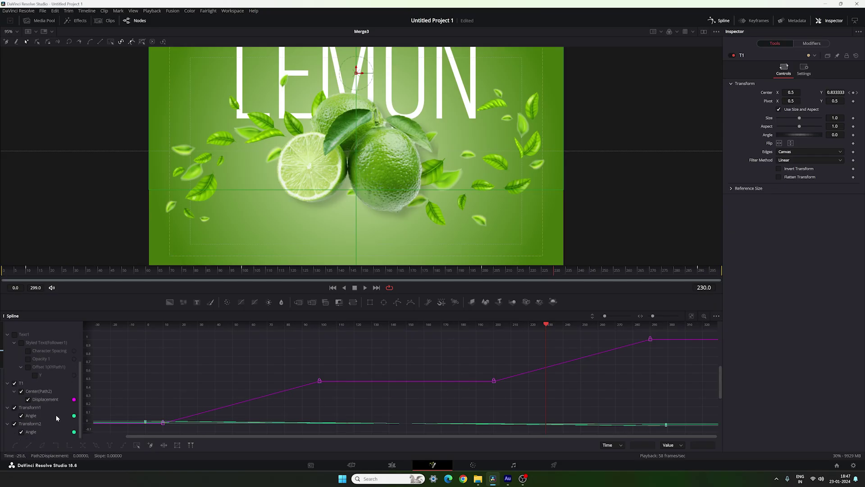
left_click(15, 408)
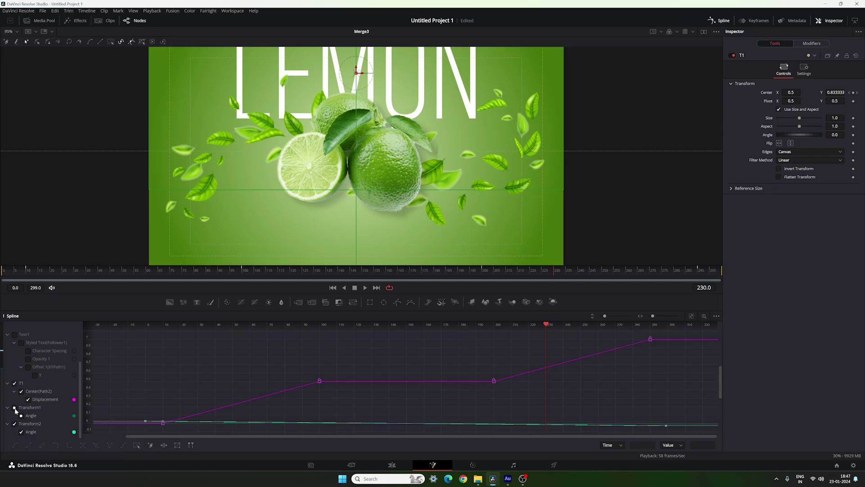
left_click(14, 424)
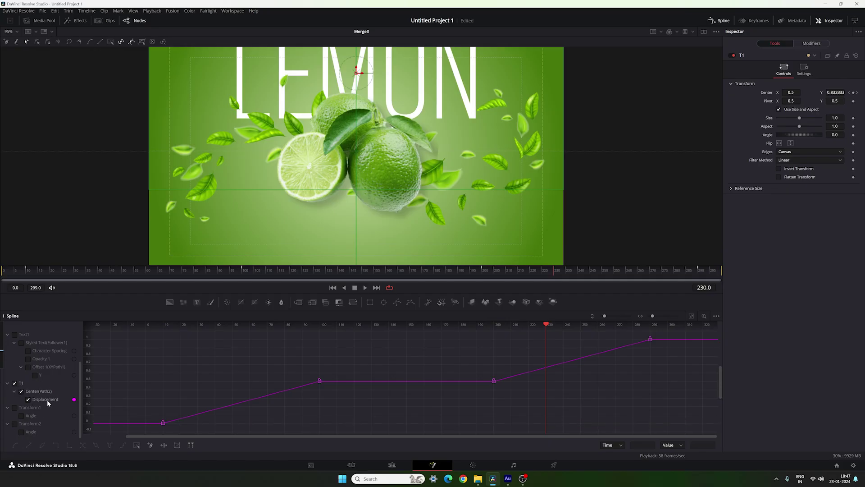
left_click(692, 316)
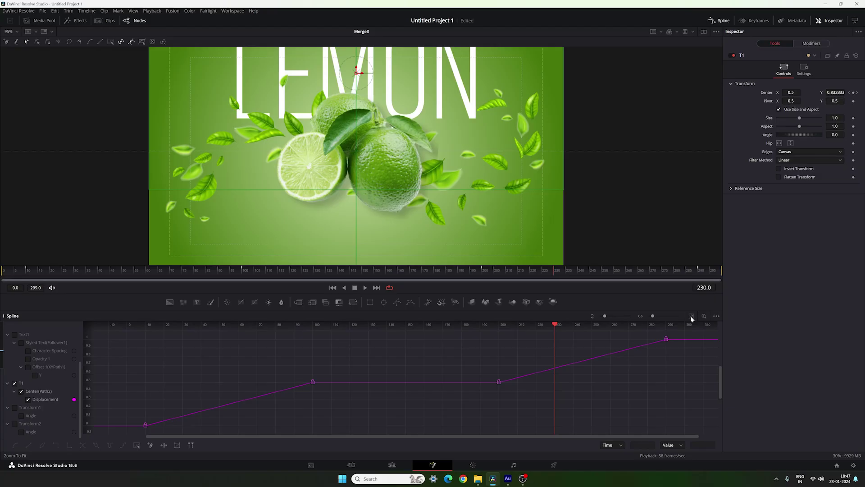
Smooth T1's keyframes at frames 200 and 290, and stretch the last keyframe's incoming handle back to about frame 200.
left_click_drag(673, 334, 494, 389)
key("s")
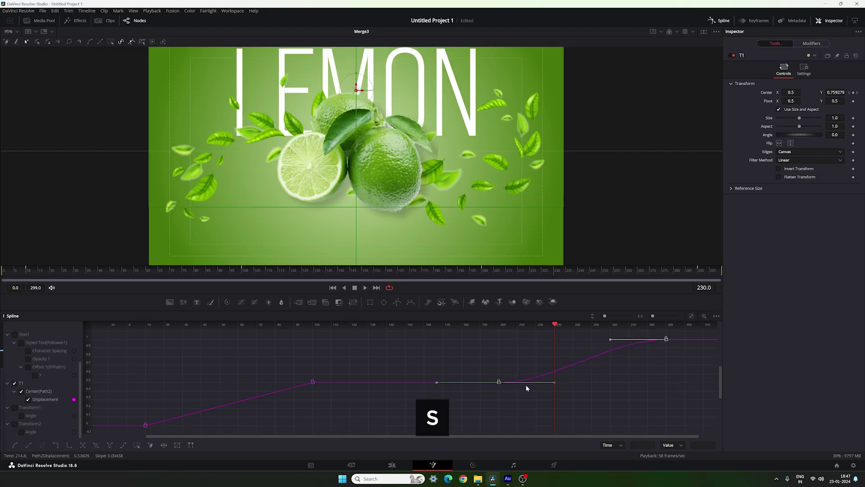
left_click_drag(611, 338, 497, 344)
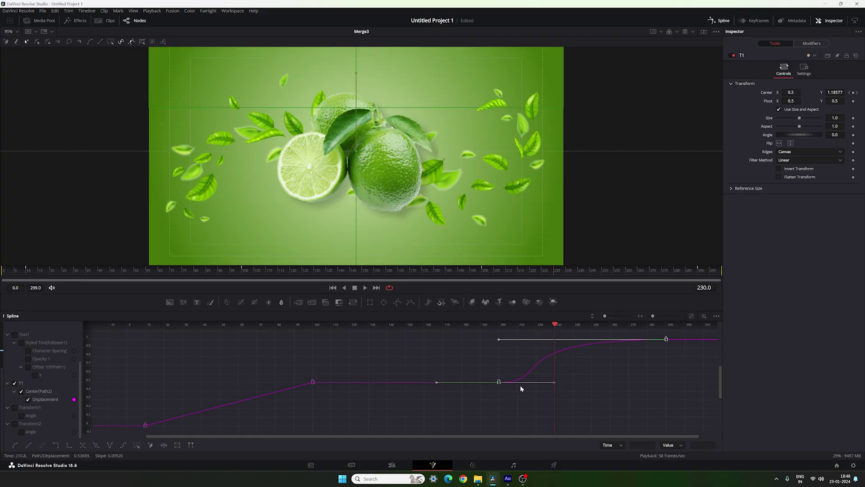
Smooth T1's keyframes at frames 10 and 100, and stretch the frame-100 keyframe's incoming handle back to about frame 10.
left_click_drag(332, 366, 137, 429)
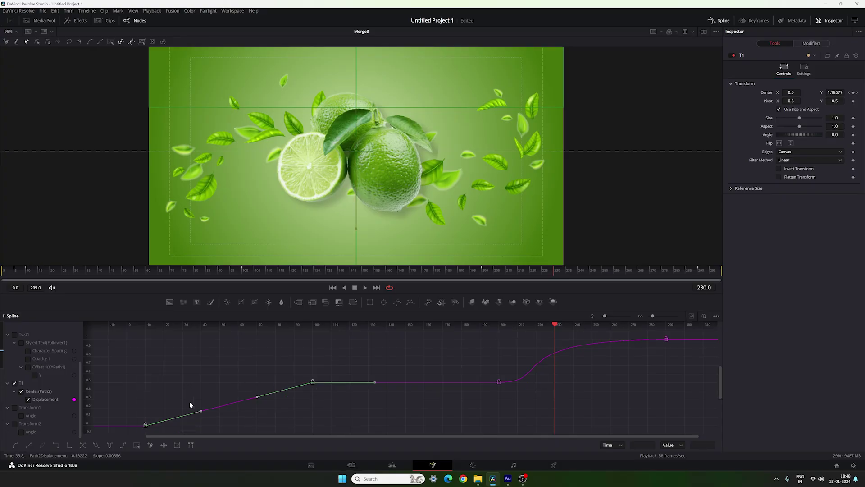
key("s")
left_click_drag(253, 382, 143, 384)
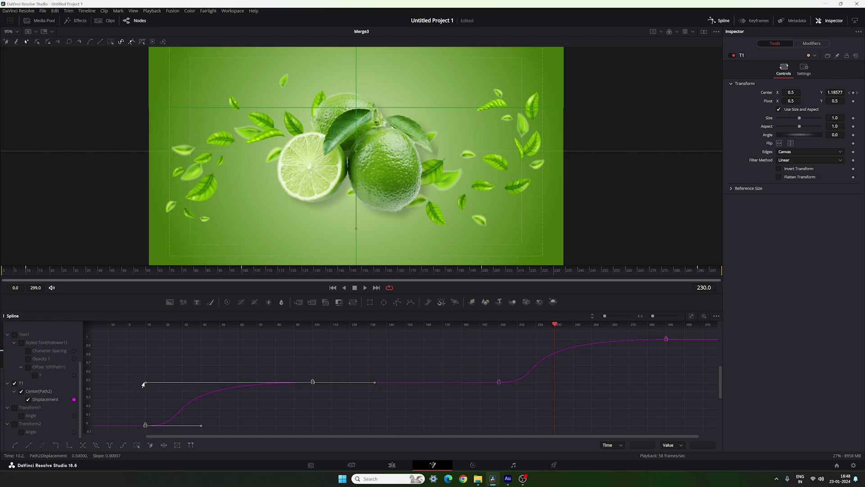
Play the animation from the first frame to check the title's eased motion, and stop playback.
left_click(332, 288)
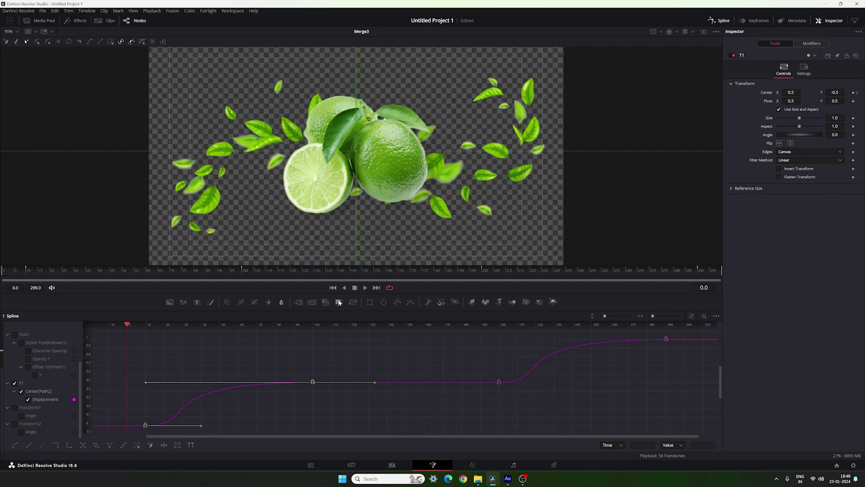
key("space")
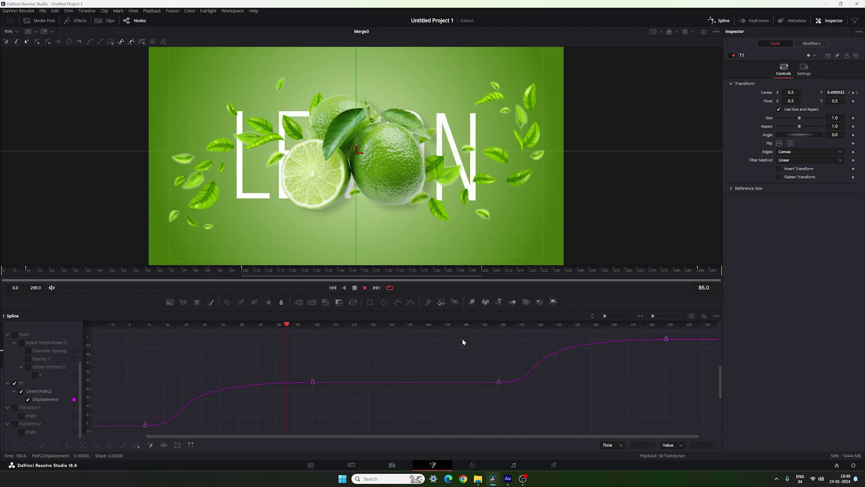
left_click(462, 342)
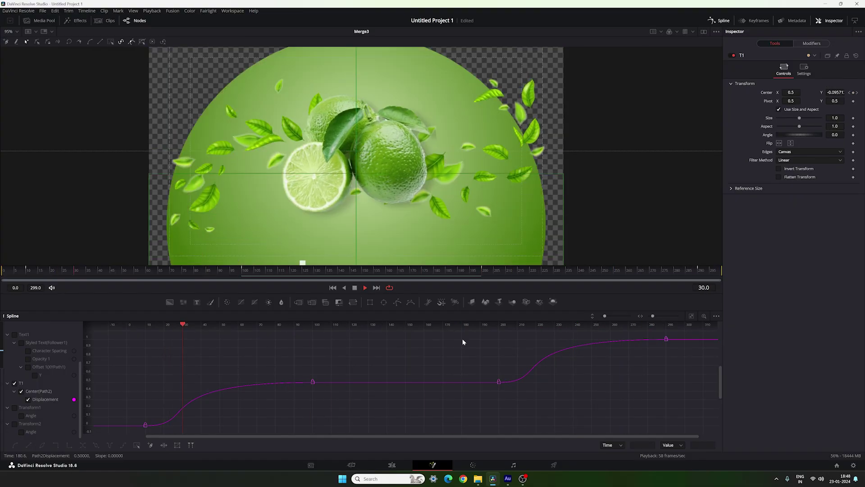
key("space")
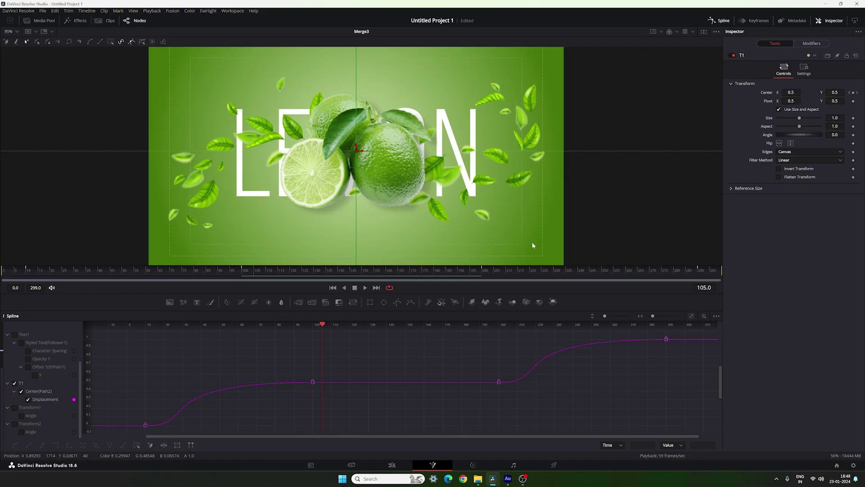
Close the Spline editor, paste a copy of T1 after Transform1 on the Leaf branch, and rename it T2.
left_click(720, 20)
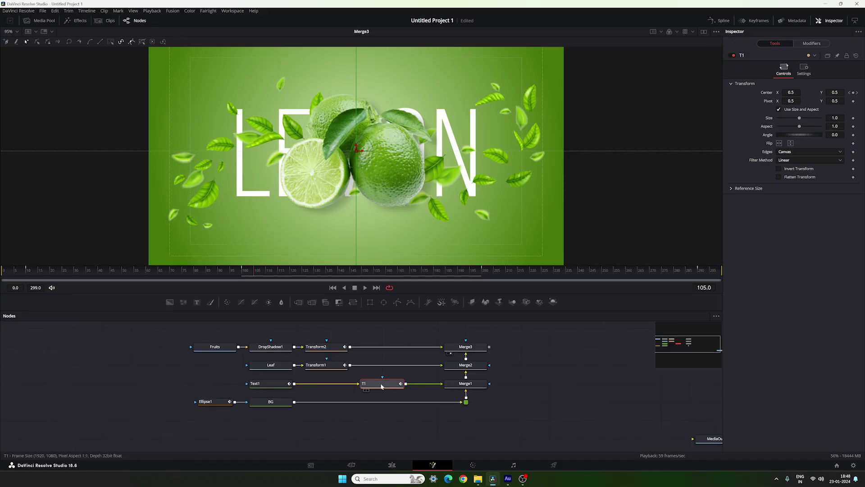
key("ctrl+c")
left_click(325, 367)
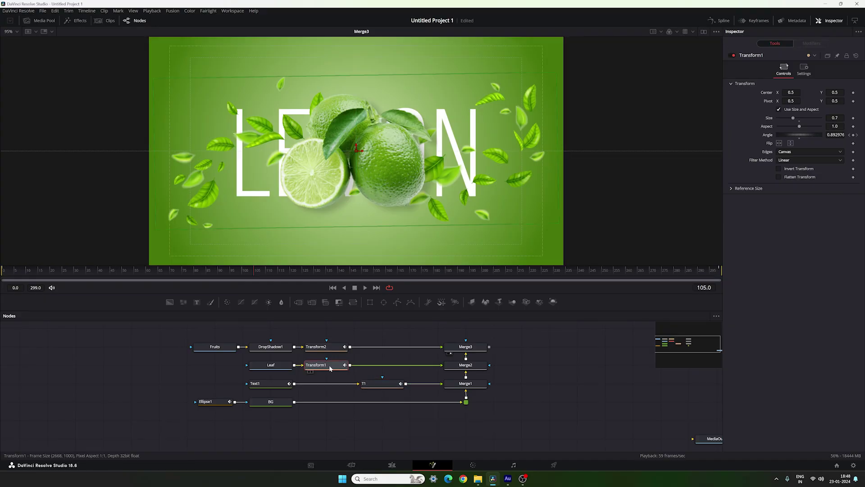
key("ctrl+v")
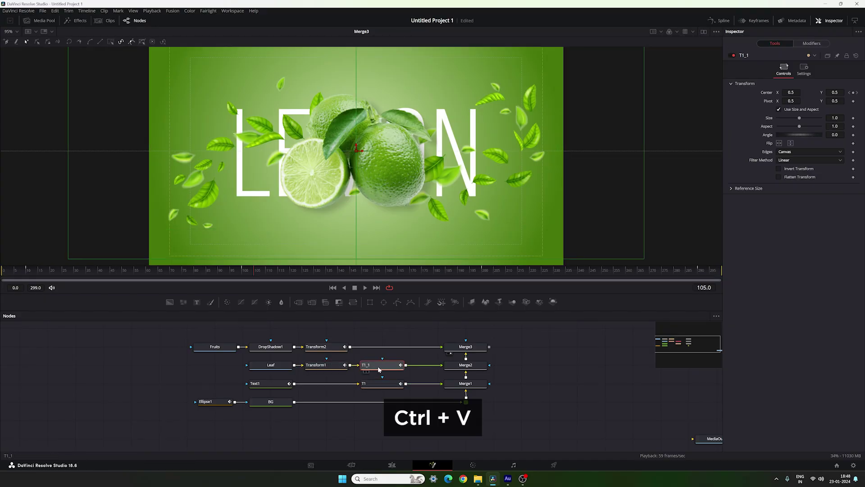
key("F2")
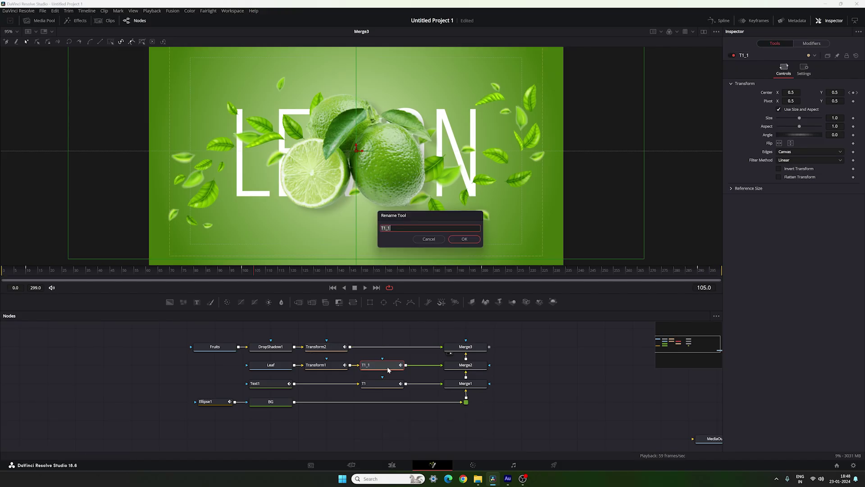
key("BackSpace")
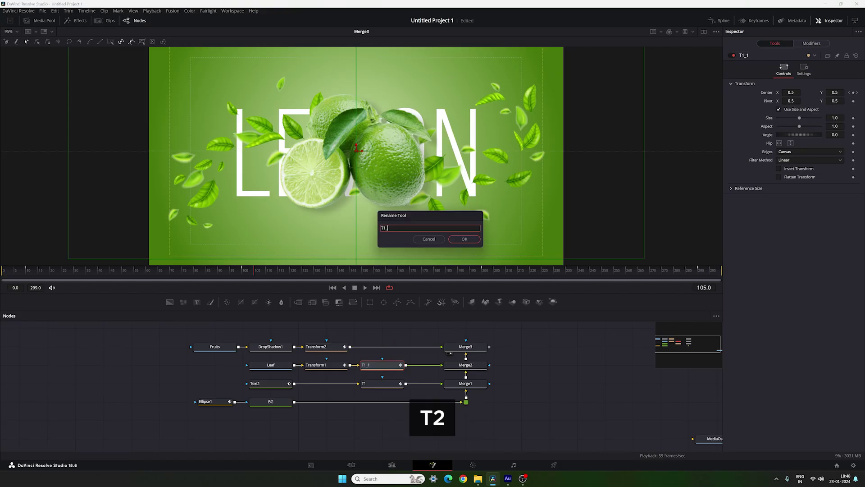
type("2")
key("Return")
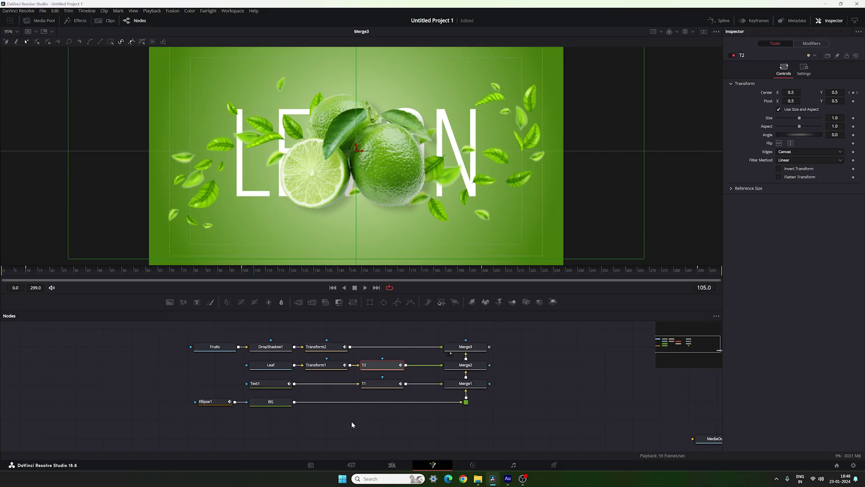
Paste another copy of T1 after Transform2 on the Fruits branch, and rename it T3.
left_click(335, 349)
key("ctrl+v")
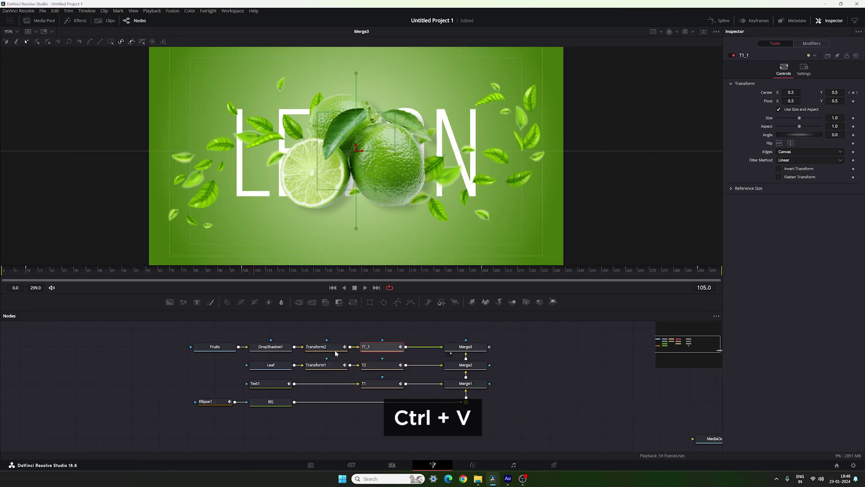
key("F2")
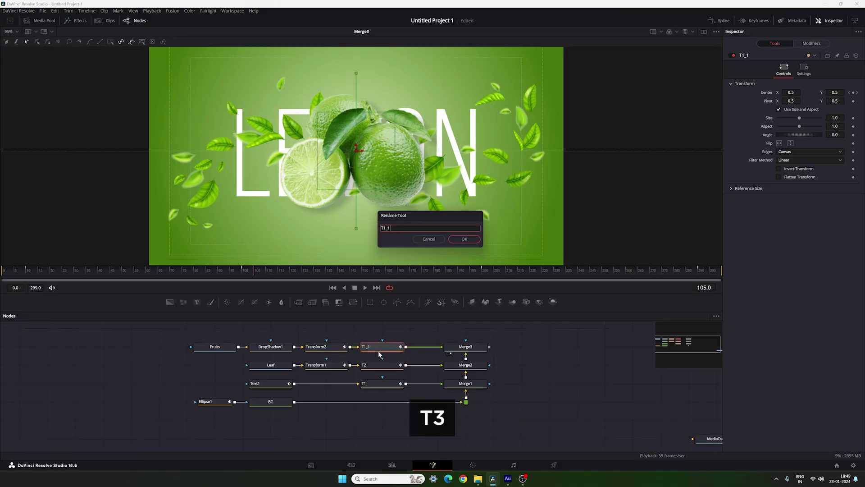
type("T3")
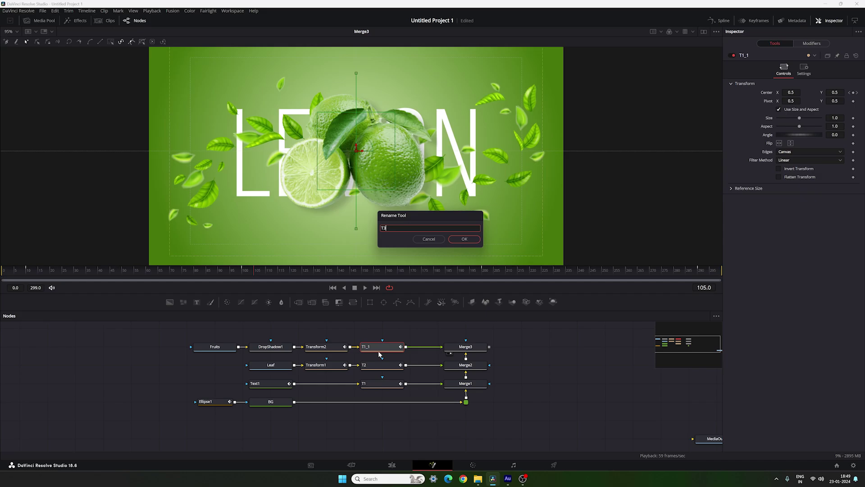
key("Return")
At frame 10, move T3's center down to Y about -1.91 so the fruits start below the frame.
left_click_drag(255, 271, 376, 275)
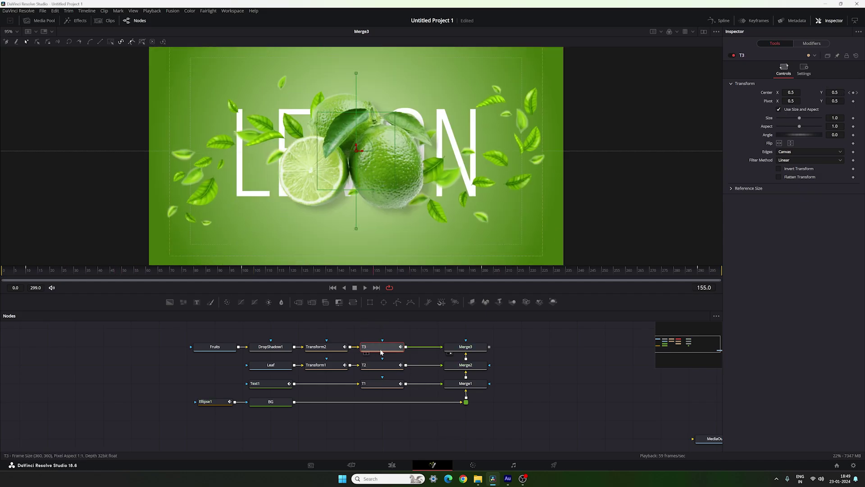
left_click_drag(246, 273, 27, 272)
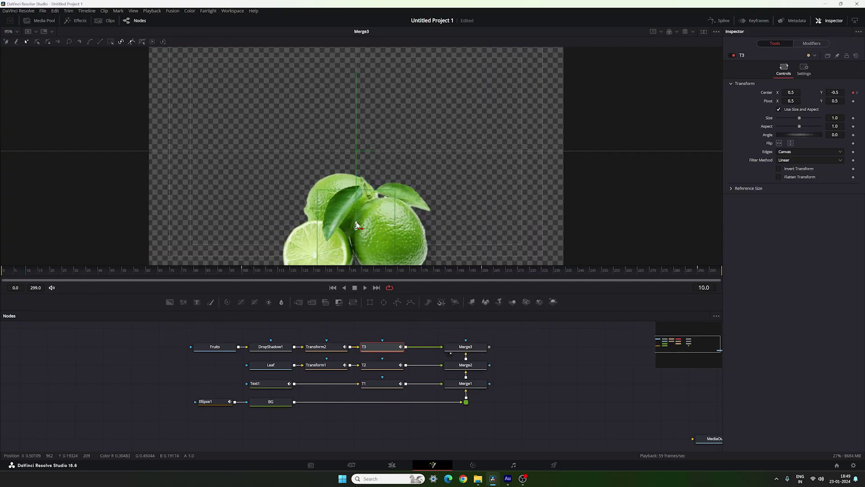
left_click_drag(358, 227, 405, 261)
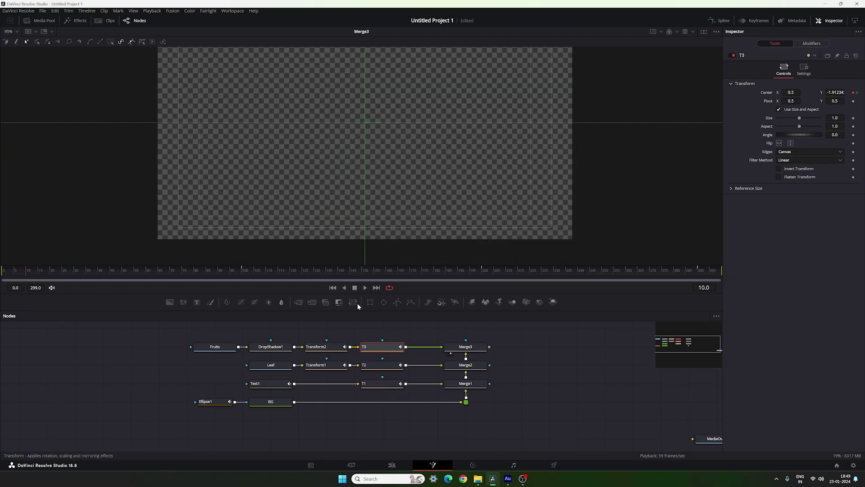
At frame 290, move T3's center up to Y about 2.95 so the fruits exit above the frame.
left_click(489, 272)
left_click(700, 271)
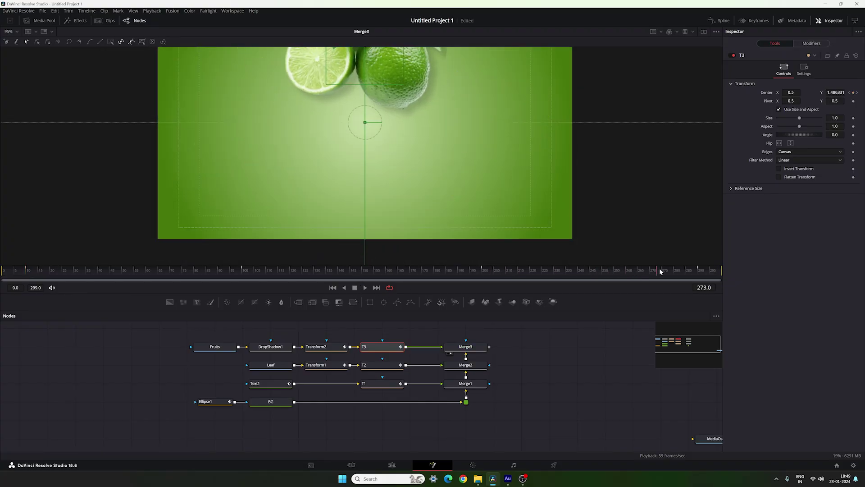
left_click(691, 272)
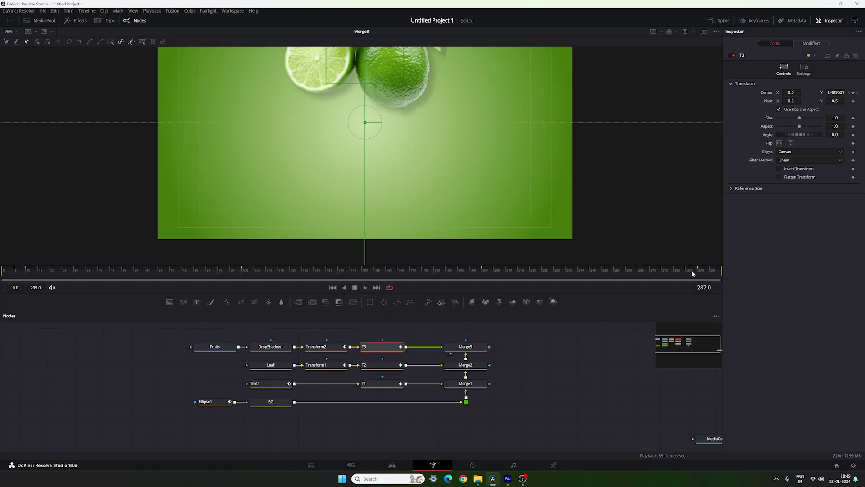
left_click(698, 272)
scroll(459, 177, "up", 3)
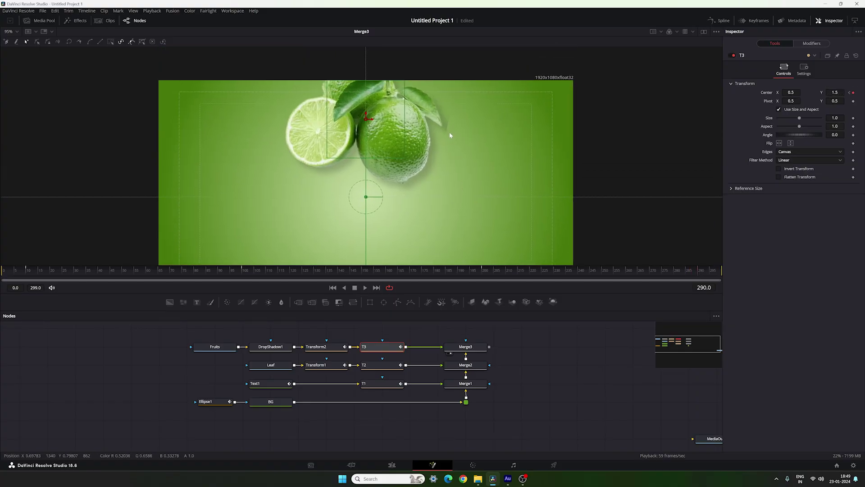
left_click_drag(370, 135, 372, 21)
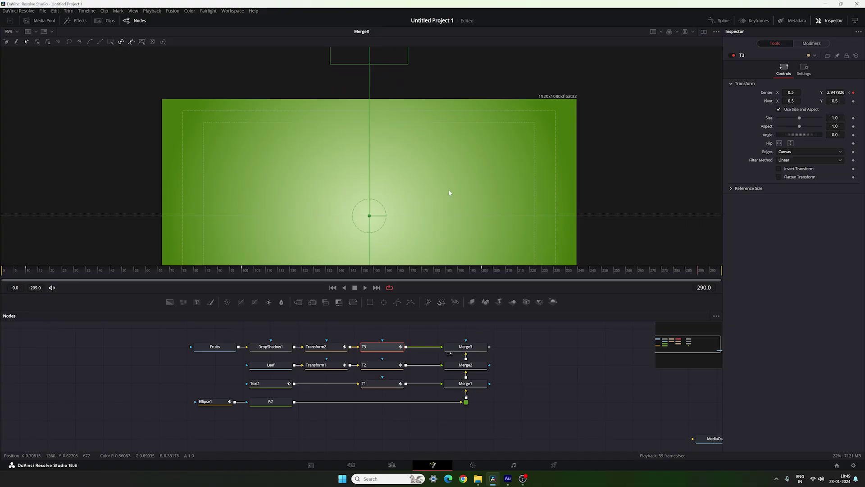
scroll(448, 189, "down", 2)
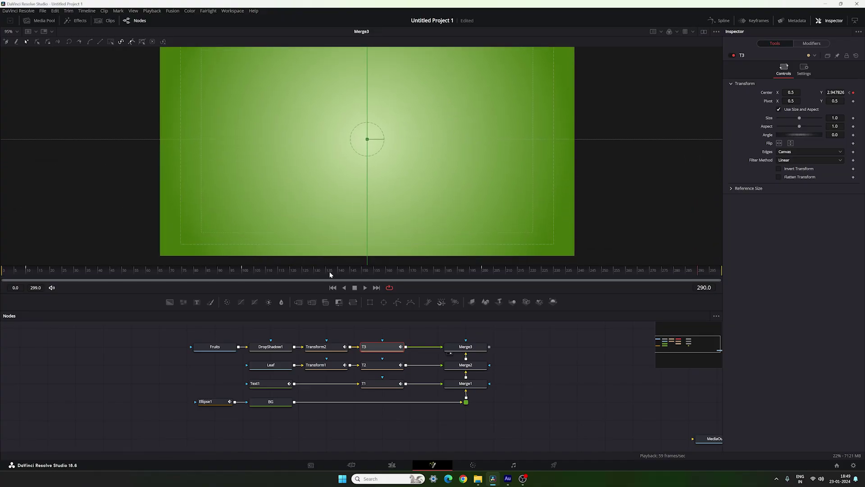
Review the fruit movement on the timeline, open an enlarged Spline editor, and fit the curves in view.
left_click_drag(330, 275, 620, 271)
left_click(414, 274)
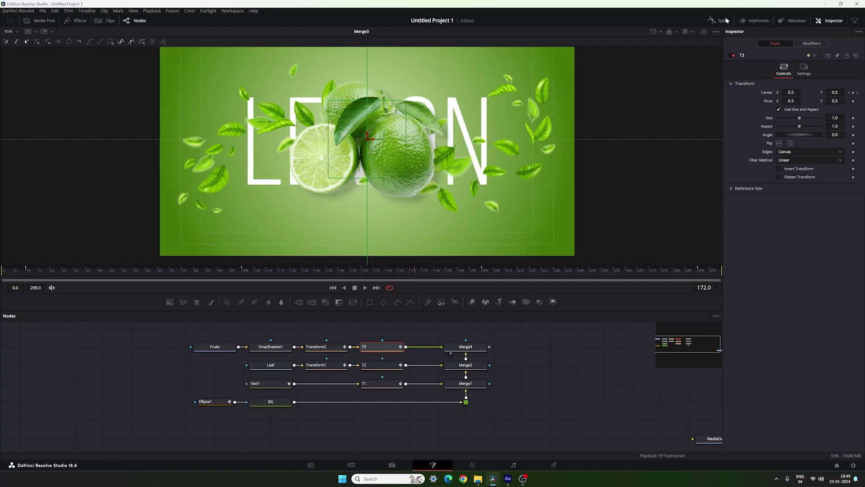
key("F4")
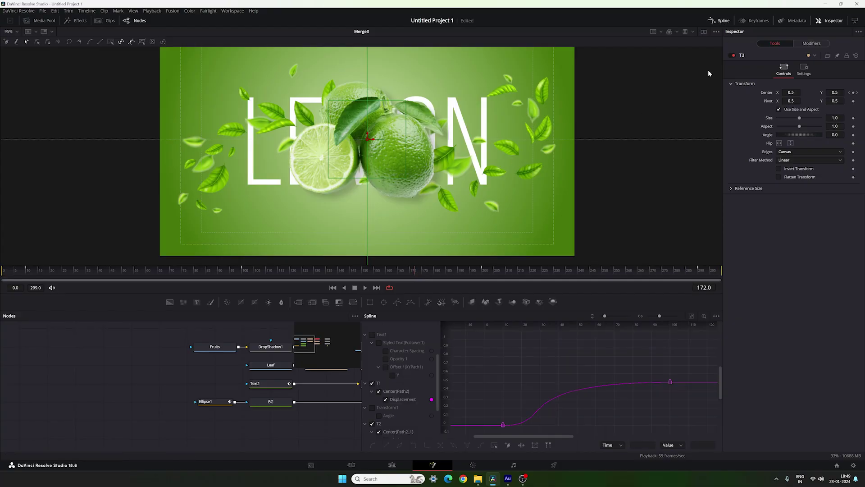
key("F4")
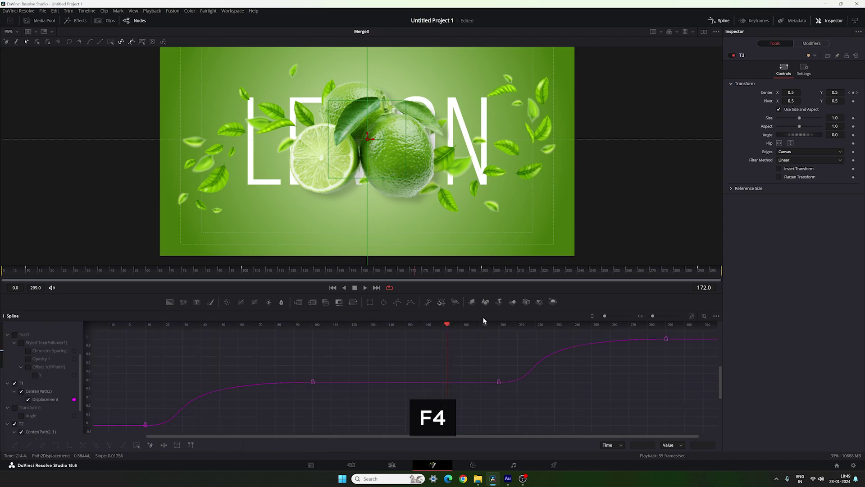
left_click_drag(477, 311, 474, 222)
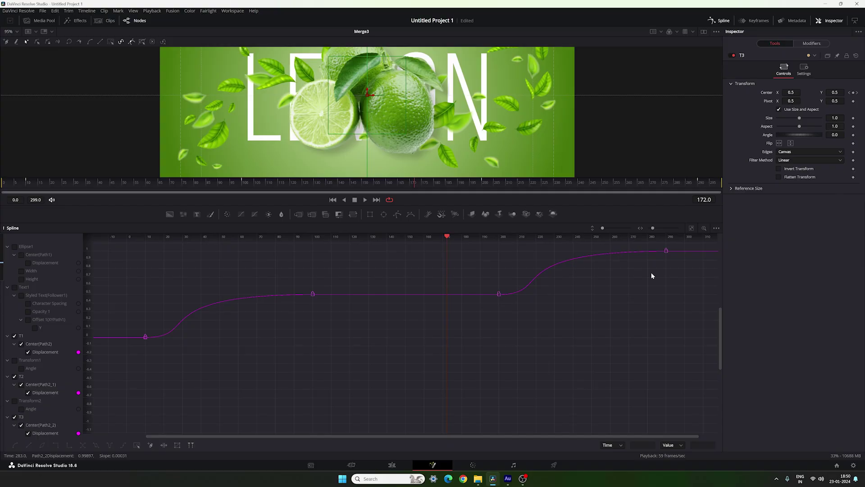
left_click(692, 229)
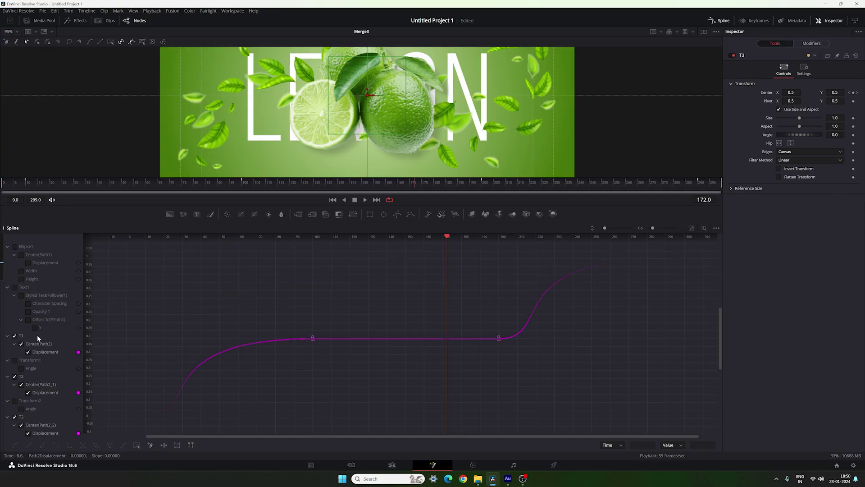
Show only T2's displacement curve, and shift its entrance keyframe pair to start at frame 20 and its exit pair at frame 190.
left_click(14, 336)
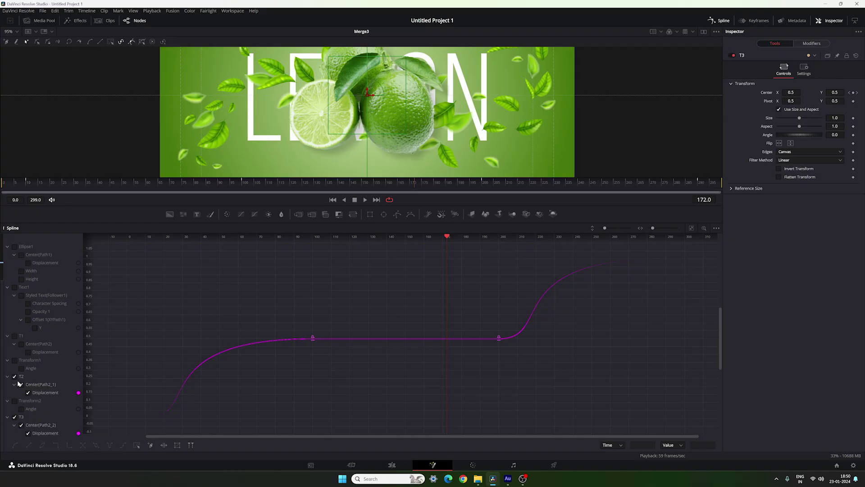
left_click(15, 416)
left_click_drag(446, 237, 164, 249)
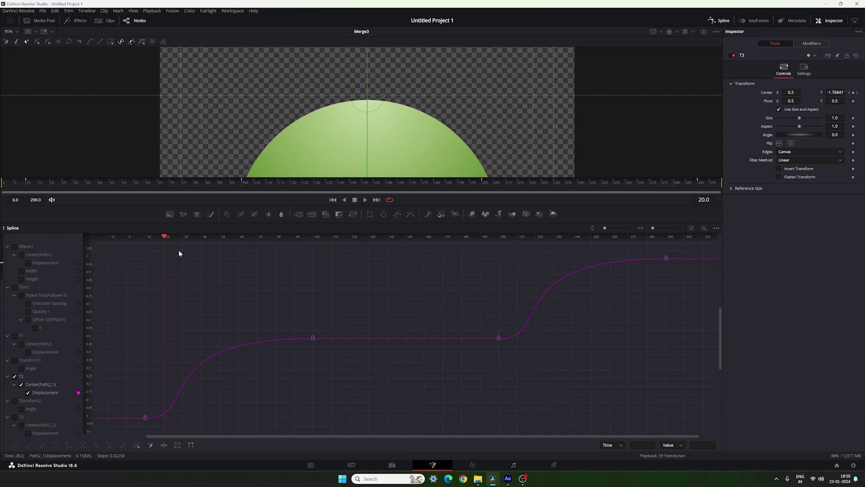
left_click_drag(318, 328, 163, 419)
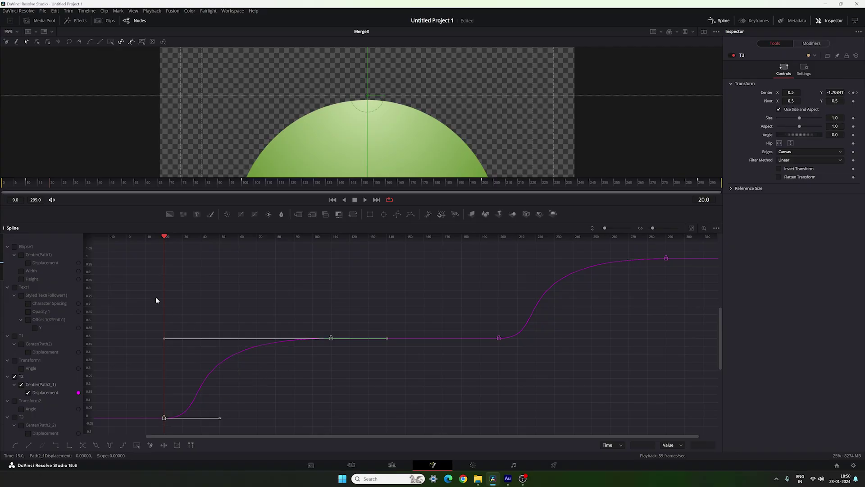
left_click_drag(165, 239, 480, 259)
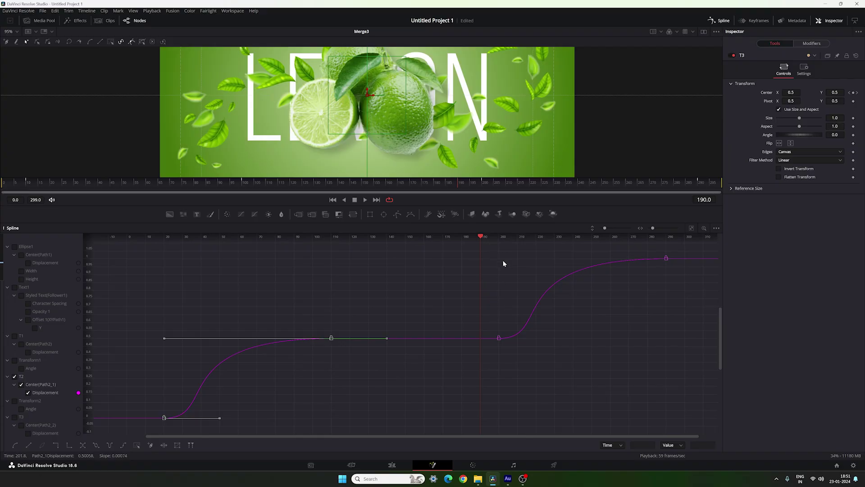
left_click_drag(671, 253, 480, 339)
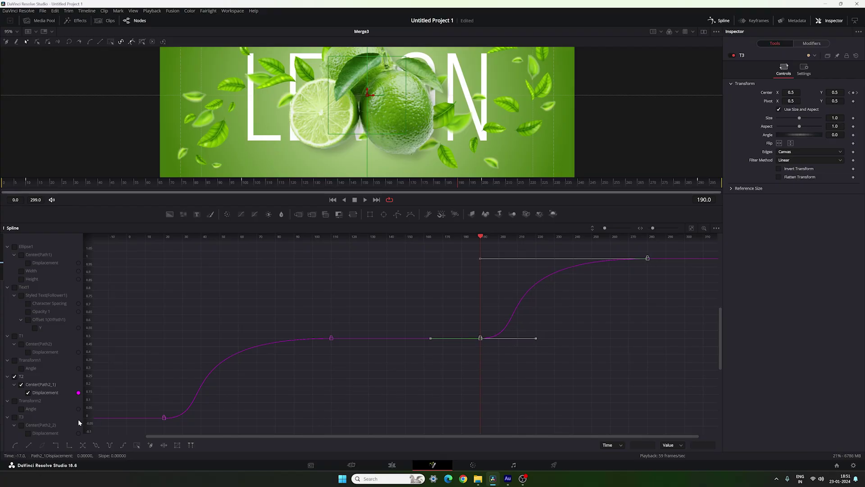
Show only T3's displacement curve, and shift its entrance keyframe pair to start at frame 30 and its exit pair at frame 180.
left_click(15, 377)
left_click(15, 417)
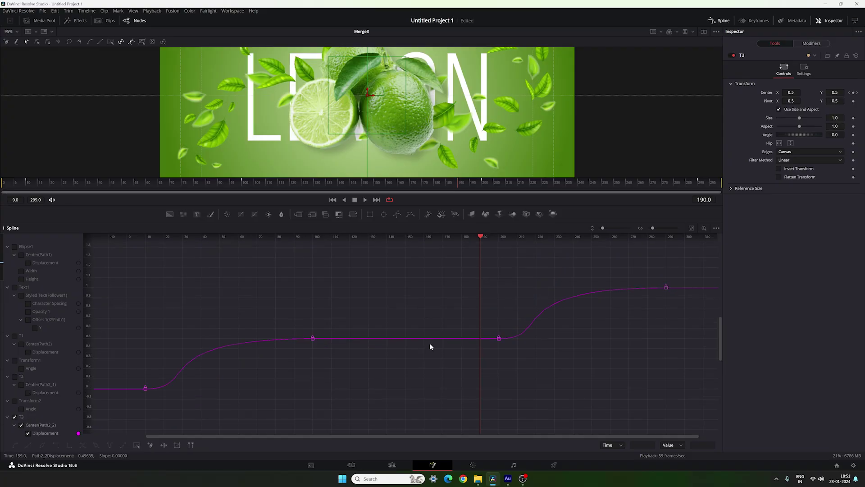
left_click(692, 229)
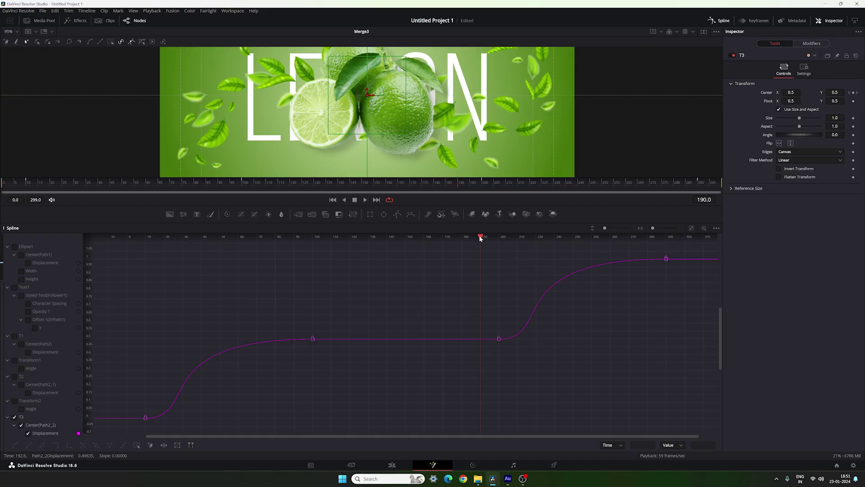
left_click_drag(480, 238, 182, 251)
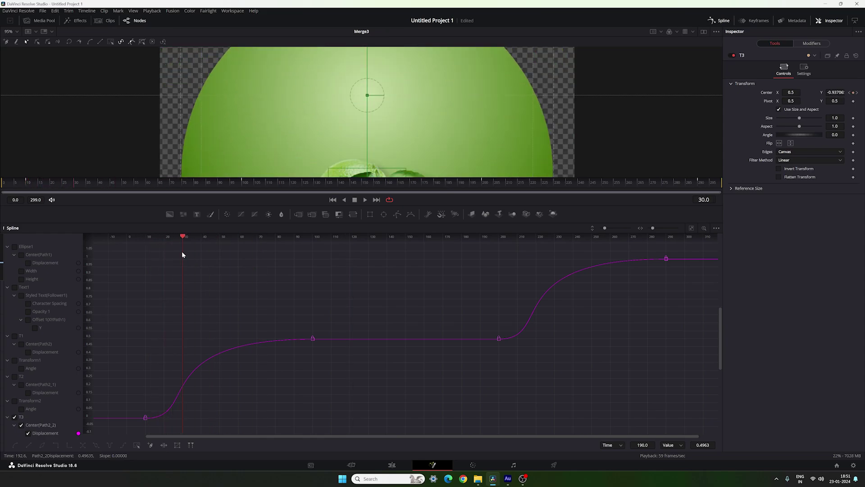
left_click_drag(344, 322, 184, 420)
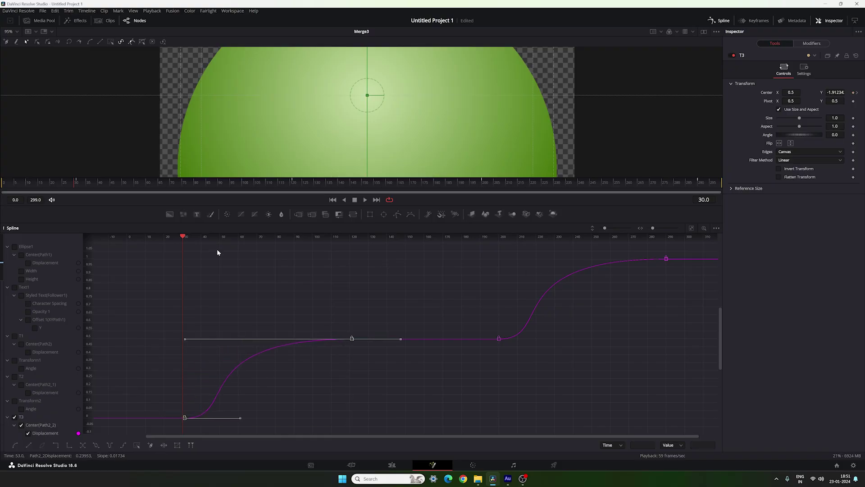
left_click_drag(183, 236, 462, 256)
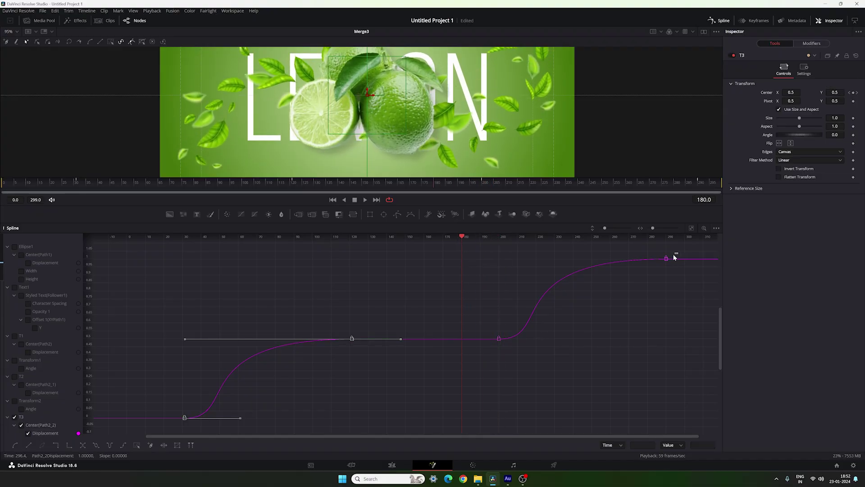
left_click_drag(674, 257, 461, 339)
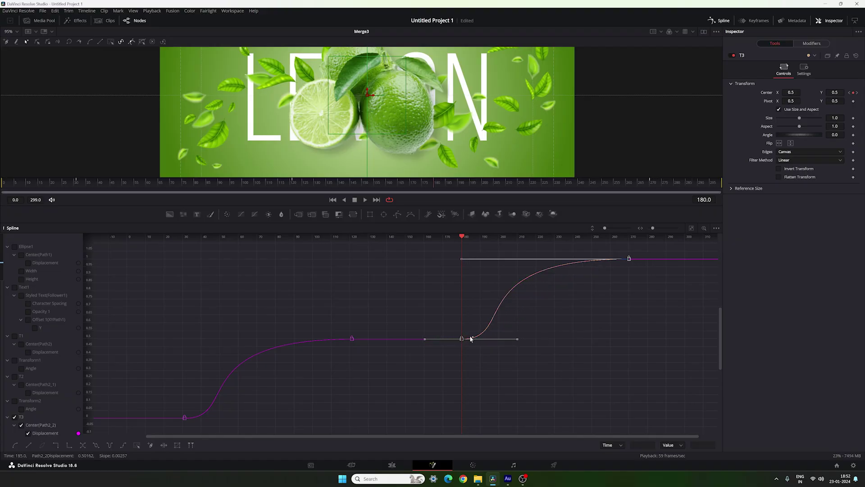
left_click(519, 338)
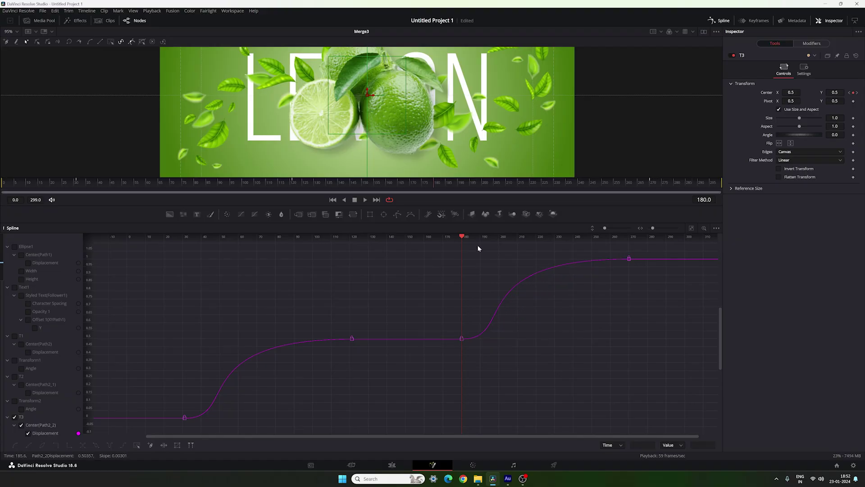
Close the Spline editor, enlarge the viewer again, and play the composition from the first frame to check the staggered motion.
left_click(719, 21)
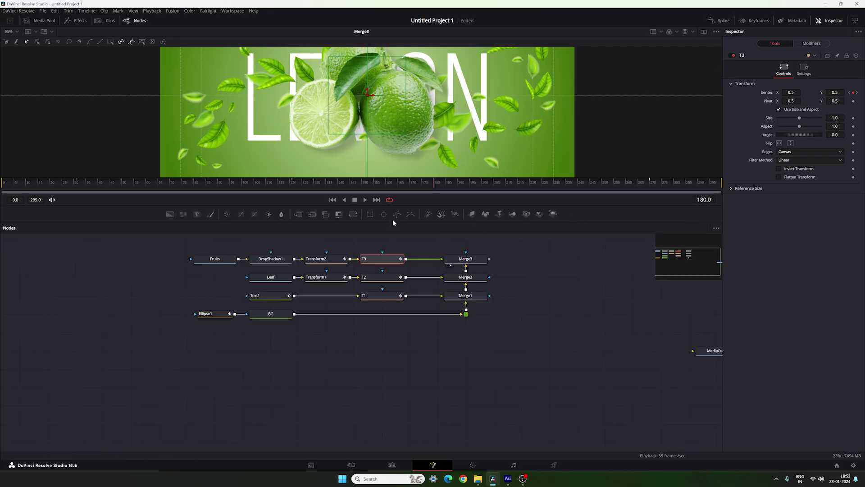
left_click_drag(393, 220, 391, 311)
left_click(333, 289)
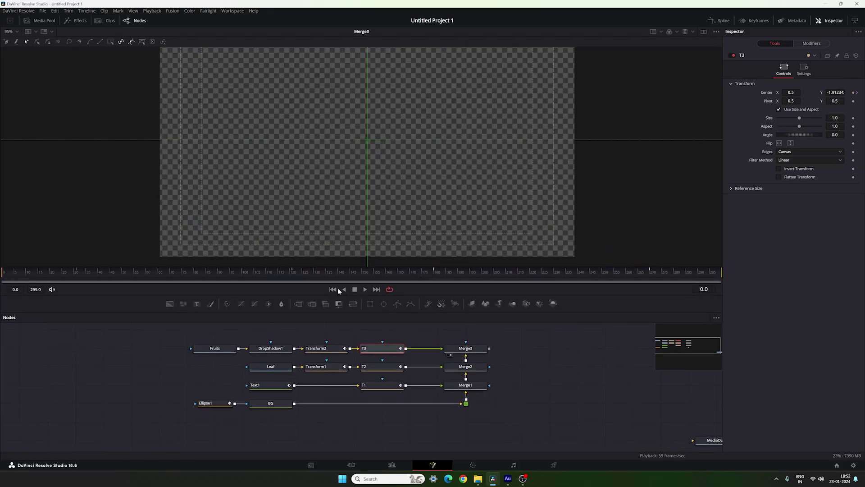
key("space")
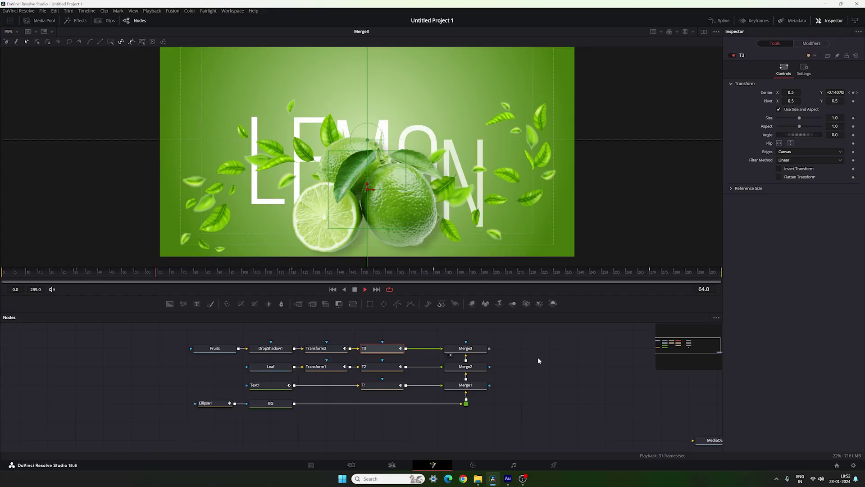
key("space")
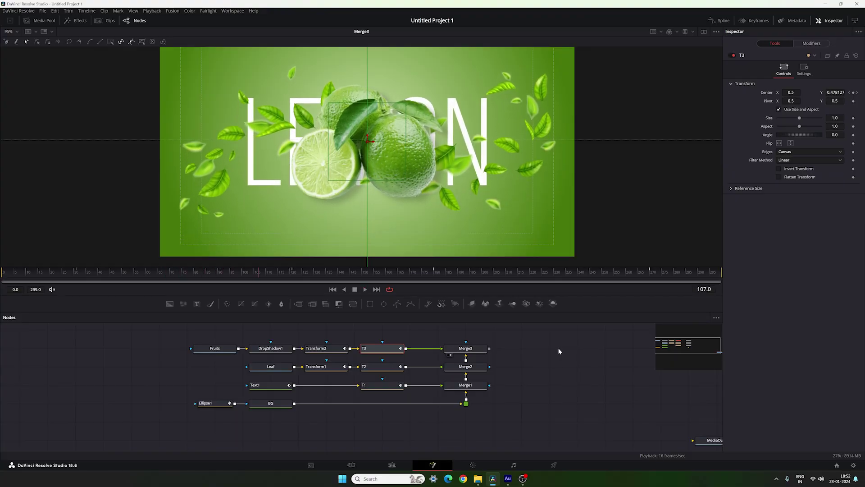
Move MediaOut1 beside Merge3 and connect Merge3's output to it.
left_click_drag(621, 396, 563, 392)
left_click_drag(656, 438, 517, 346)
left_click_drag(432, 345, 518, 346)
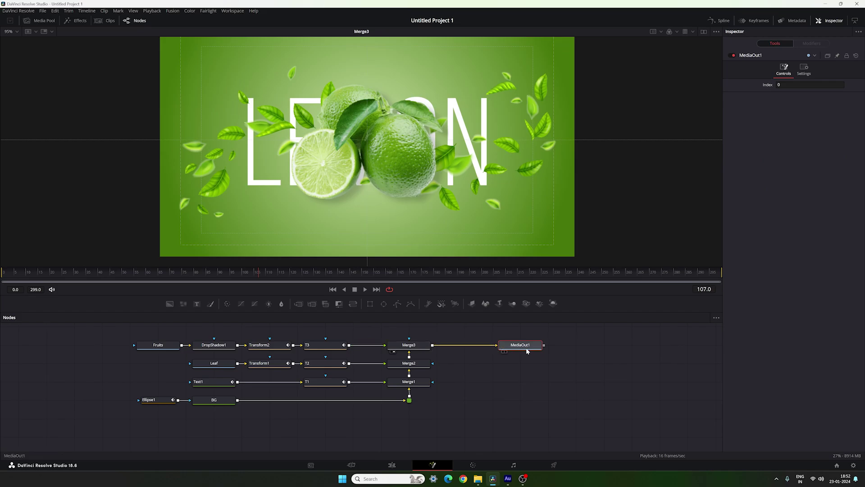
On the Edit page, copy the Slide 01 clip and paste it on Video 1 just past the end of the original.
left_click(393, 465)
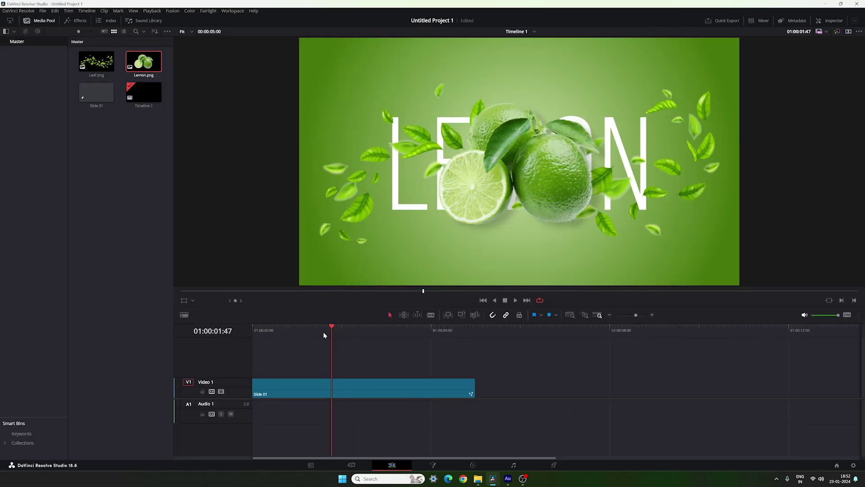
left_click_drag(323, 332, 369, 333)
left_click(406, 391)
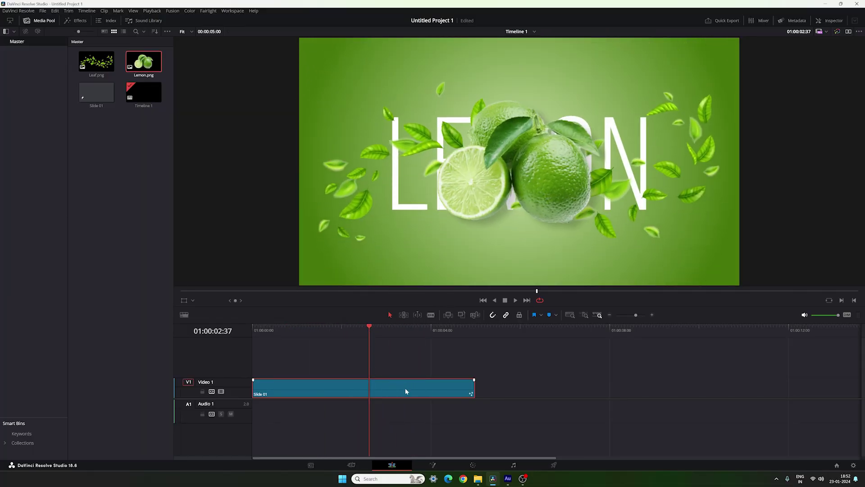
key("ctrl+c")
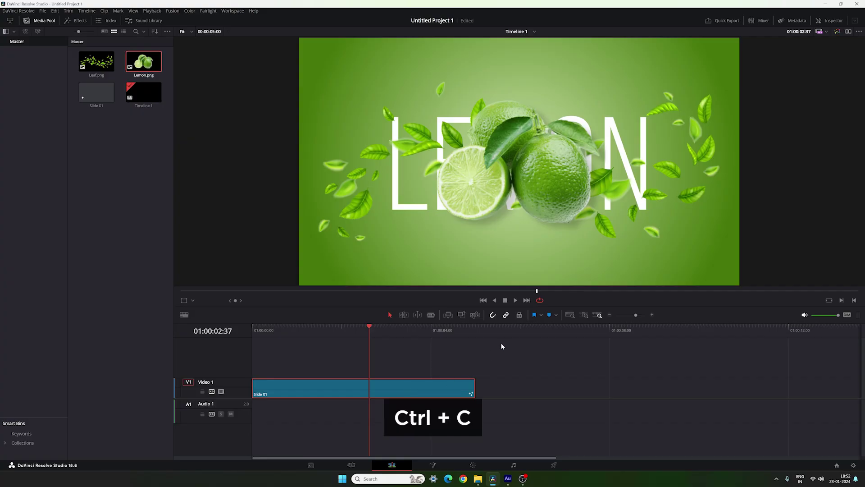
left_click_drag(485, 329, 482, 329)
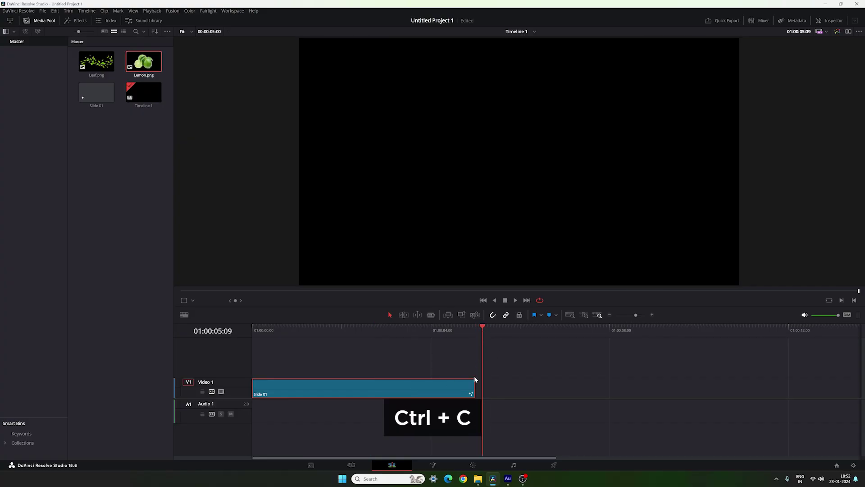
key("ctrl+v")
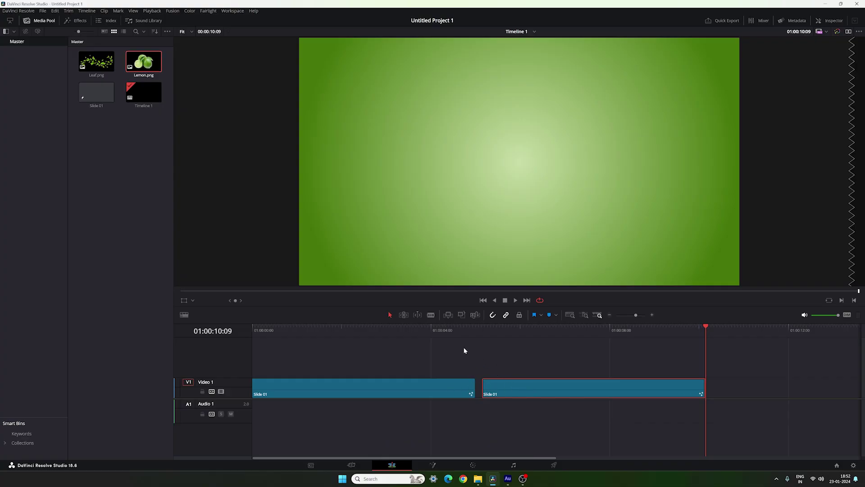
Move the pasted Slide 01 copy to Video 2 so it starts at 01:00:04:00, overlapping the original's end.
left_click_drag(472, 330, 432, 328)
left_click_drag(543, 388, 494, 366)
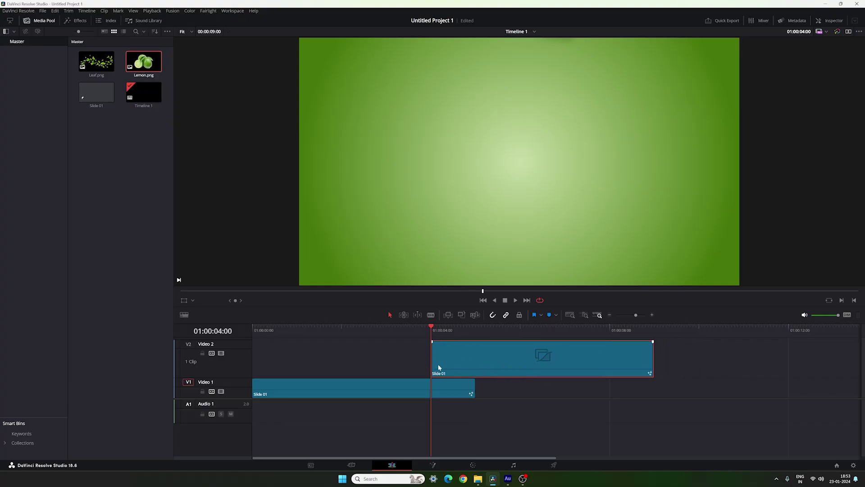
left_click(448, 434)
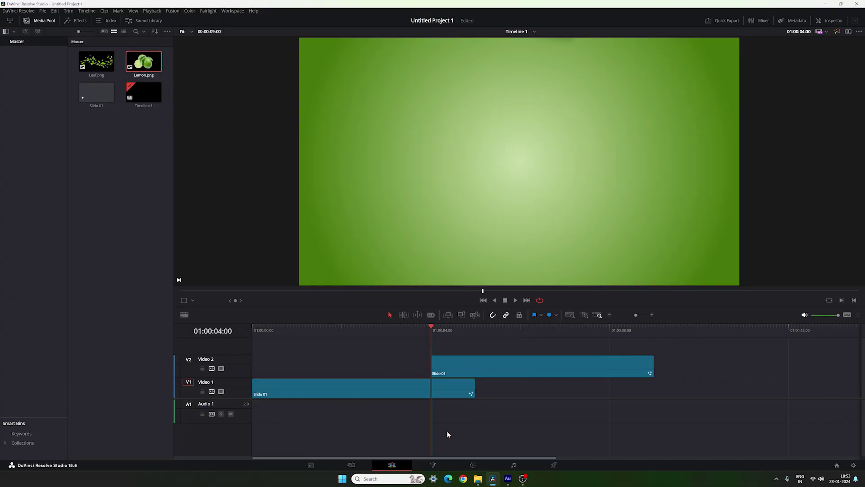
Open the first Slide 01 clip's composition on the Fusion page and delete its Fruits node.
left_click_drag(427, 330, 338, 327)
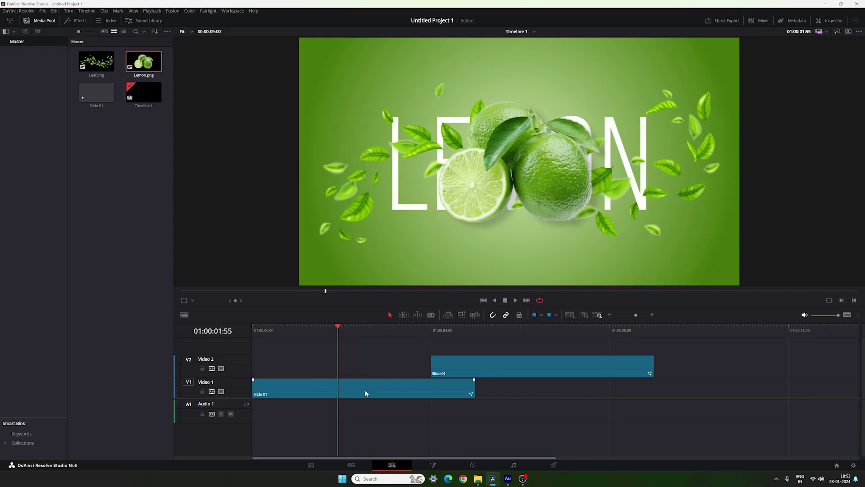
left_click(432, 465)
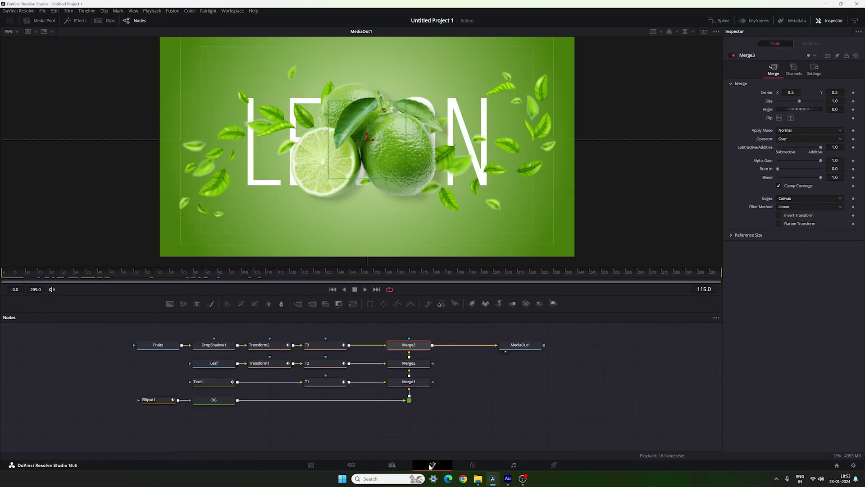
left_click_drag(346, 419, 371, 426)
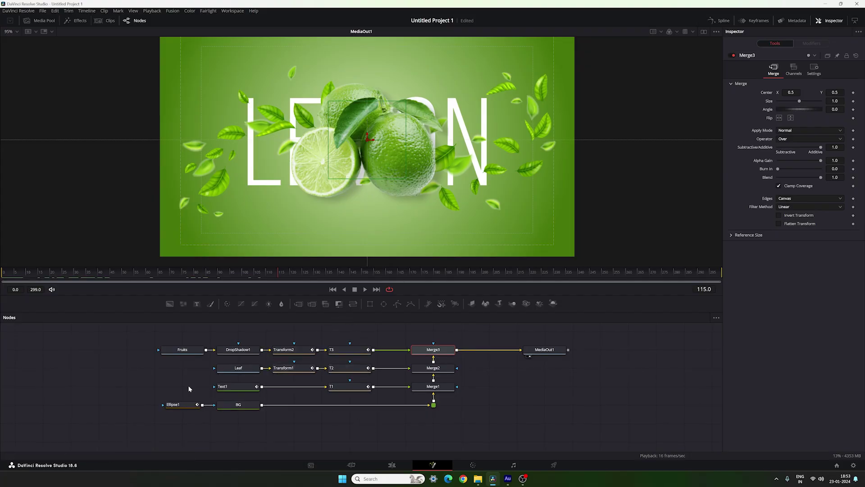
left_click(182, 352)
key("Delete")
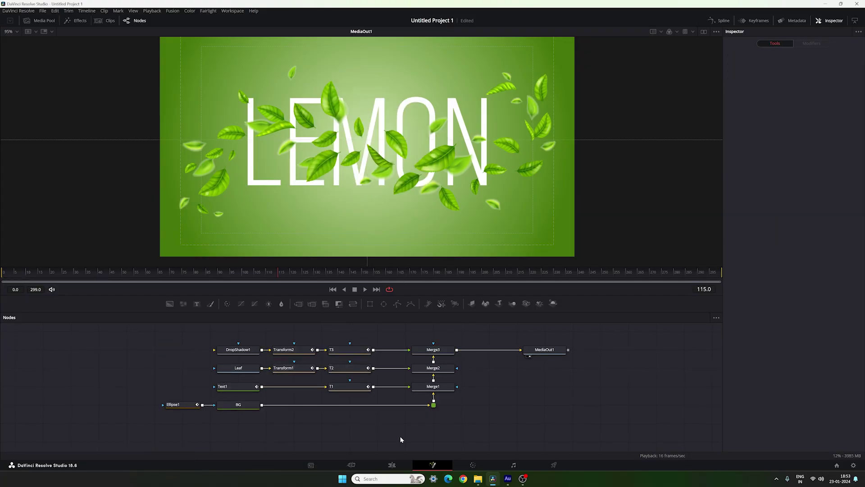
Add Orange.png from the Asset folder to the node graph and connect it to DropShadow1's input.
left_click(478, 479)
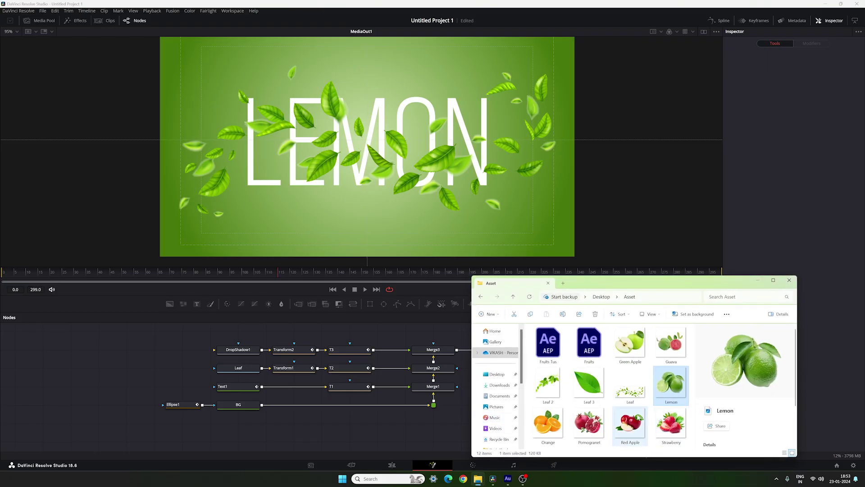
left_click(550, 428)
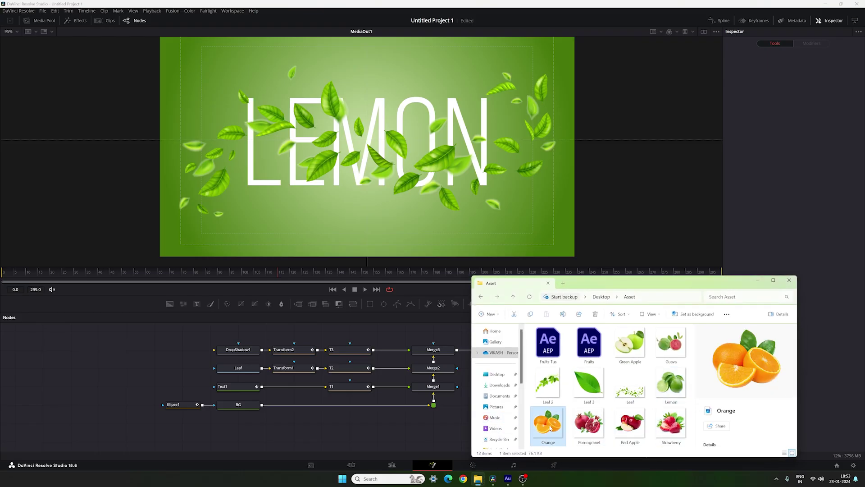
left_click_drag(552, 430, 182, 368)
left_click(758, 279)
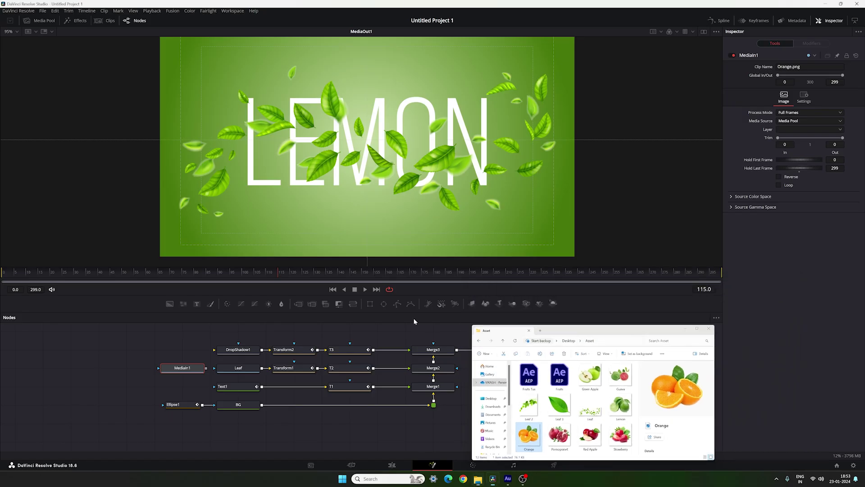
left_click_drag(189, 367, 230, 352)
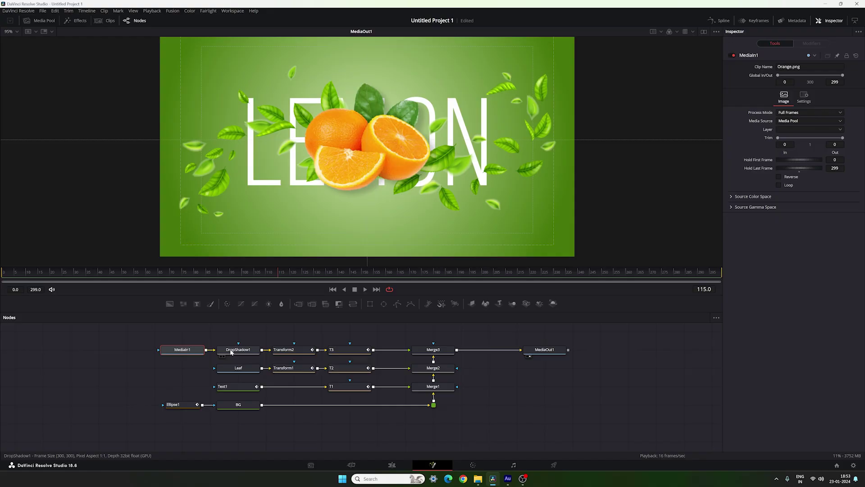
Set the Size of Transform2, the orange image's transform, to 2.5.
left_click(294, 353)
left_click_drag(437, 153, 448, 157)
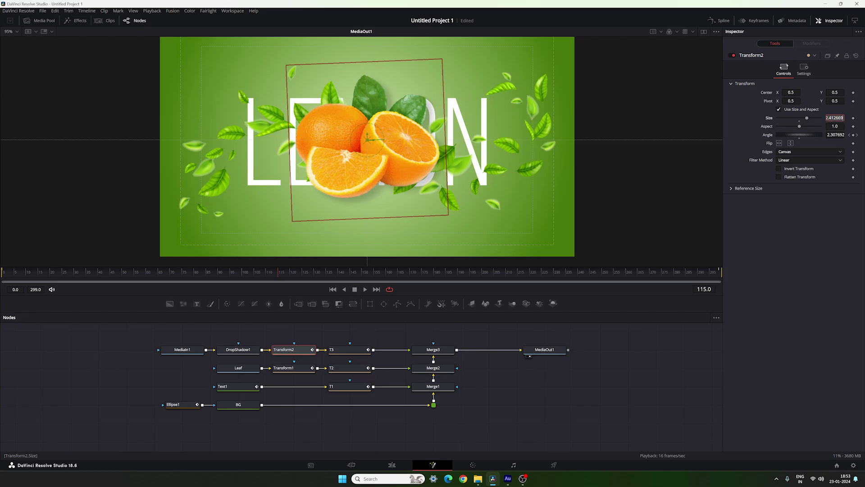
type("2.5")
key("Tab")
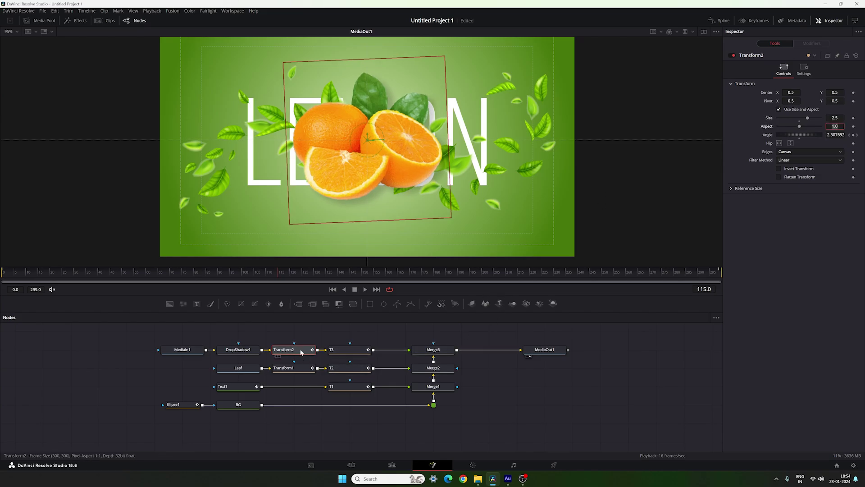
Recolour the BG radial gradient by sampling dark orange for its outer stop and light yellow-orange for its inner stop from the orange image.
left_click(239, 404)
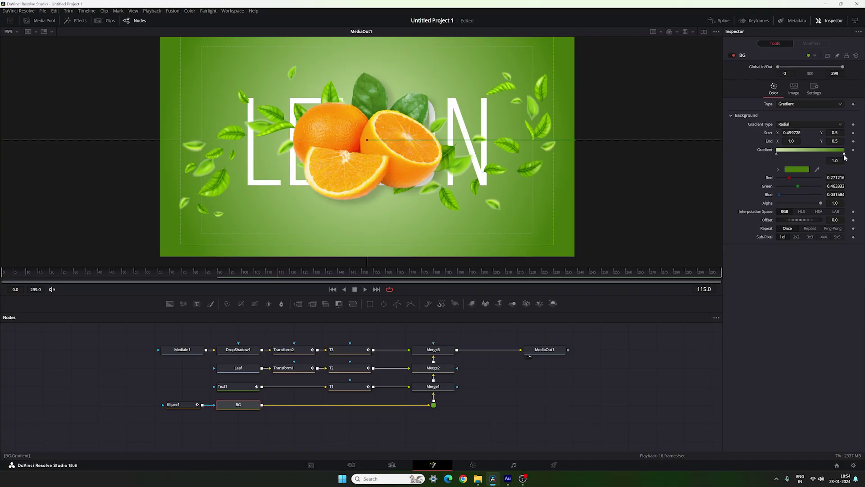
left_click_drag(817, 170, 359, 128)
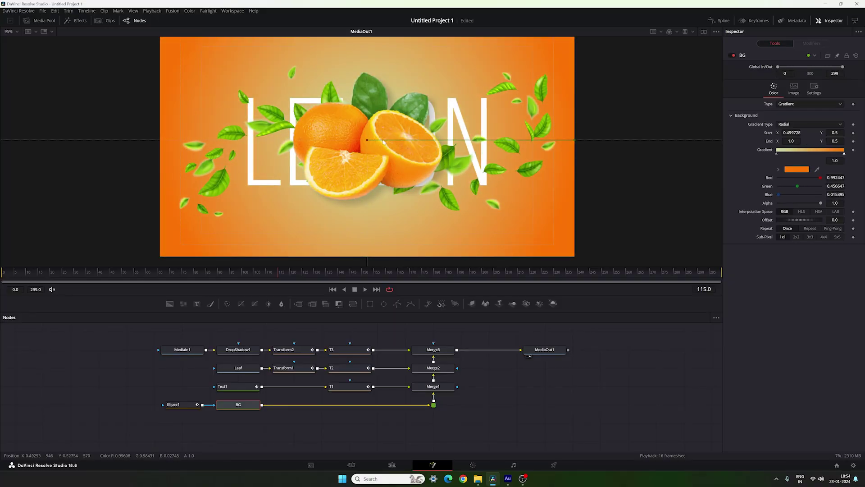
left_click(776, 154)
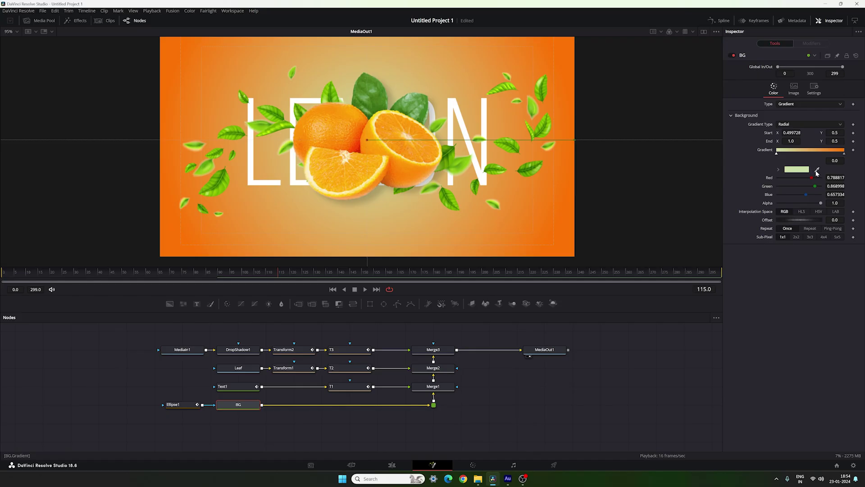
left_click_drag(816, 172, 372, 170)
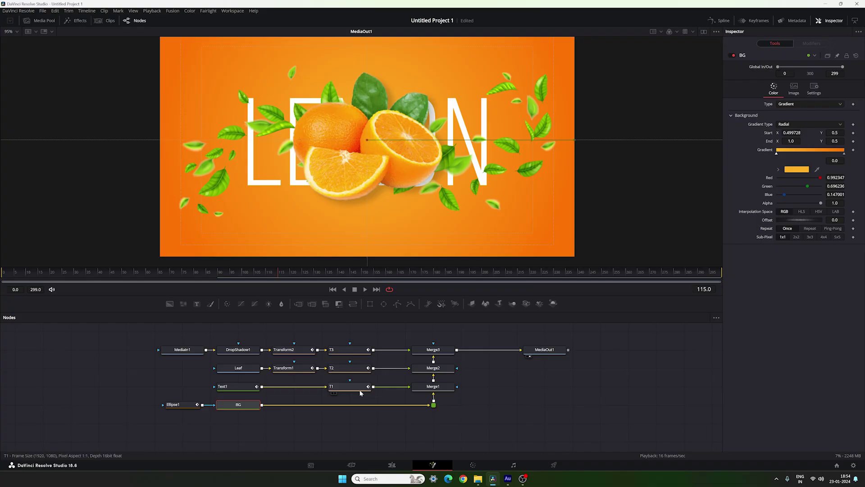
Replace the Text1 title with ORANGE.
left_click(234, 390)
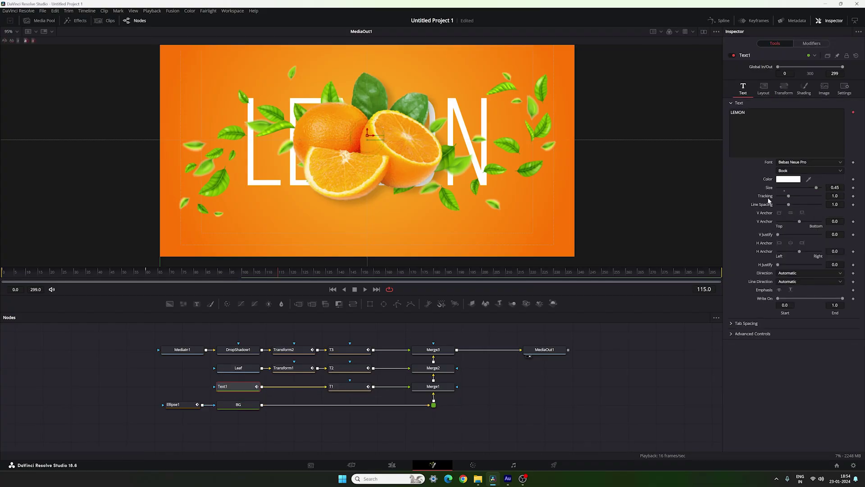
double_click(738, 113)
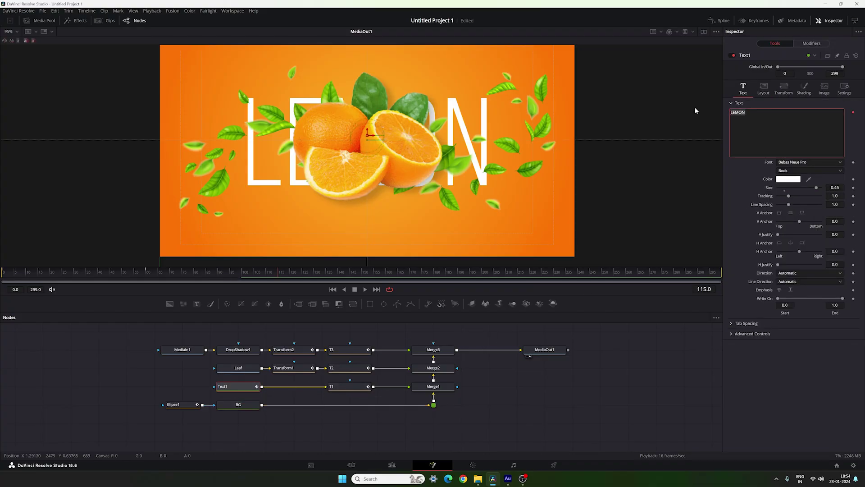
key("BackSpace")
type("ORANGE")
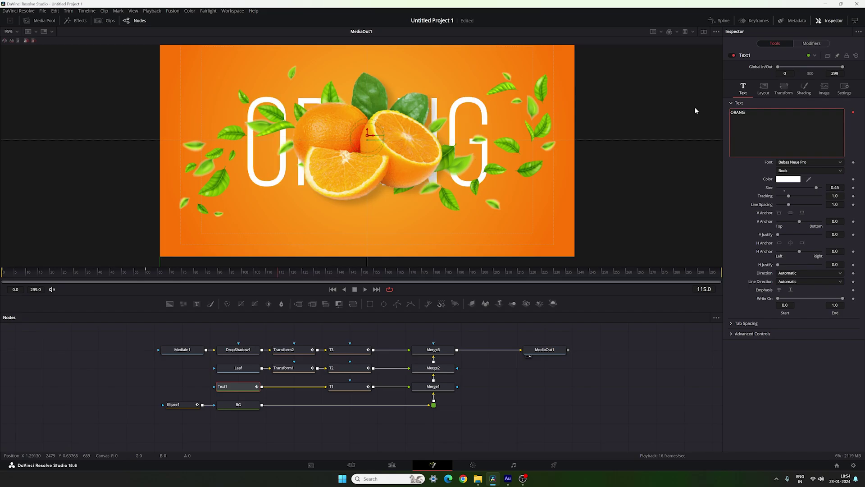
left_click(628, 356)
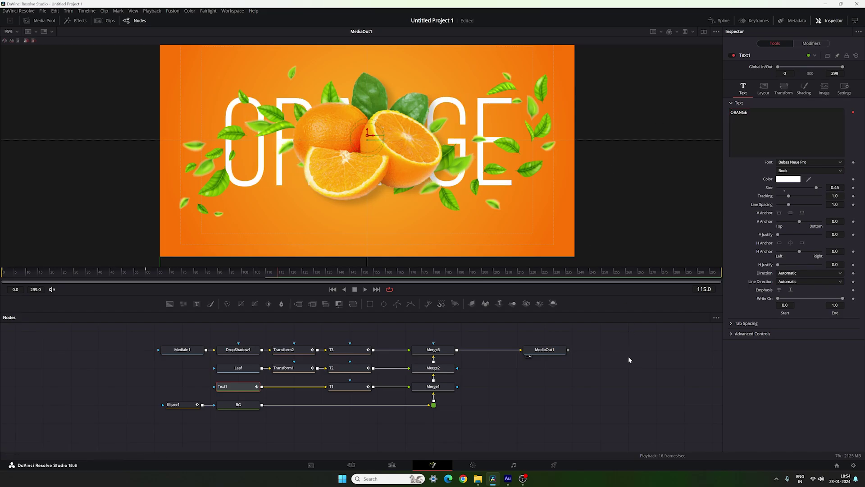
Check the first slide at 01:00:00:34 on the Edit page, and reopen its composition on the Fusion page.
left_click(391, 465)
left_click_drag(344, 335, 277, 328)
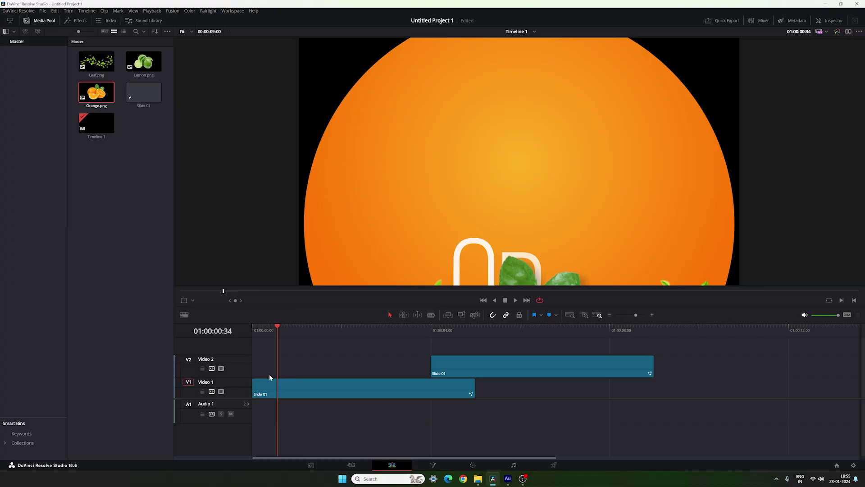
left_click(309, 387)
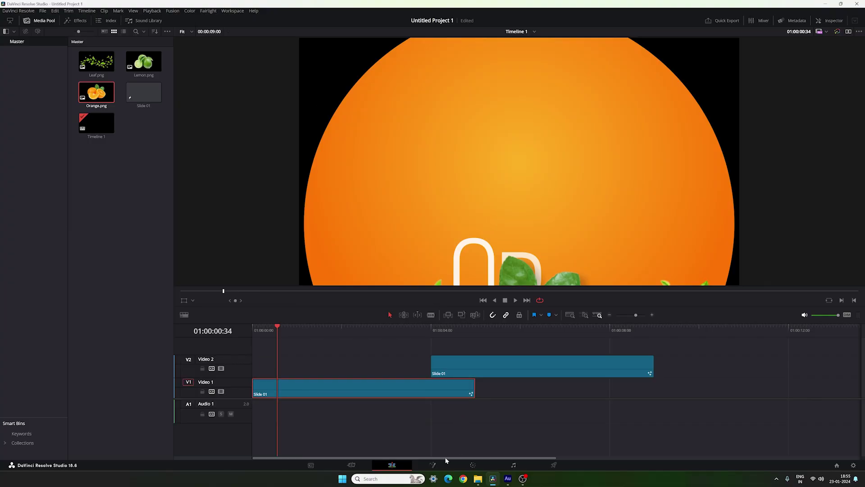
left_click(432, 465)
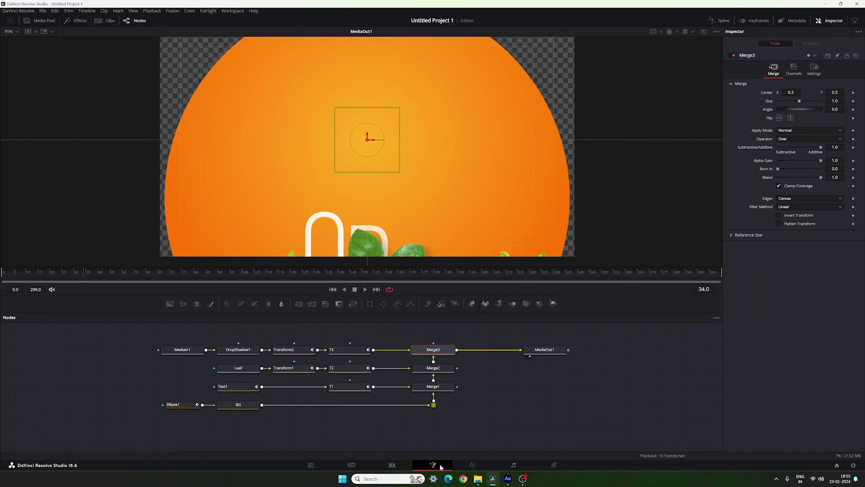
Move MediaOut1 away from Merge3 and add a solid white Background node below the gap.
scroll(490, 434, "right", 3)
left_click_drag(462, 357, 547, 358)
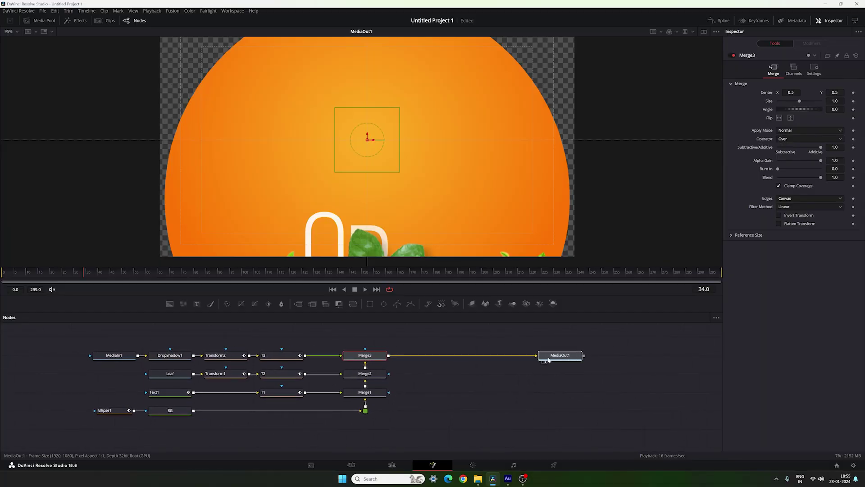
left_click(519, 384)
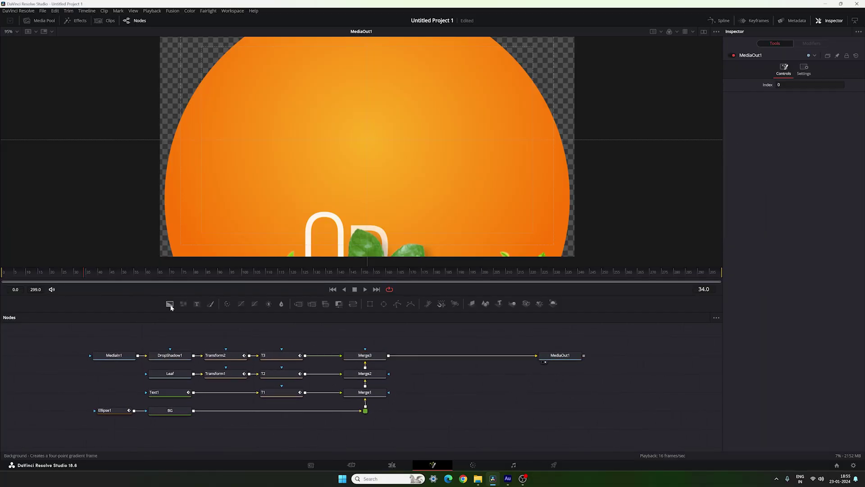
left_click_drag(170, 303, 457, 410)
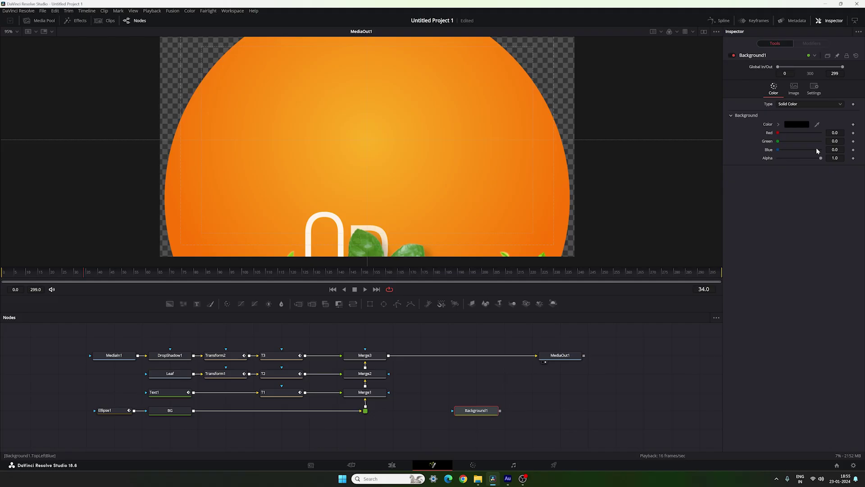
left_click(795, 127)
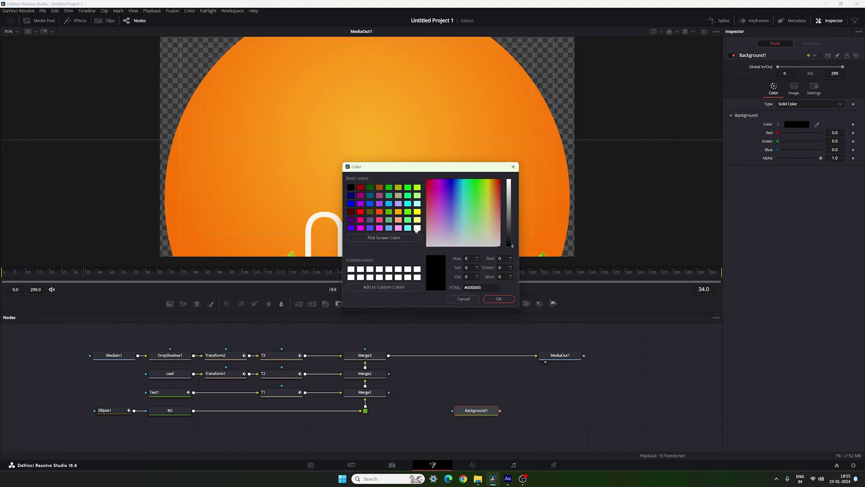
left_click(416, 229)
left_click(498, 299)
Insert a Merge between Merge3 and MediaOut1, with Merge3 as foreground and the white Background1 as background, and view its output.
left_click_drag(299, 303, 463, 341)
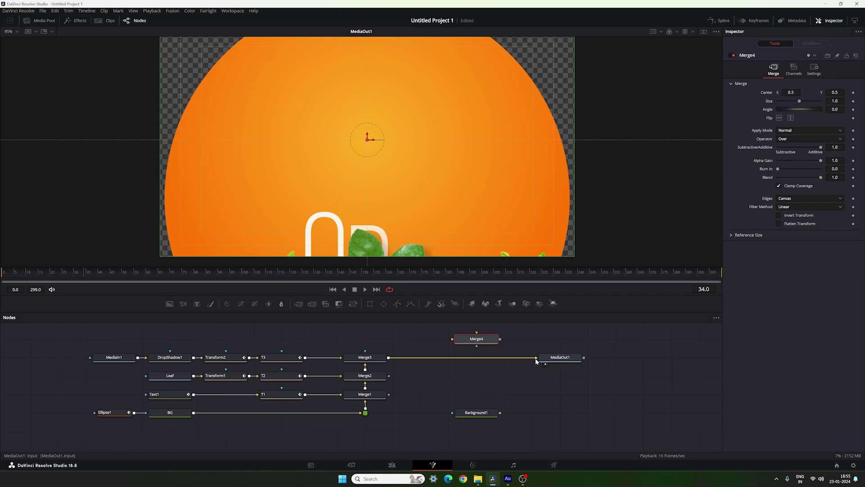
left_click_drag(536, 359, 471, 371)
left_click(455, 357)
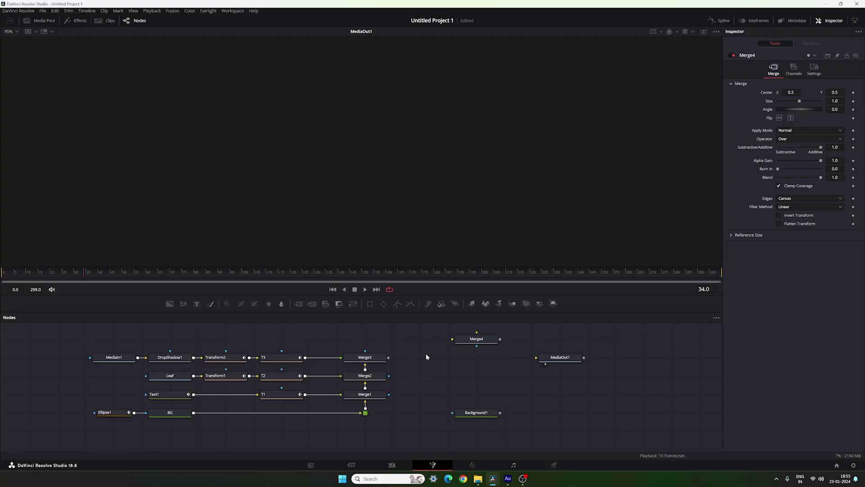
left_click_drag(477, 335, 372, 359)
left_click_drag(476, 334, 482, 415)
left_click_drag(480, 342, 560, 361)
key("1")
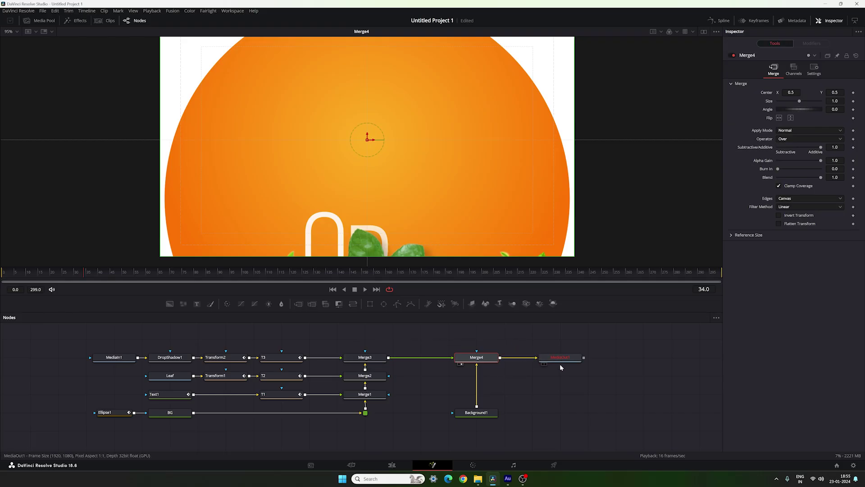
On the Edit page, scrub through the two overlapping slides and play the timeline full screen.
left_click(390, 467)
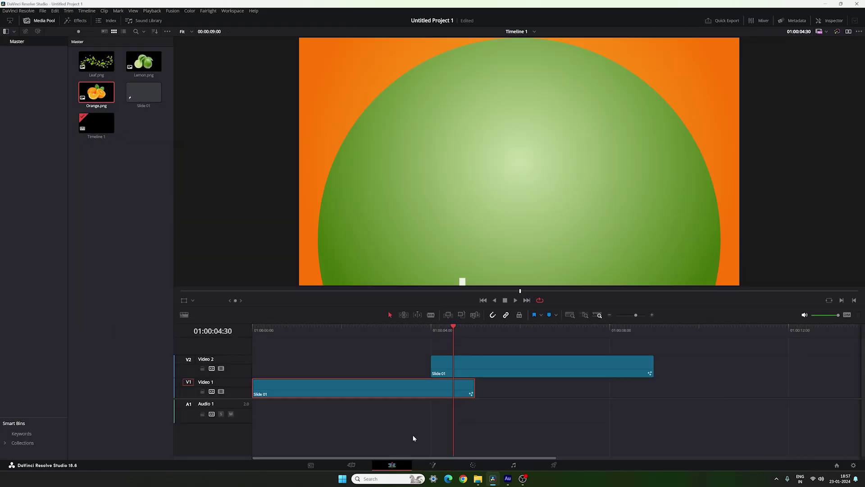
left_click_drag(325, 328, 540, 331)
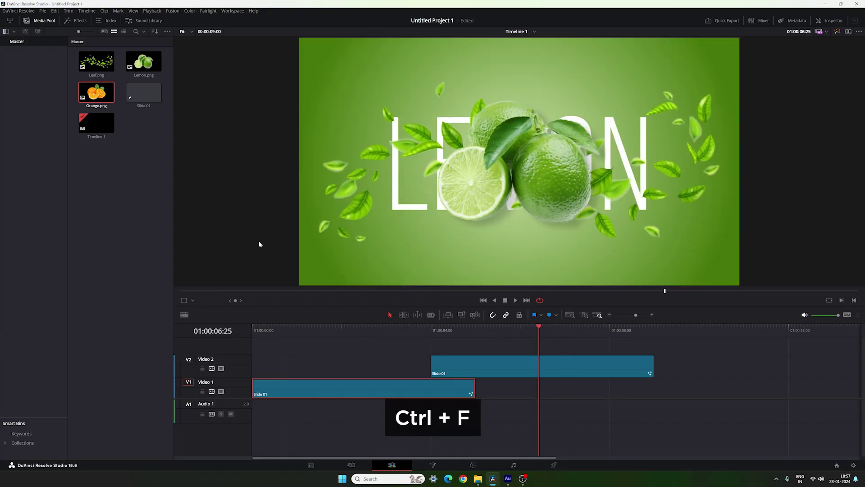
key("ctrl+f")
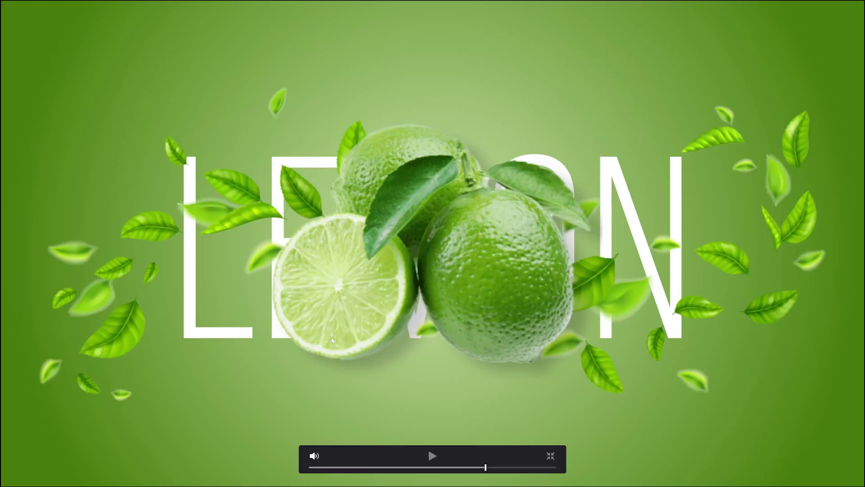
key("space")
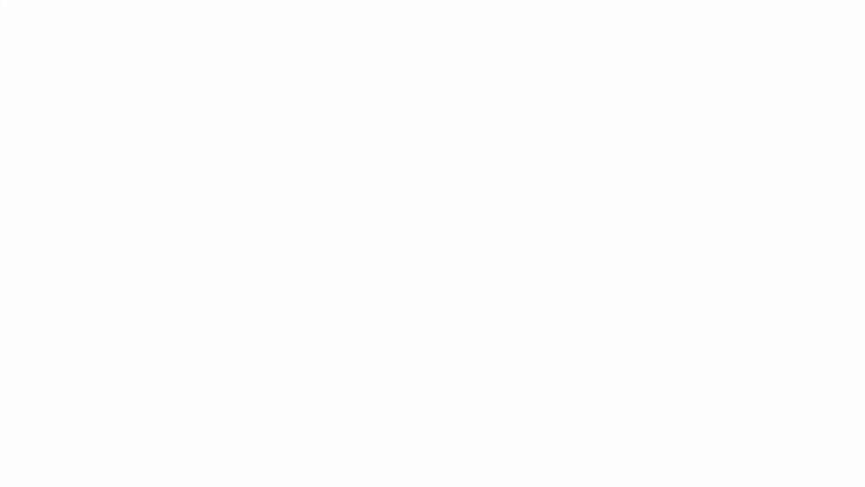